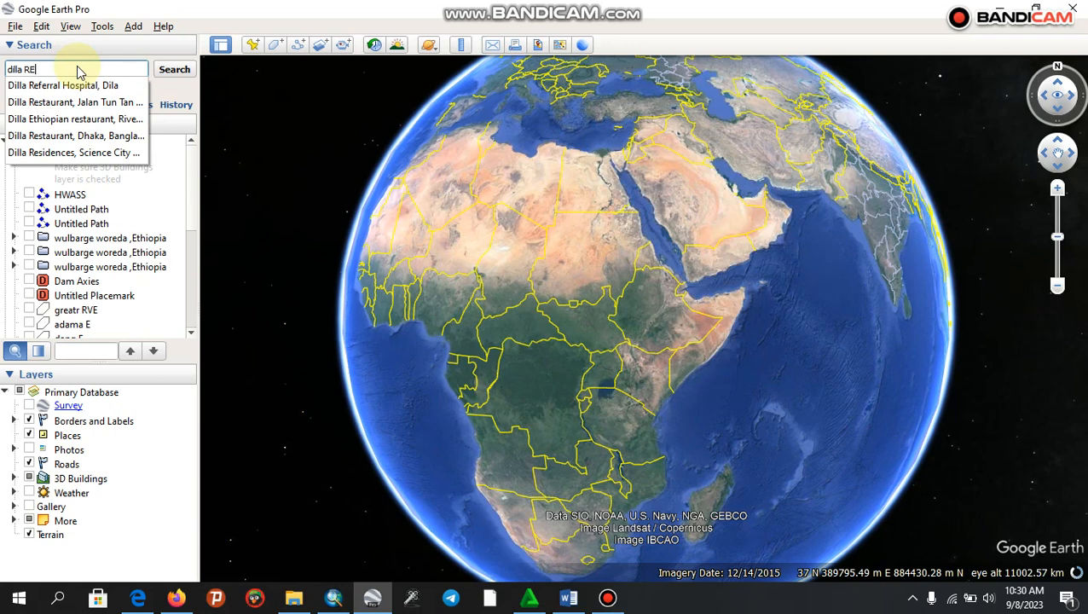
Step: Enter "dilla Referral HOSPITAL Ethiopia" as the place search query
{"action": "key", "text": "BackSpace"}
{"action": "type", "text": "E"}
{"action": "key", "text": "BackSpace"}
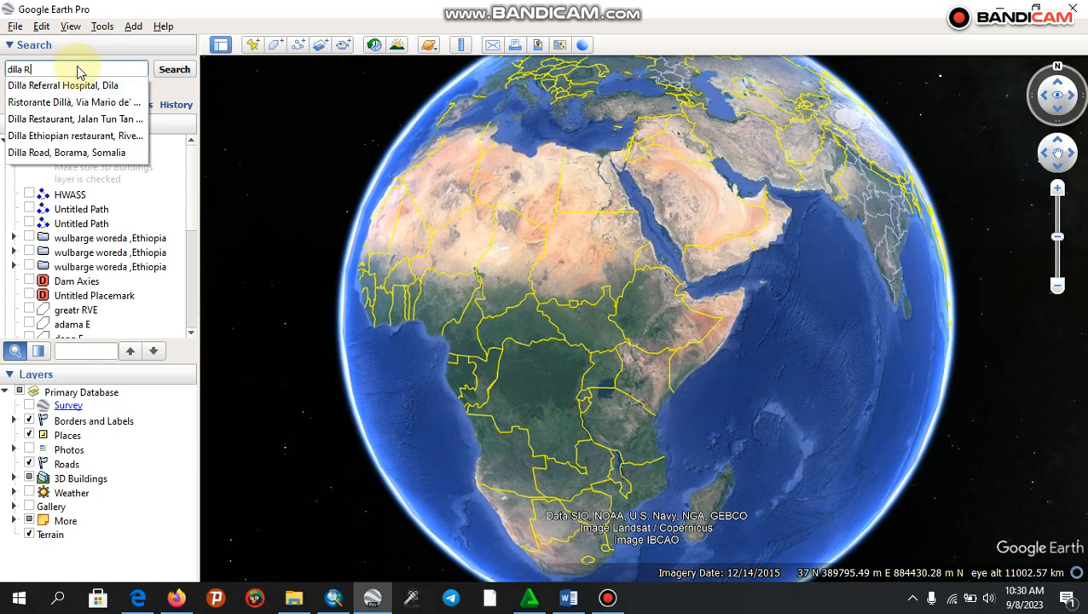
{"action": "type", "text": "ef"}
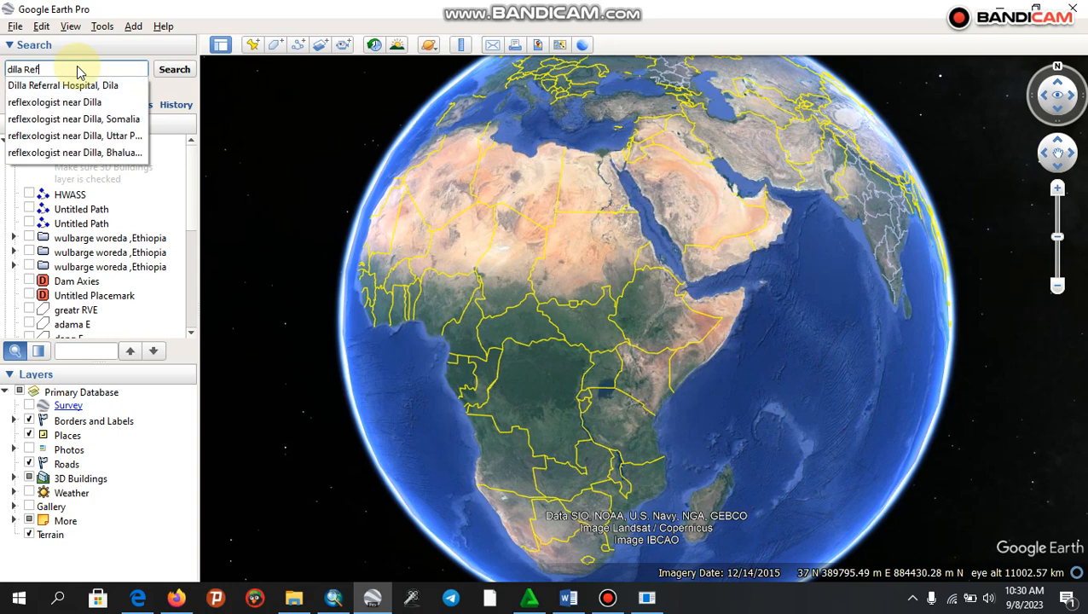
{"action": "type", "text": "erral HOS"}
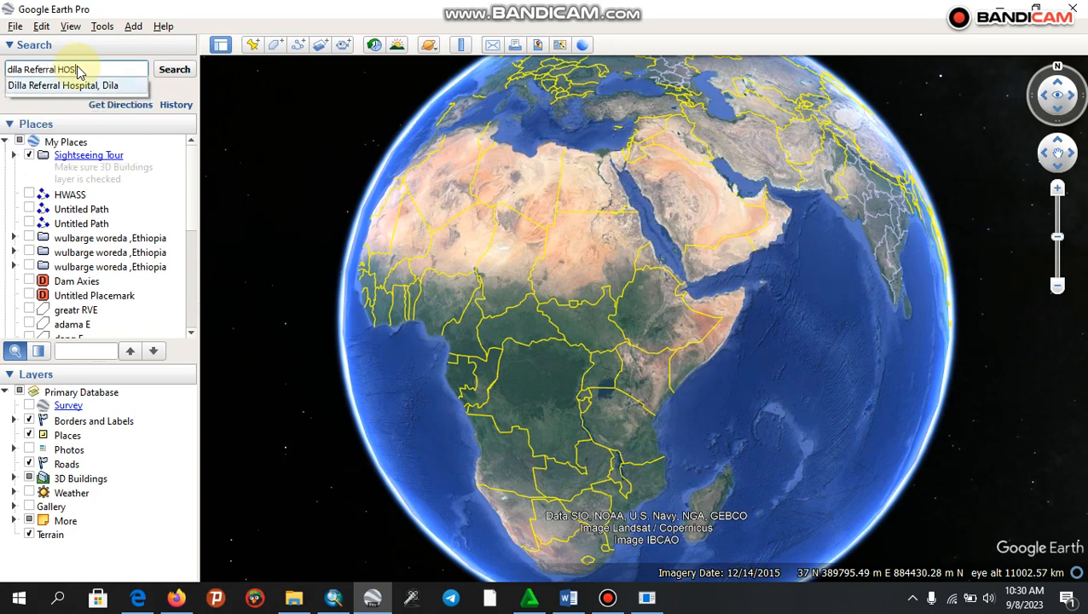
{"action": "type", "text": "PITAL Ethiopia"}
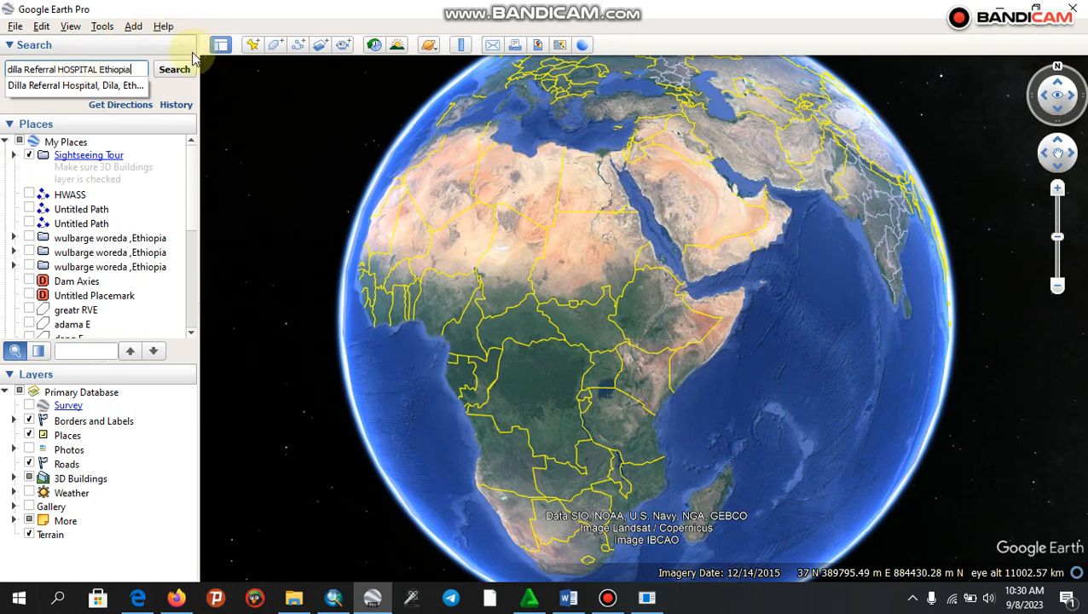
Step: Copy the full query text and run the search to fly to the hospital
{"action": "left_click", "coordinate": [137, 69]}
{"action": "left_click_drag", "start_coordinate": [136, 70], "coordinate": [15, 73]}
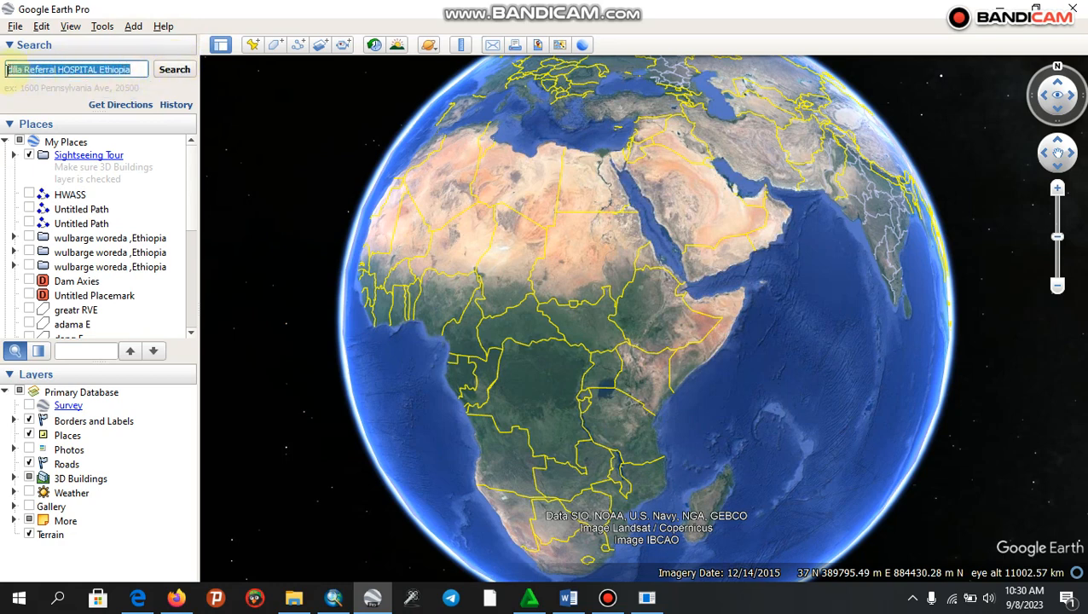
{"action": "right_click", "coordinate": [29, 67]}
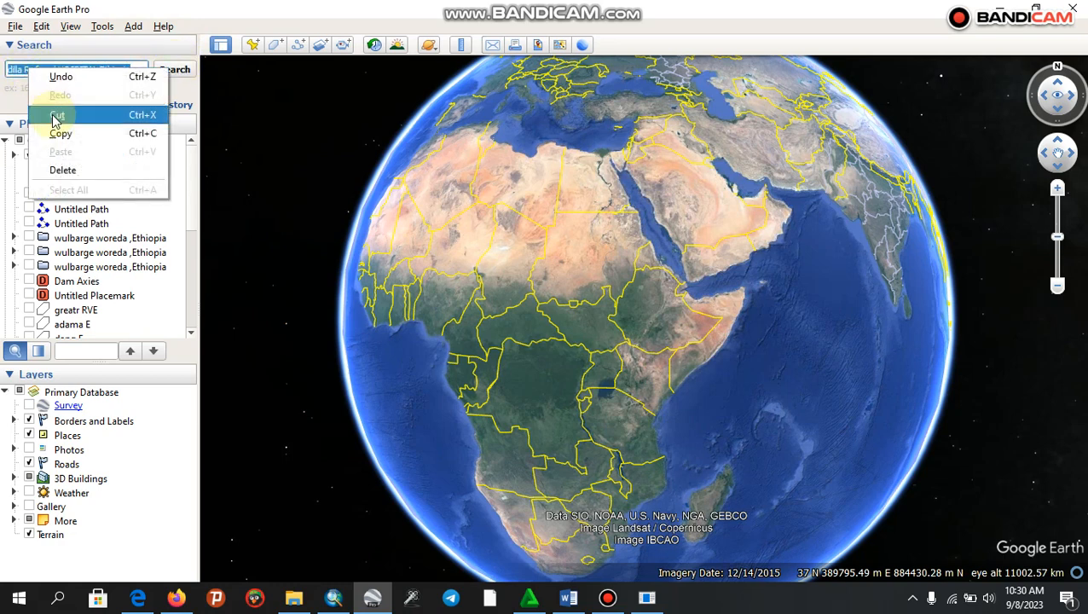
{"action": "left_click", "coordinate": [60, 141]}
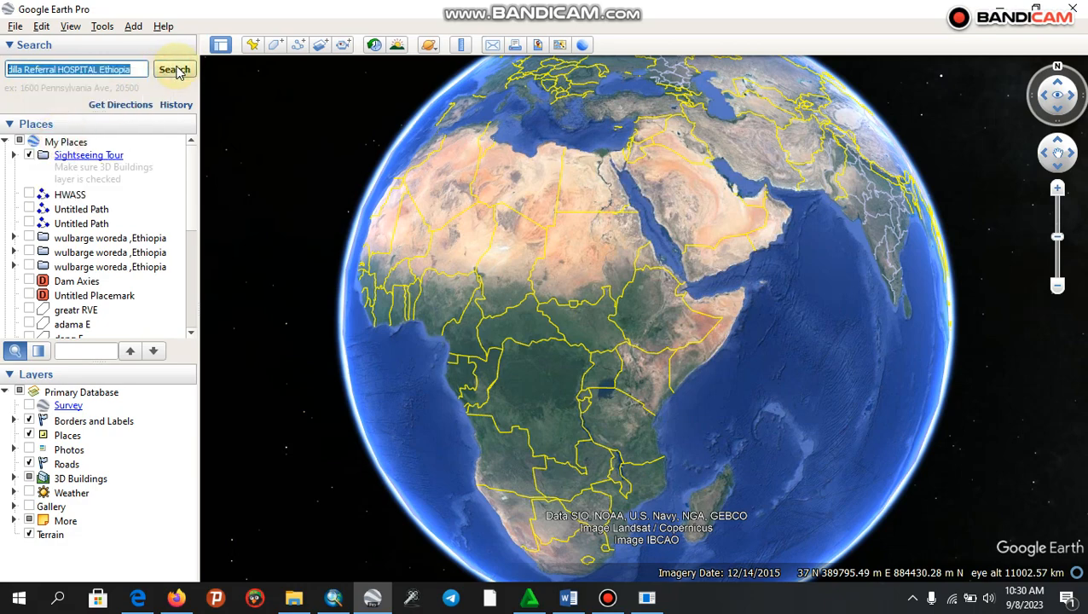
{"action": "left_click", "coordinate": [176, 71]}
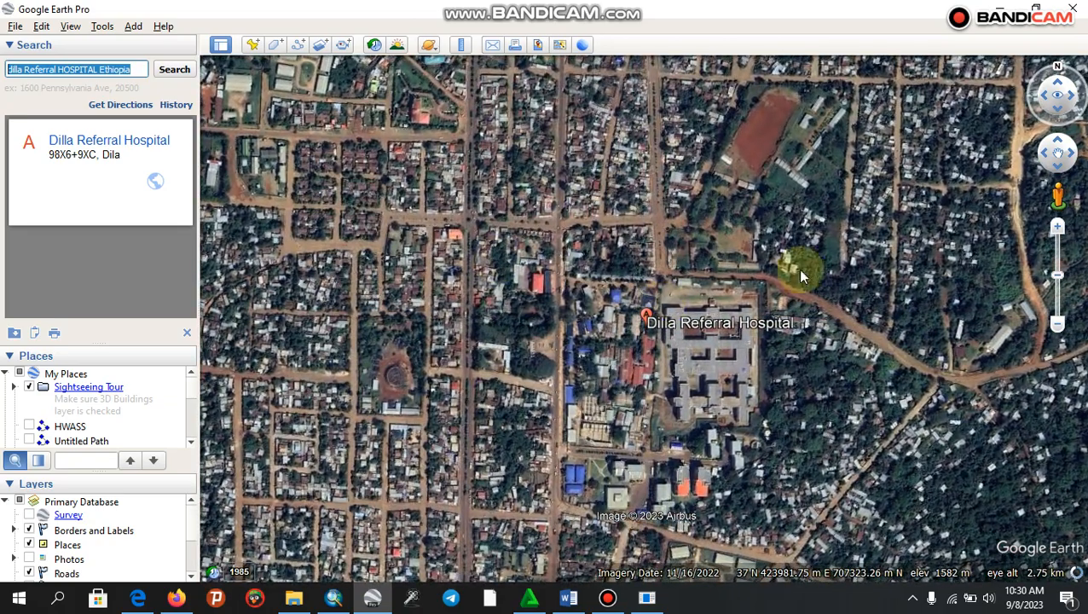
Step: Examine the red-roofed building at the Dilla Referral Hospital marker up close
{"action": "left_click", "coordinate": [1058, 229]}
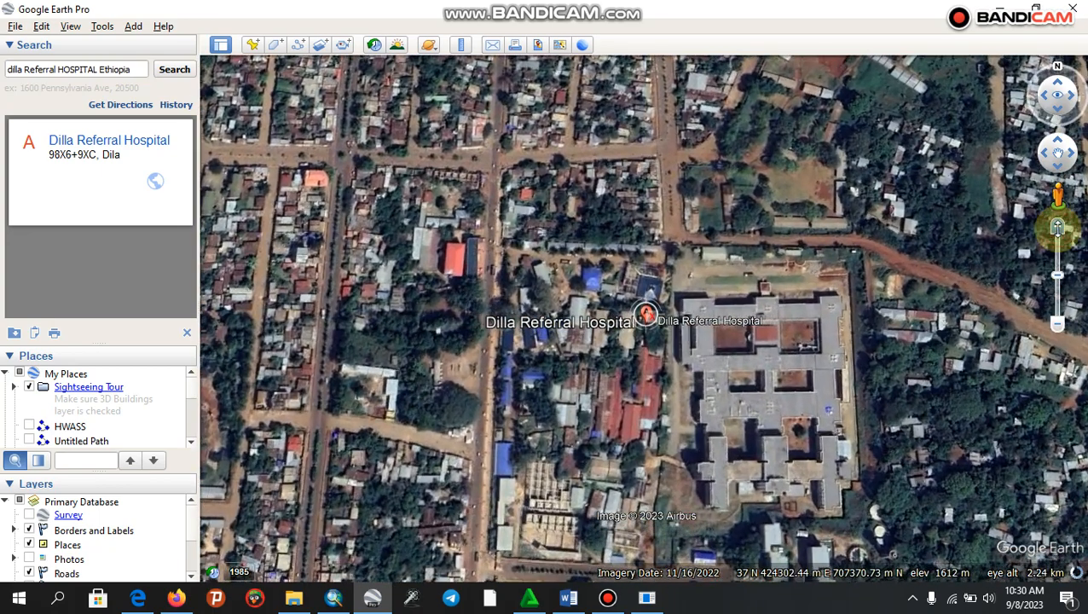
{"action": "left_click", "coordinate": [1058, 229]}
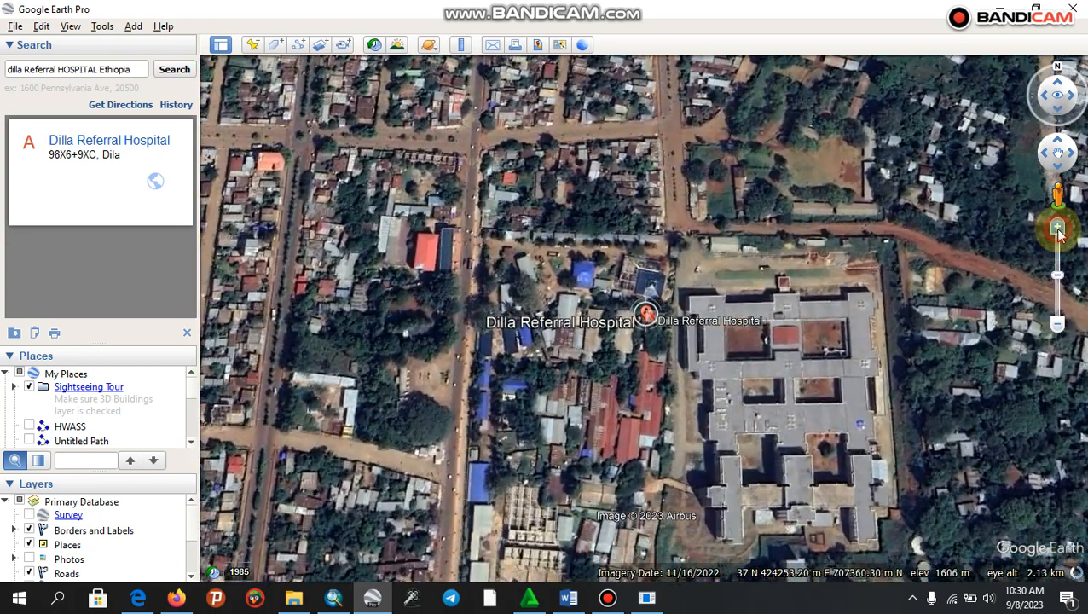
{"action": "left_click", "coordinate": [1058, 230]}
{"action": "left_click", "coordinate": [1057, 230]}
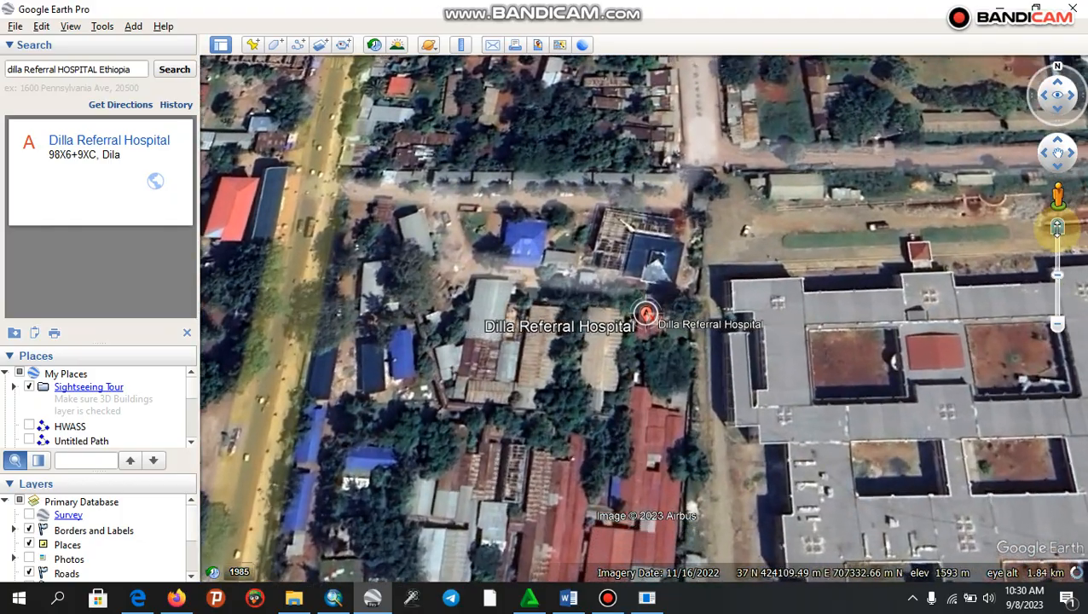
{"action": "left_click", "coordinate": [1058, 228]}
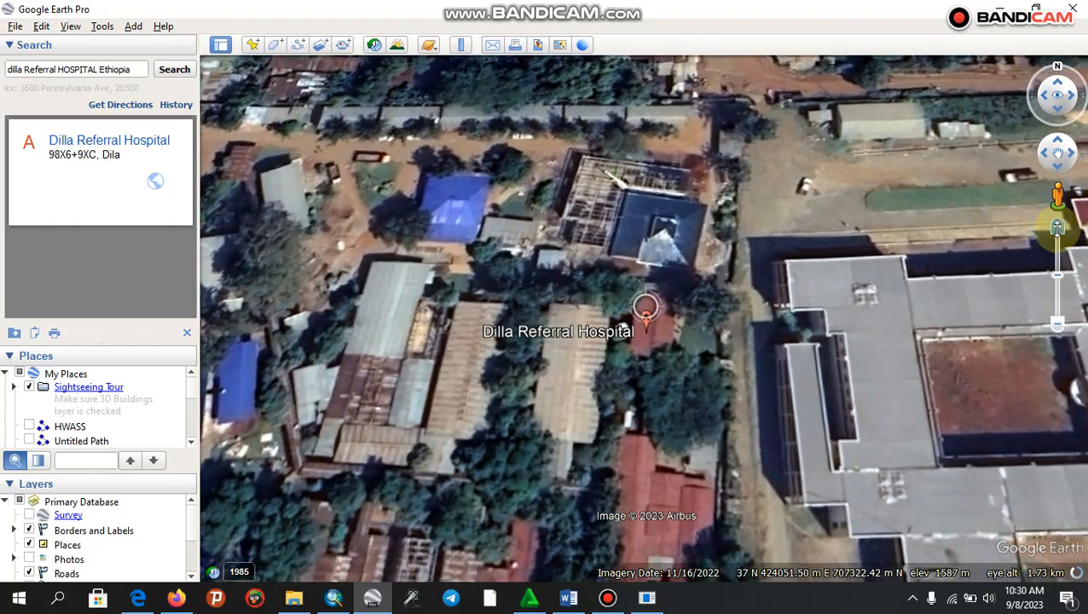
{"action": "left_click", "coordinate": [1058, 228]}
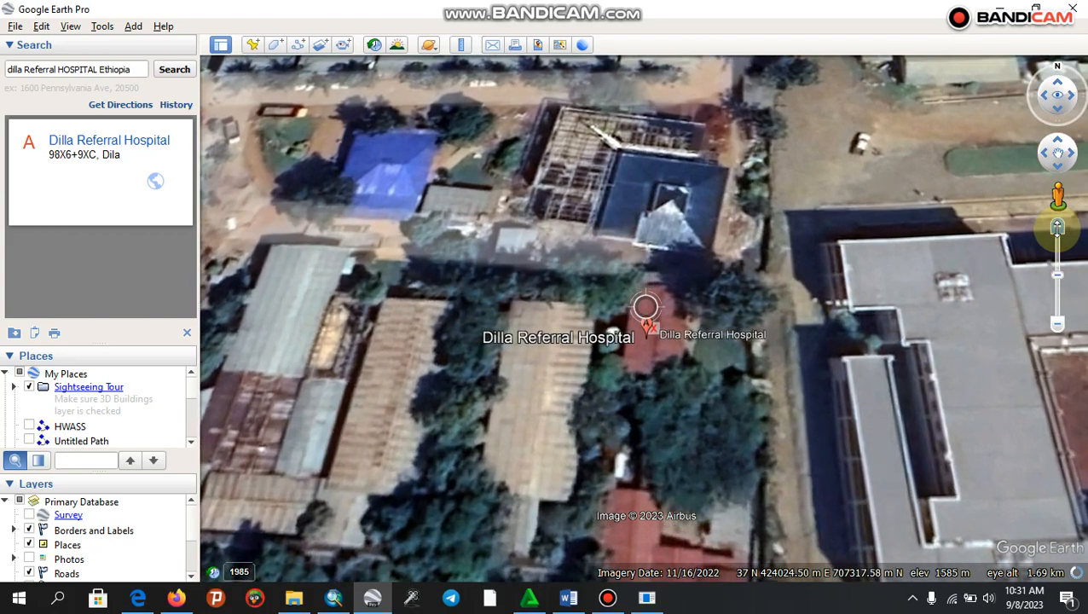
{"action": "left_click", "coordinate": [1058, 229]}
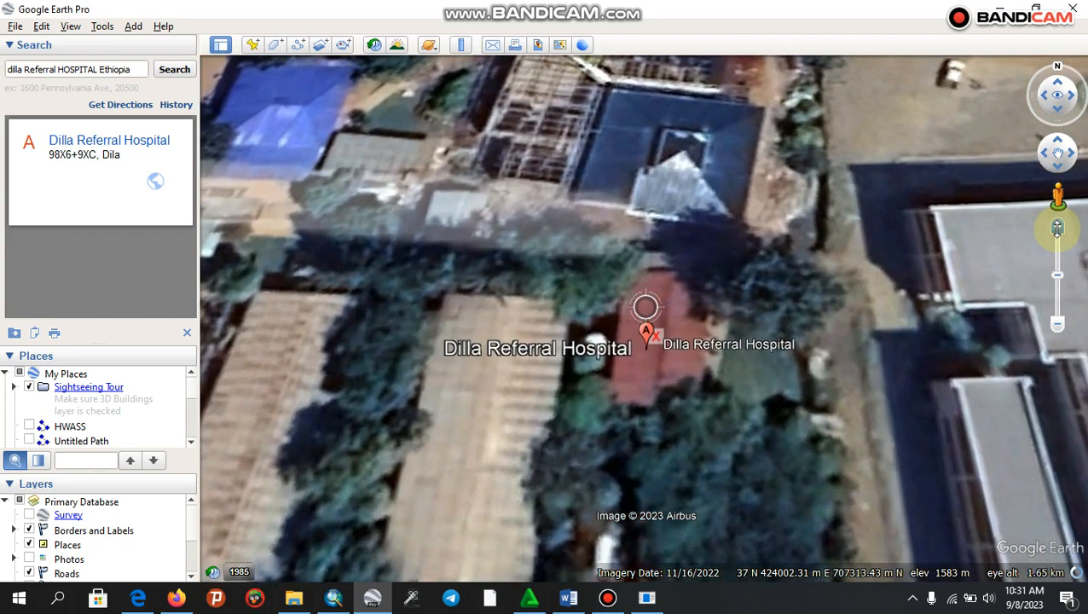
{"action": "left_click", "coordinate": [1058, 229]}
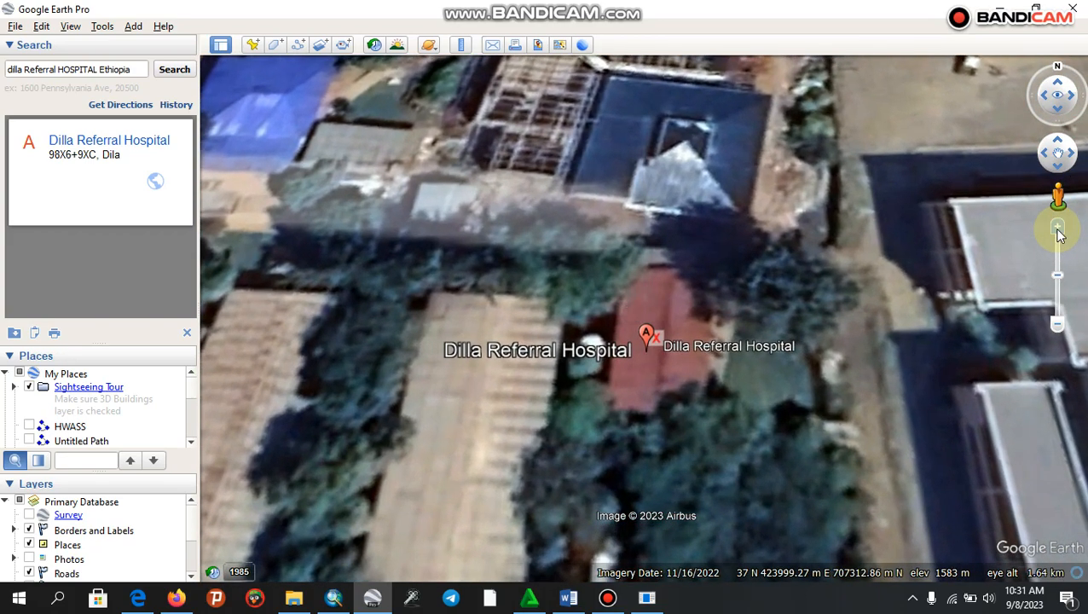
{"action": "left_click", "coordinate": [1058, 230]}
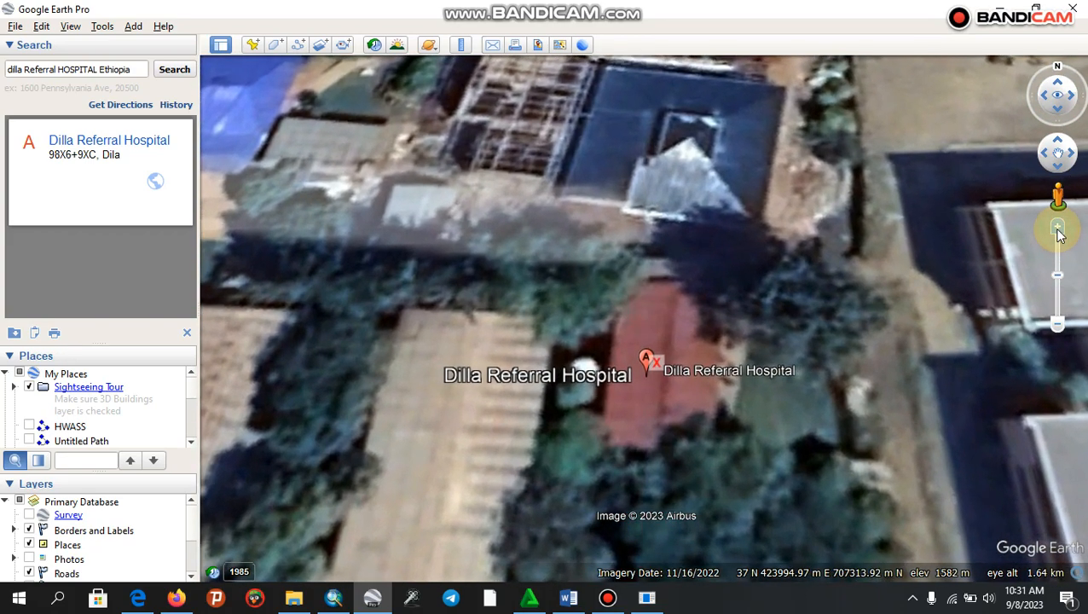
{"action": "left_click", "coordinate": [1057, 231]}
{"action": "left_click", "coordinate": [1057, 230]}
{"action": "left_click", "coordinate": [1057, 230]}
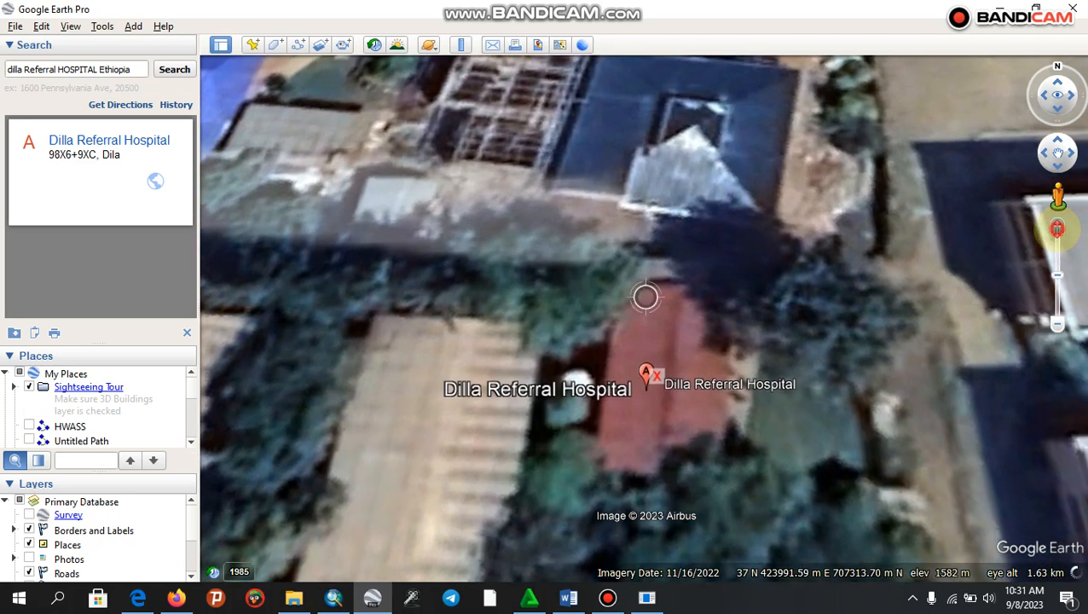
{"action": "left_click", "coordinate": [1058, 230]}
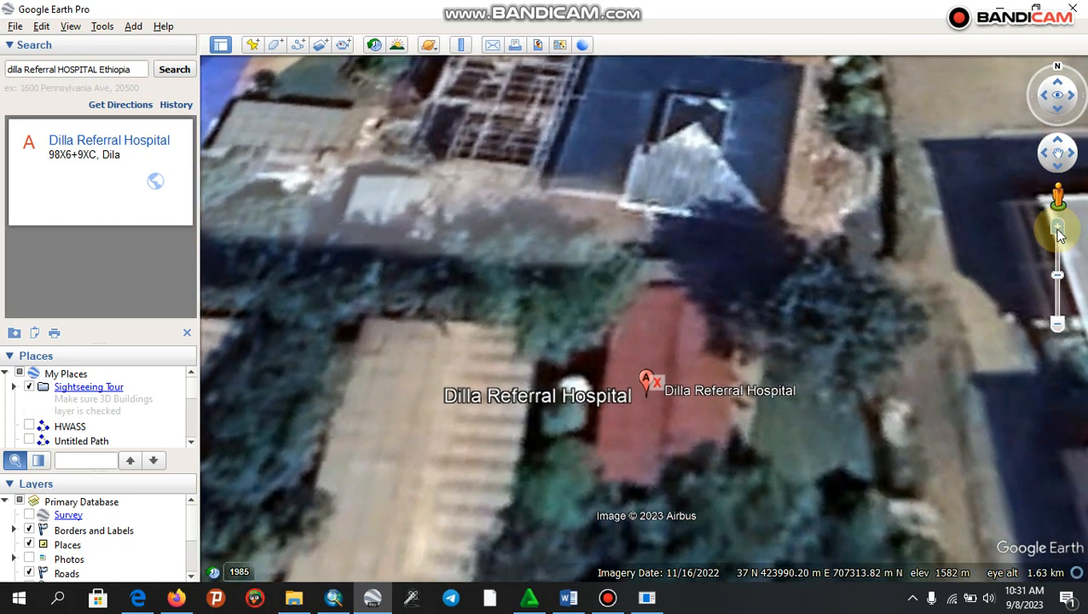
Step: Start a new polygon and name it "dilla Referral HOSPITAL", using the copied query text without "Ethiopia"
{"action": "left_click", "coordinate": [276, 45]}
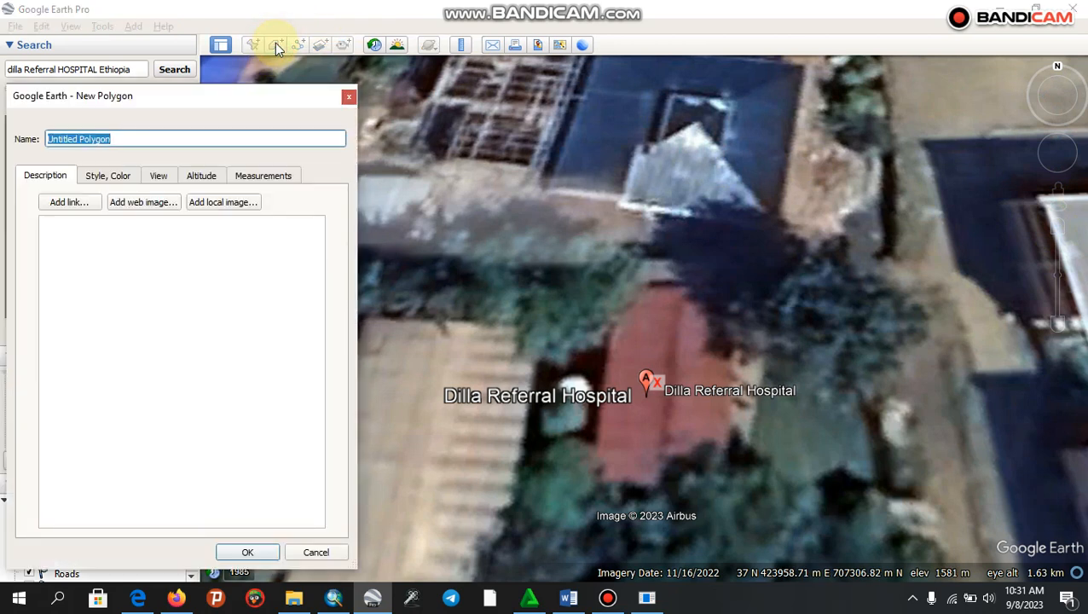
{"action": "key", "text": "ctrl+v"}
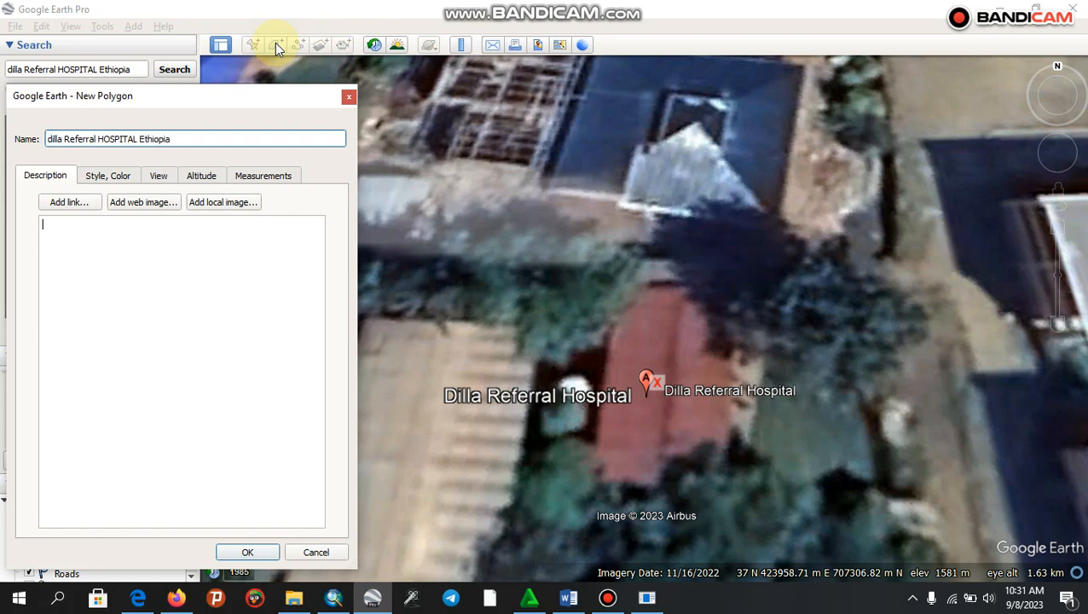
{"action": "key", "text": "Tab"}
{"action": "left_click_drag", "start_coordinate": [138, 139], "coordinate": [177, 138]}
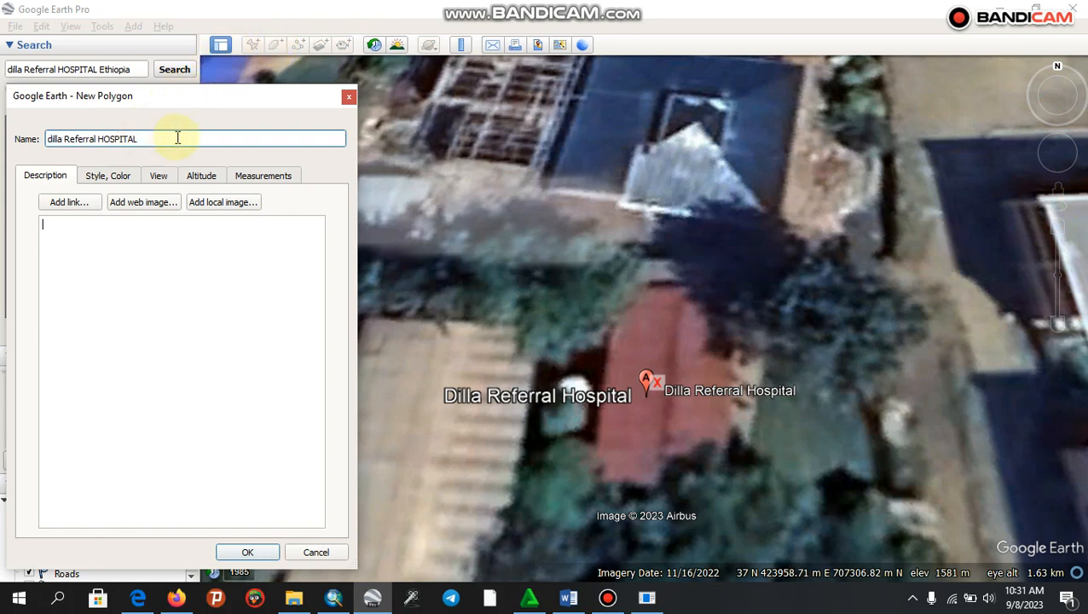
Step: Set the polygon's area style to Outlined and its line width to 4.0
{"action": "left_click", "coordinate": [110, 180]}
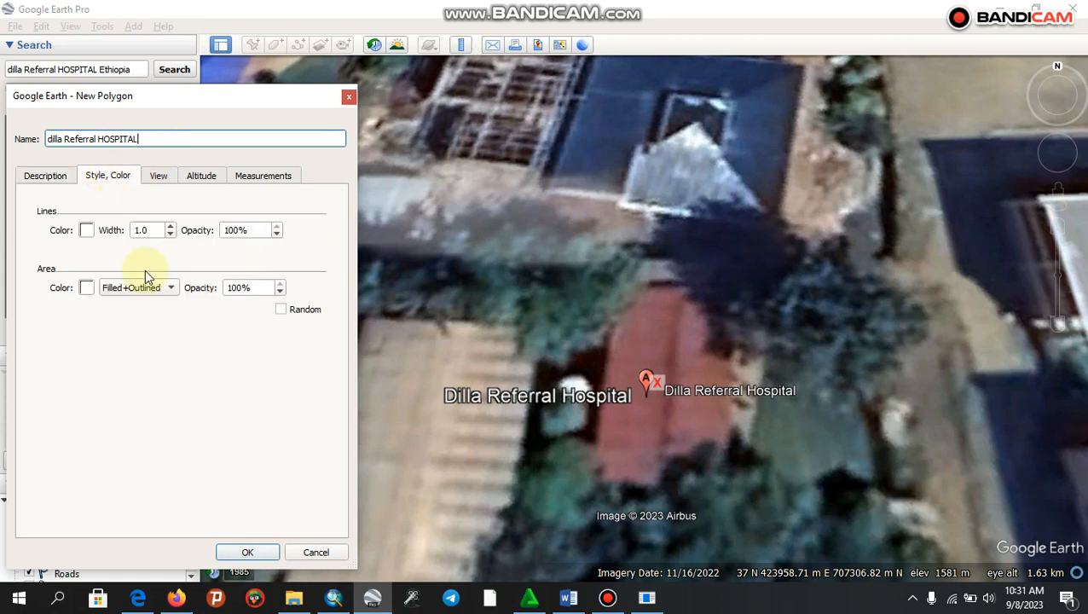
{"action": "left_click", "coordinate": [173, 289]}
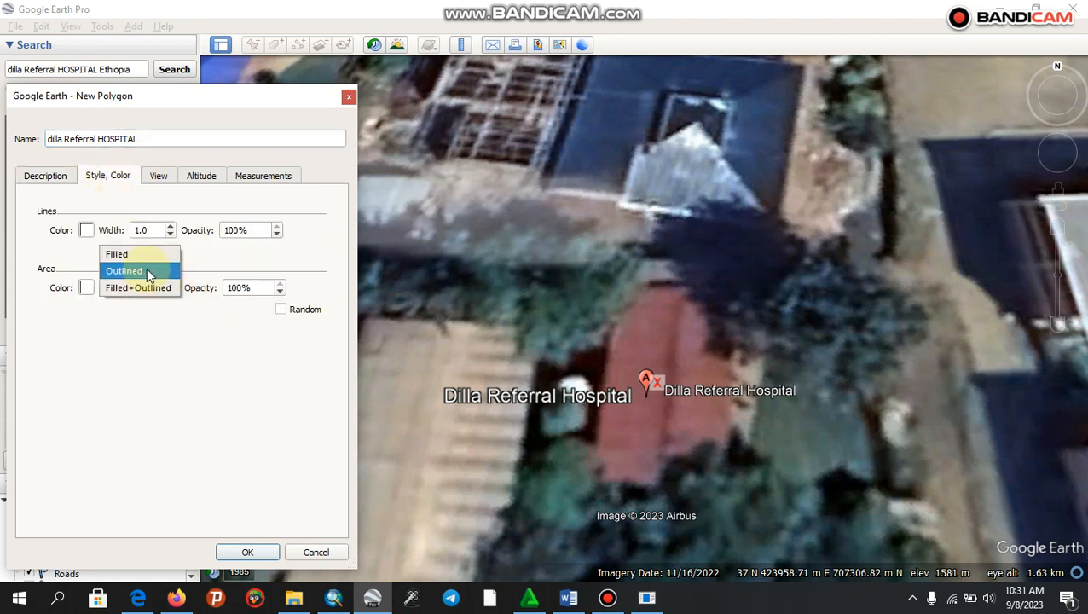
{"action": "left_click", "coordinate": [136, 273]}
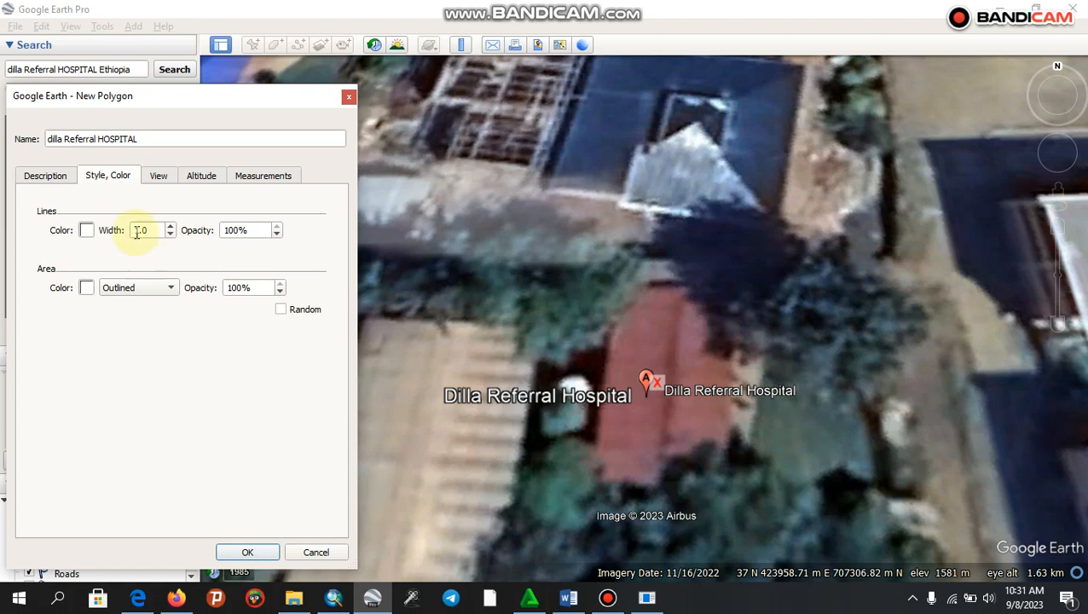
{"action": "left_click_drag", "start_coordinate": [141, 232], "coordinate": [135, 234]}
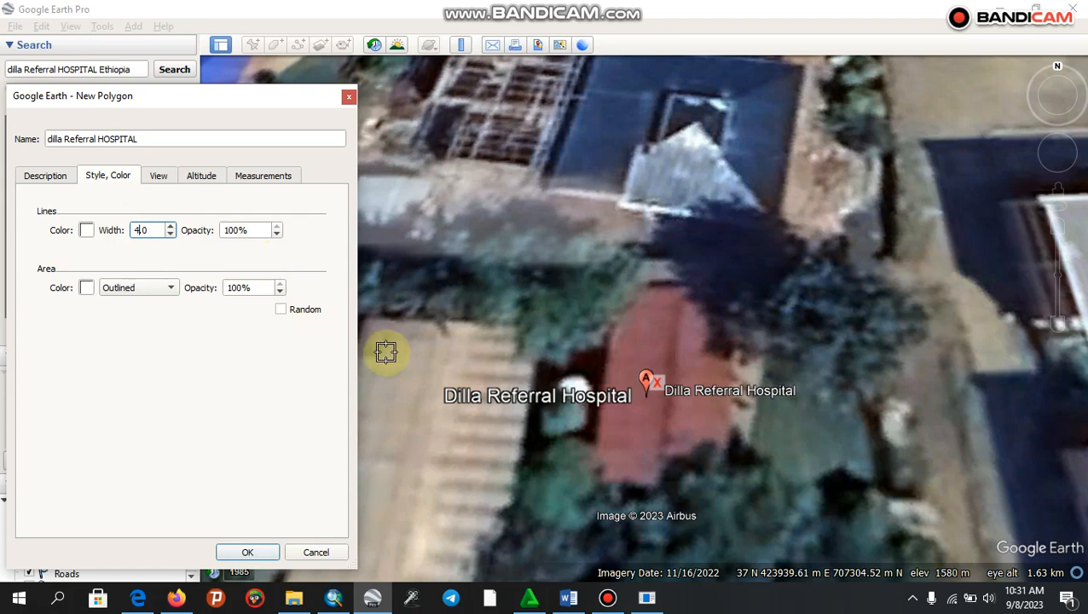
Step: Trace the polygon around the full roof edge of the red-roofed building at the Dilla Referral Hospital marker and accept the finished outline
{"action": "left_click", "coordinate": [615, 331]}
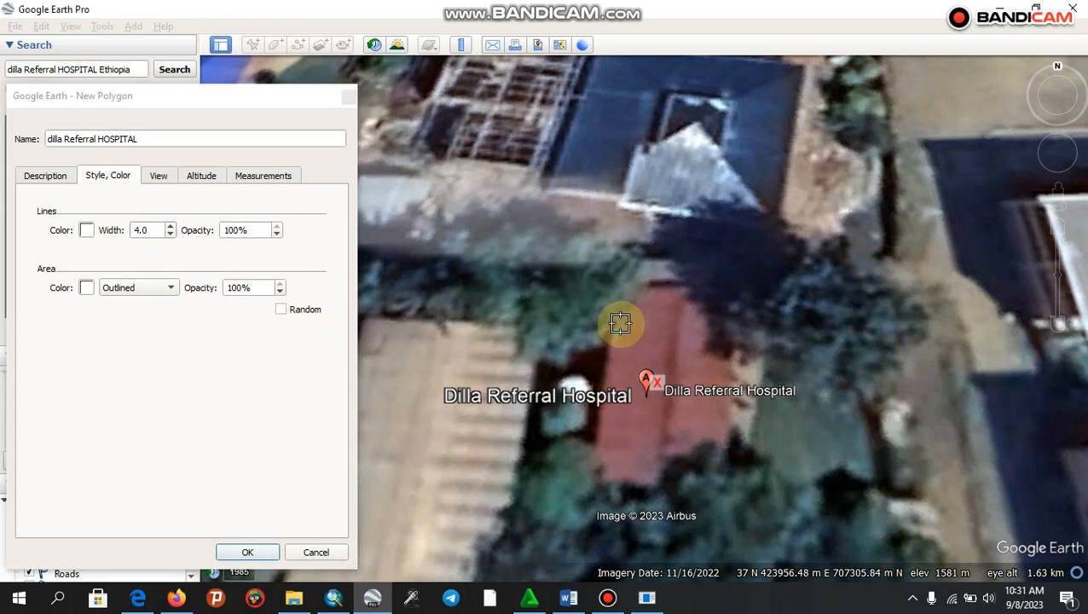
{"action": "left_click", "coordinate": [624, 314]}
{"action": "left_click", "coordinate": [634, 304]}
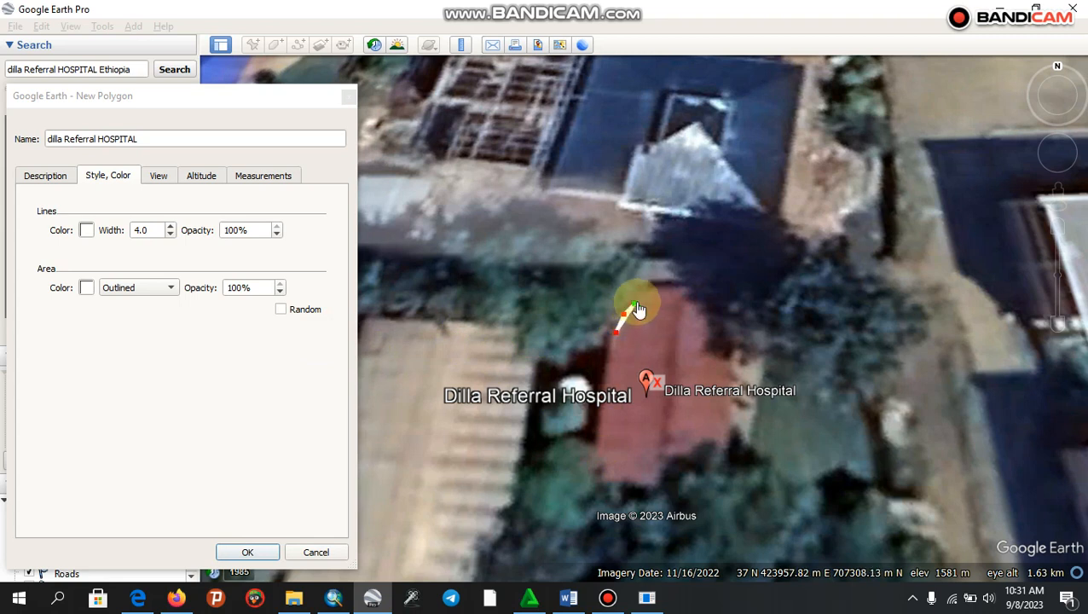
{"action": "left_click", "coordinate": [644, 292]}
{"action": "left_click", "coordinate": [654, 285]}
{"action": "left_click", "coordinate": [666, 281]}
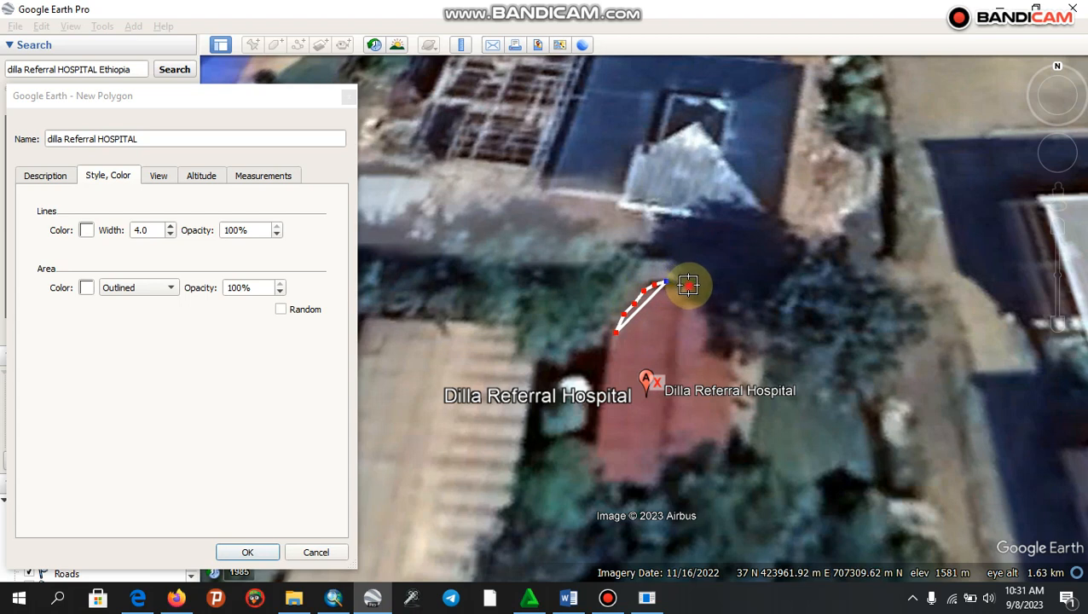
{"action": "left_click", "coordinate": [688, 286]}
{"action": "left_click_drag", "start_coordinate": [690, 286], "coordinate": [692, 289]}
{"action": "left_click", "coordinate": [692, 298]}
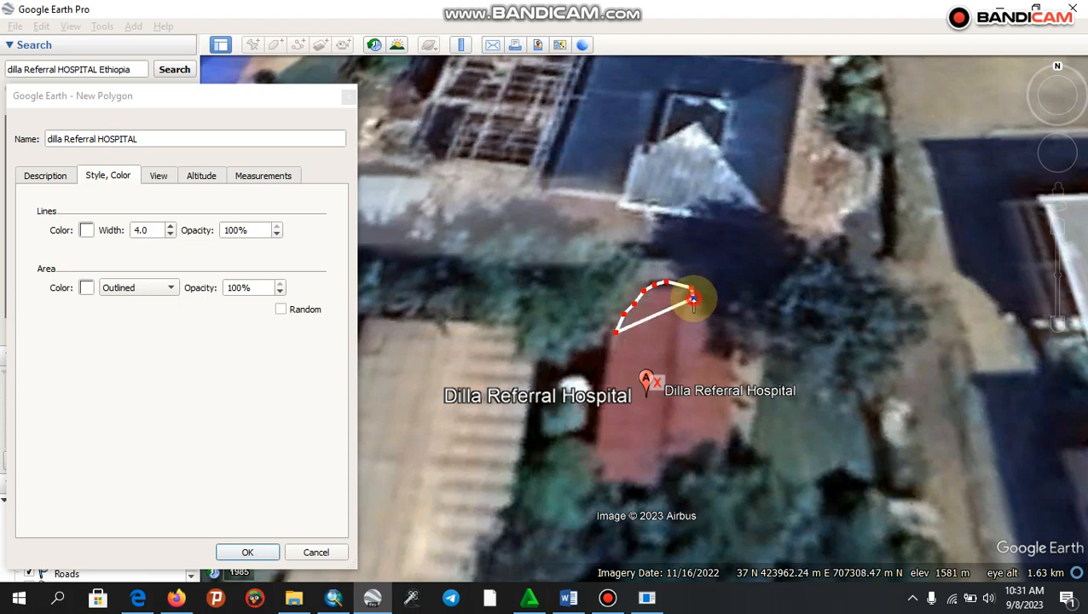
{"action": "left_click", "coordinate": [699, 308]}
{"action": "left_click", "coordinate": [707, 318]}
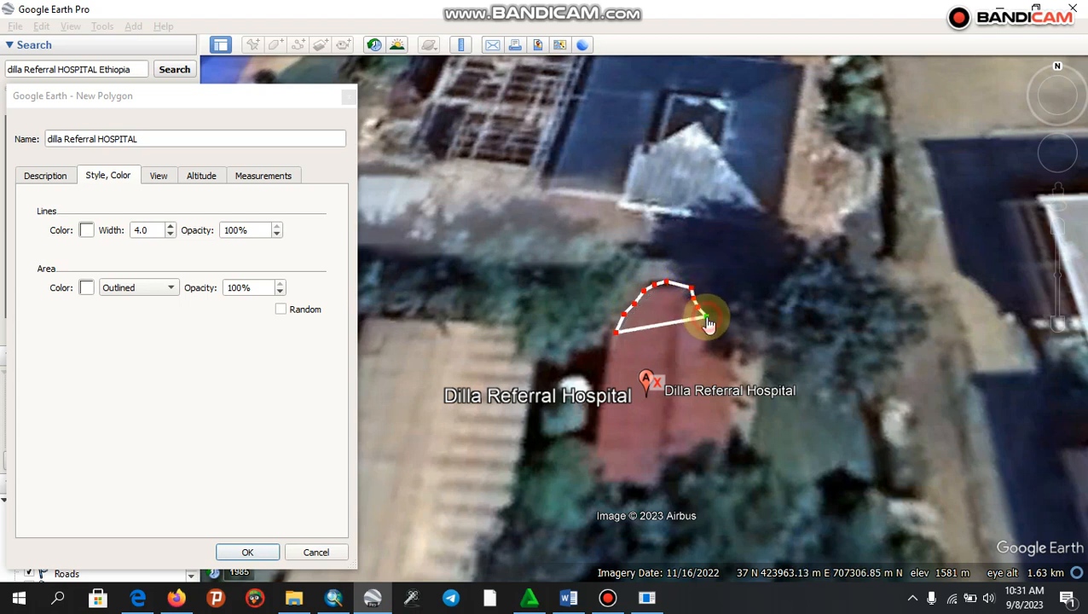
{"action": "left_click", "coordinate": [707, 327]}
{"action": "left_click", "coordinate": [707, 335]}
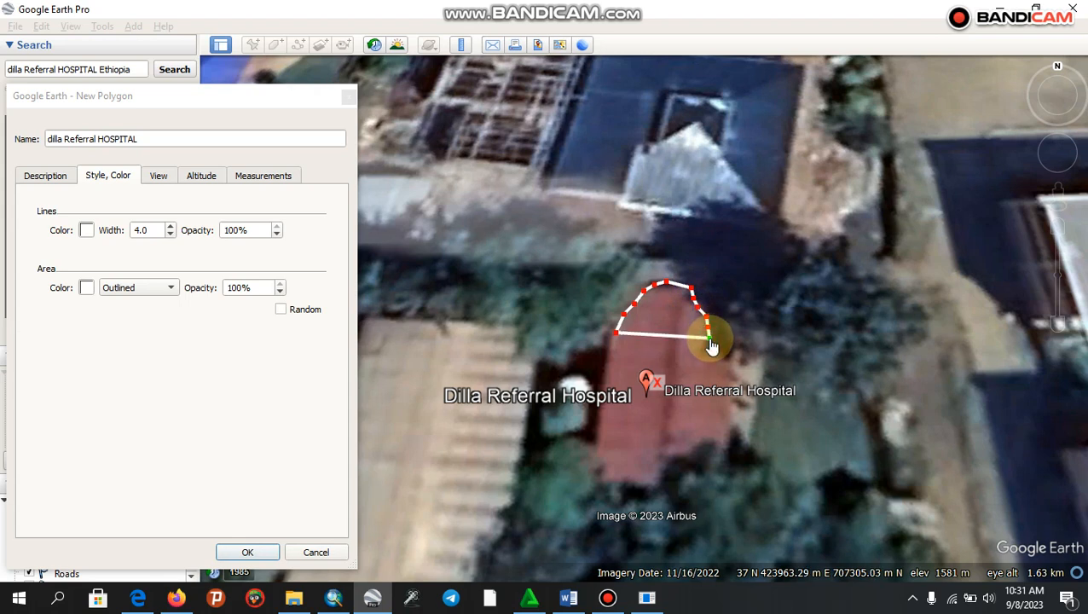
{"action": "left_click", "coordinate": [706, 345]}
{"action": "left_click", "coordinate": [707, 352]}
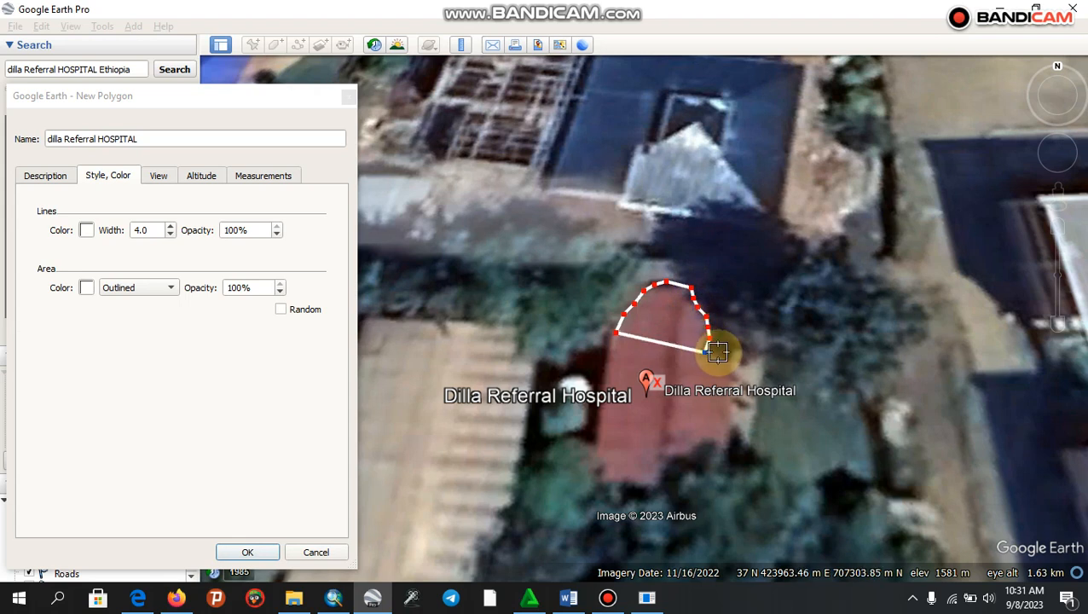
{"action": "left_click", "coordinate": [720, 359]}
{"action": "left_click", "coordinate": [734, 369]}
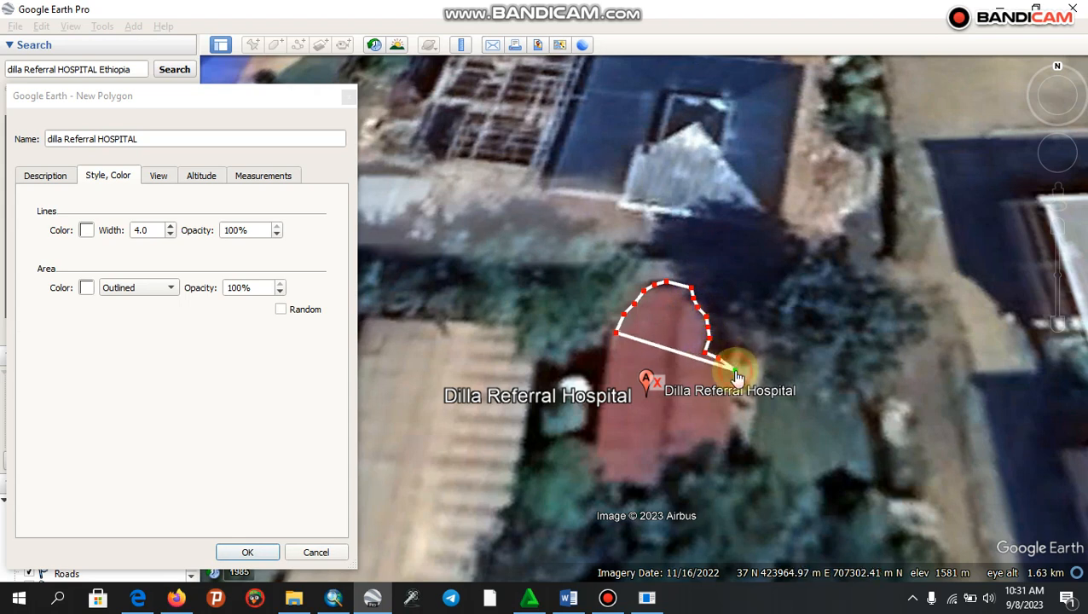
{"action": "left_click", "coordinate": [747, 379]}
{"action": "left_click", "coordinate": [742, 386]}
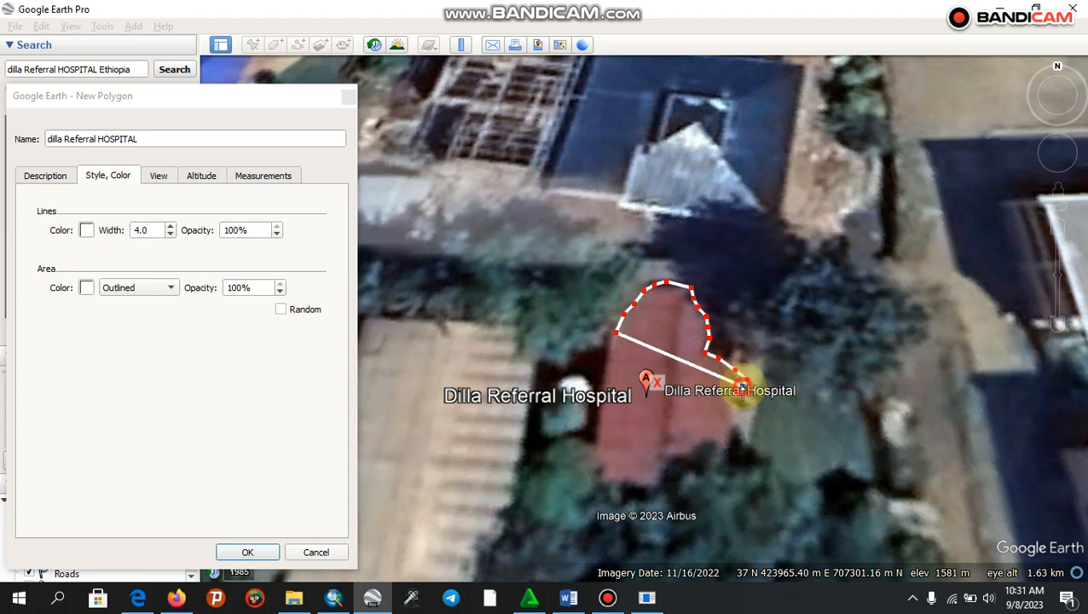
{"action": "left_click", "coordinate": [738, 395]}
{"action": "left_click", "coordinate": [736, 403]}
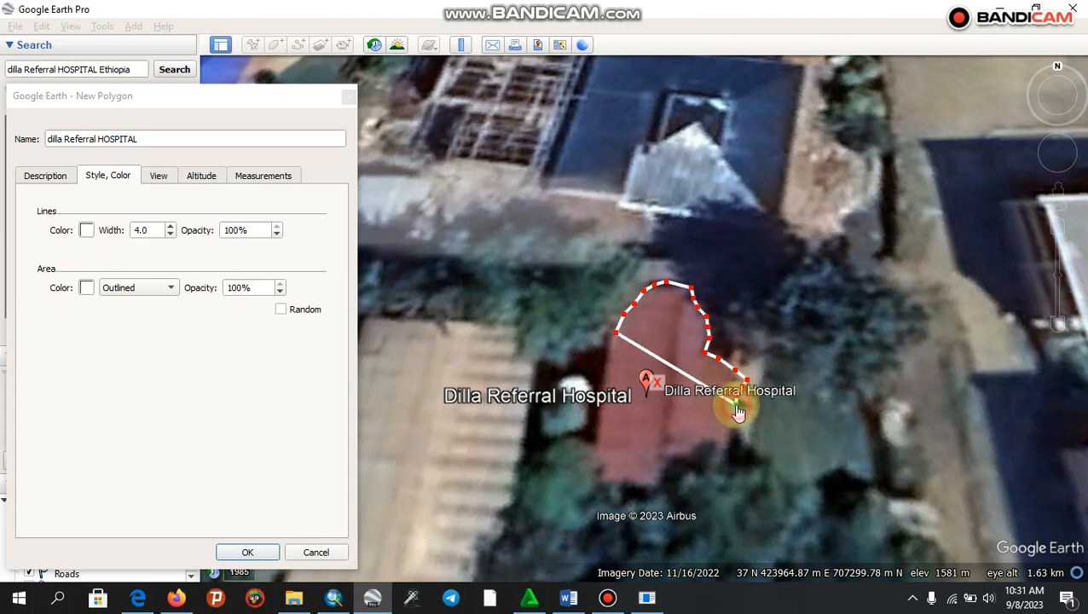
{"action": "left_click", "coordinate": [729, 416]}
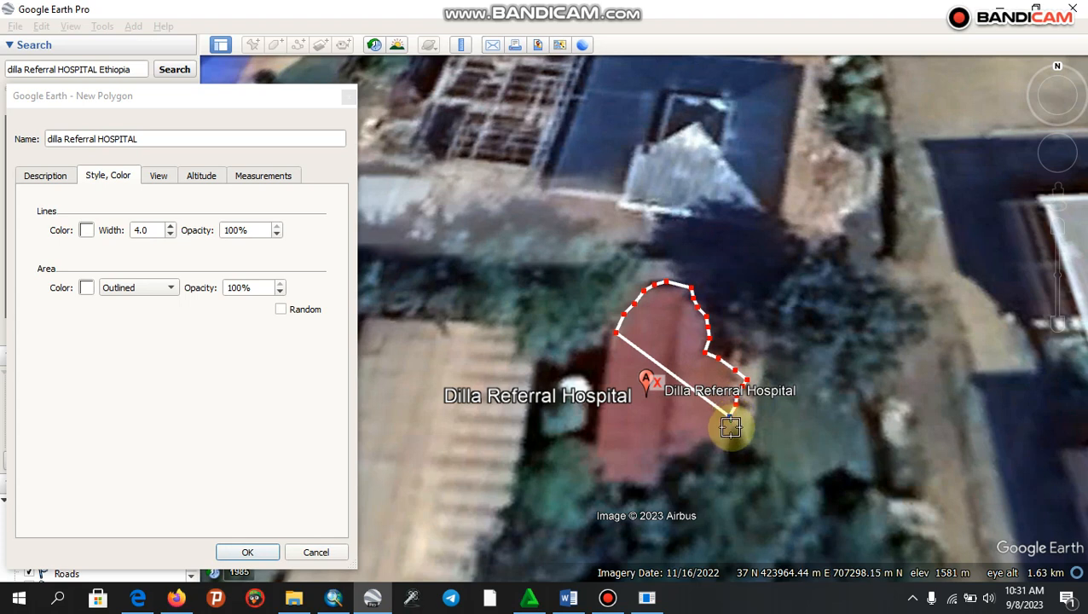
{"action": "left_click", "coordinate": [731, 424]}
{"action": "left_click", "coordinate": [730, 443]}
{"action": "left_click", "coordinate": [725, 447]}
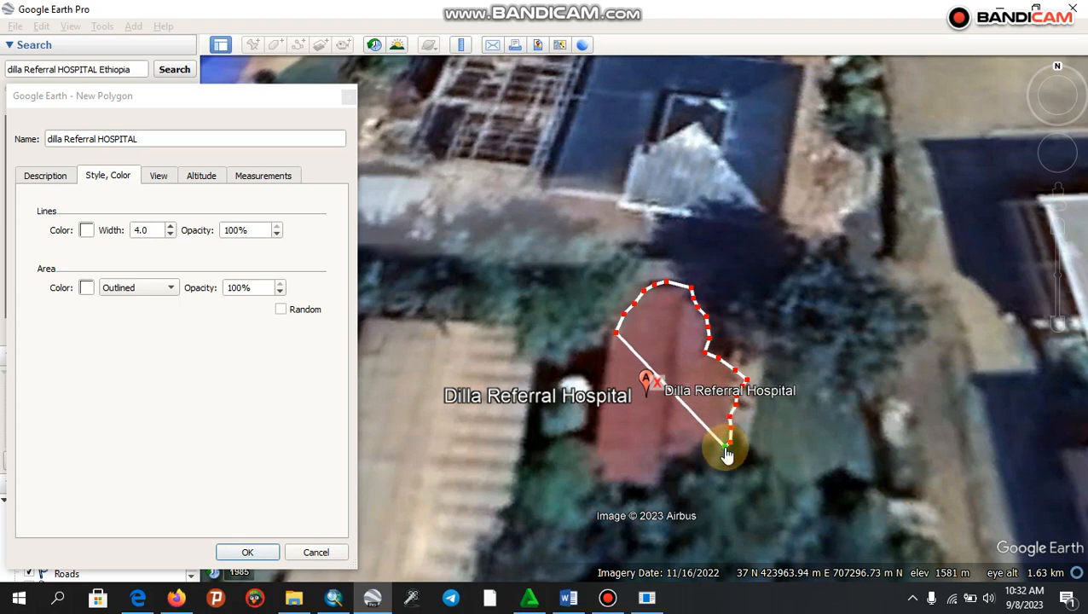
{"action": "left_click", "coordinate": [713, 448]}
{"action": "left_click", "coordinate": [698, 447]}
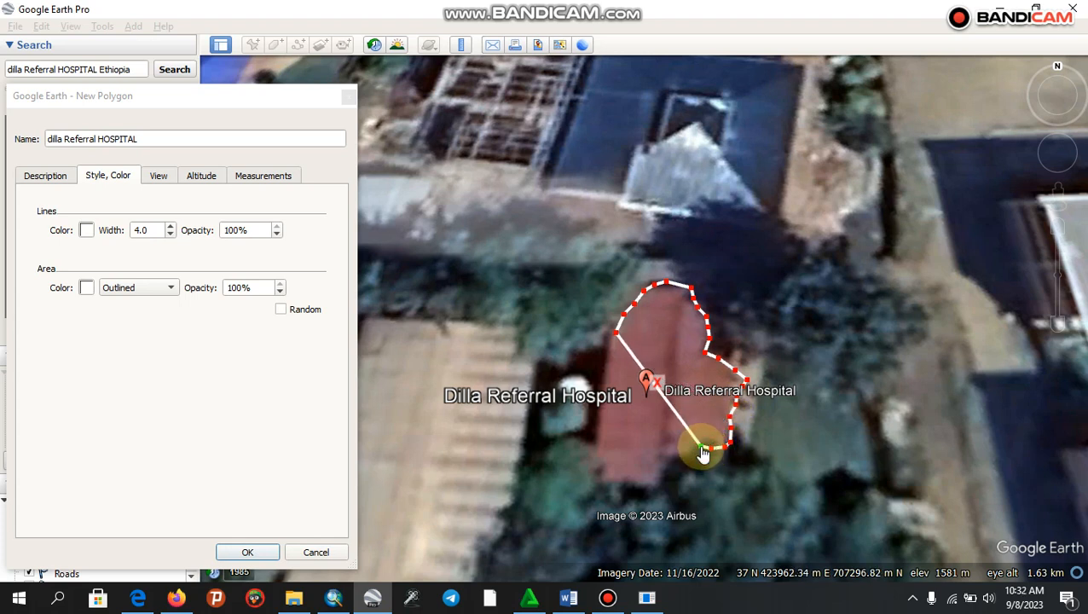
{"action": "left_click", "coordinate": [692, 450]}
{"action": "left_click", "coordinate": [686, 455]}
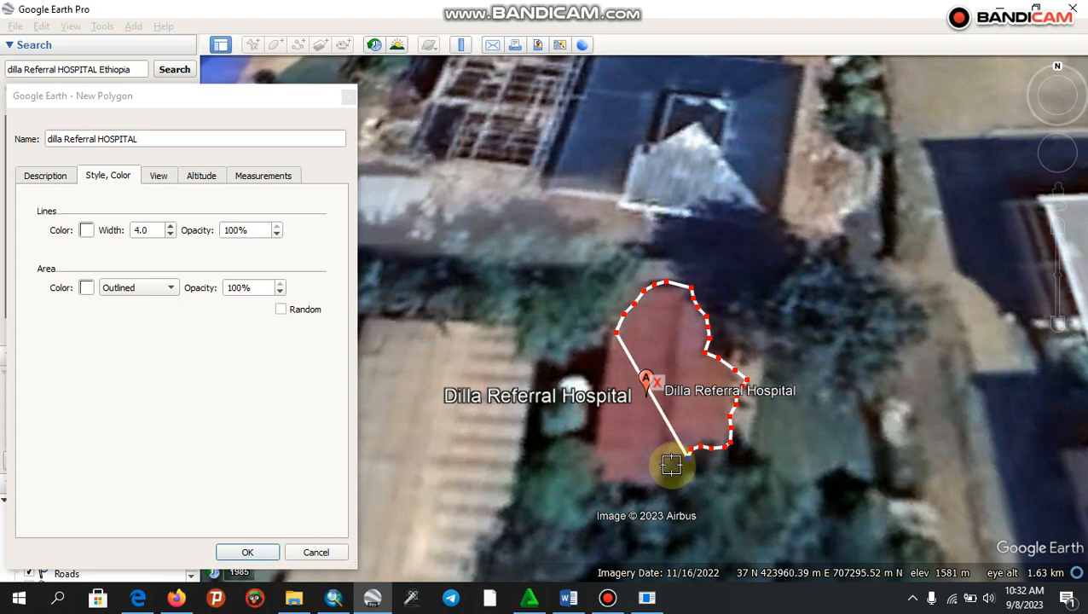
{"action": "left_click", "coordinate": [674, 461]}
{"action": "left_click", "coordinate": [666, 474]}
{"action": "left_click", "coordinate": [658, 489]}
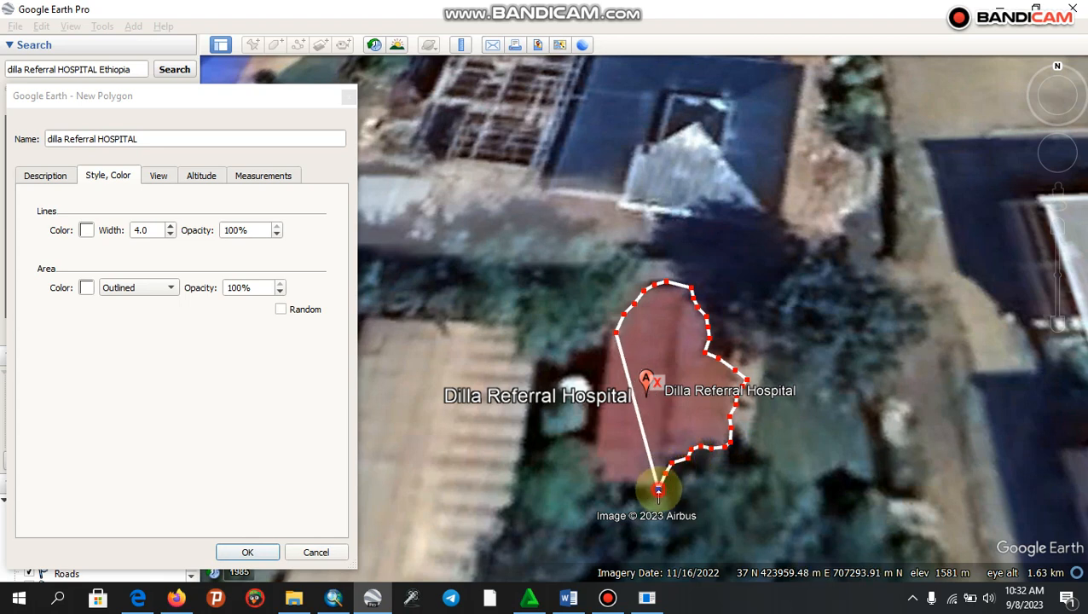
{"action": "left_click", "coordinate": [645, 492]}
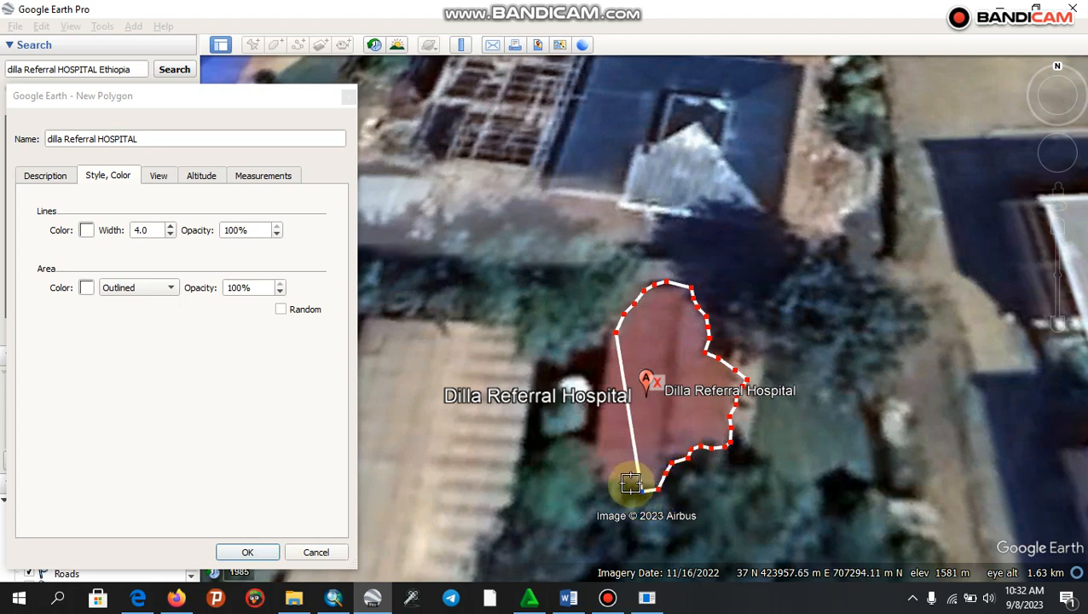
{"action": "left_click", "coordinate": [632, 491]}
{"action": "left_click", "coordinate": [625, 489]}
{"action": "left_click", "coordinate": [617, 487]}
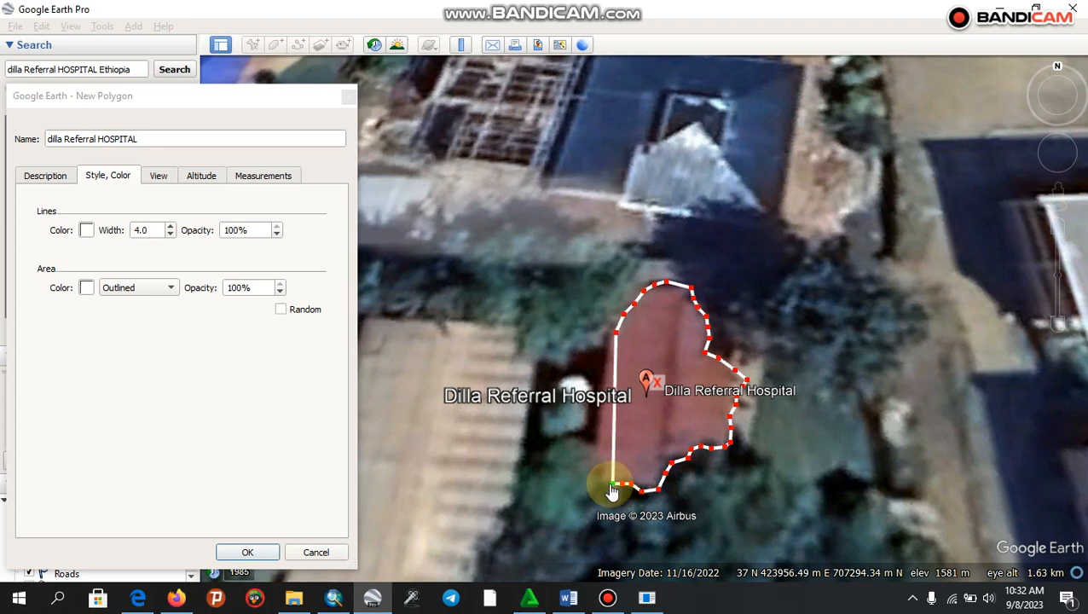
{"action": "left_click", "coordinate": [605, 485]}
{"action": "left_click", "coordinate": [600, 470]}
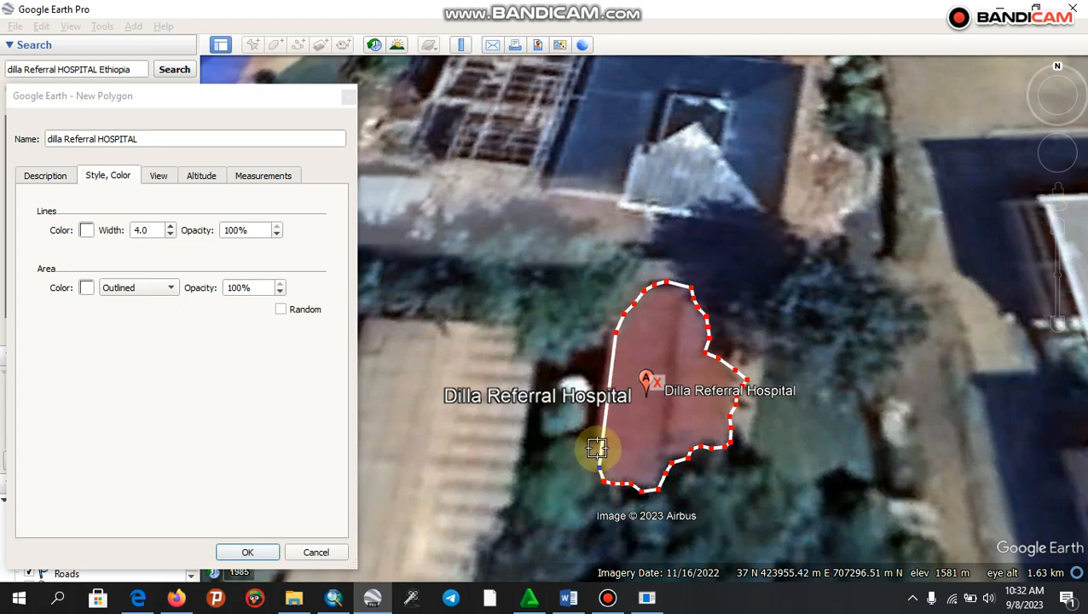
{"action": "left_click", "coordinate": [597, 450]}
{"action": "left_click", "coordinate": [598, 432]}
{"action": "left_click", "coordinate": [597, 414]}
{"action": "left_click", "coordinate": [597, 397]}
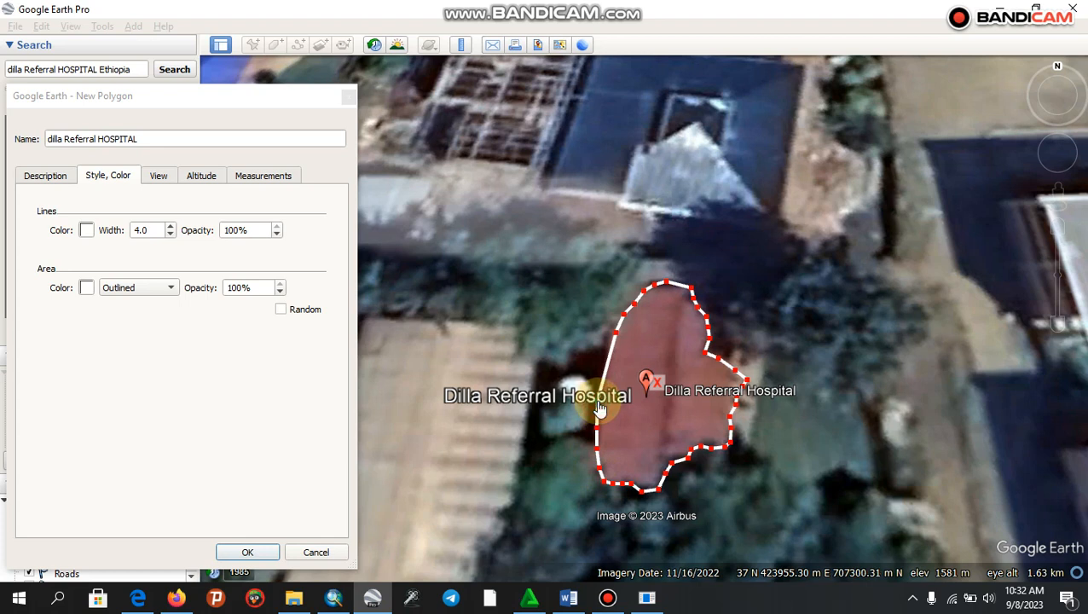
{"action": "left_click", "coordinate": [600, 382]}
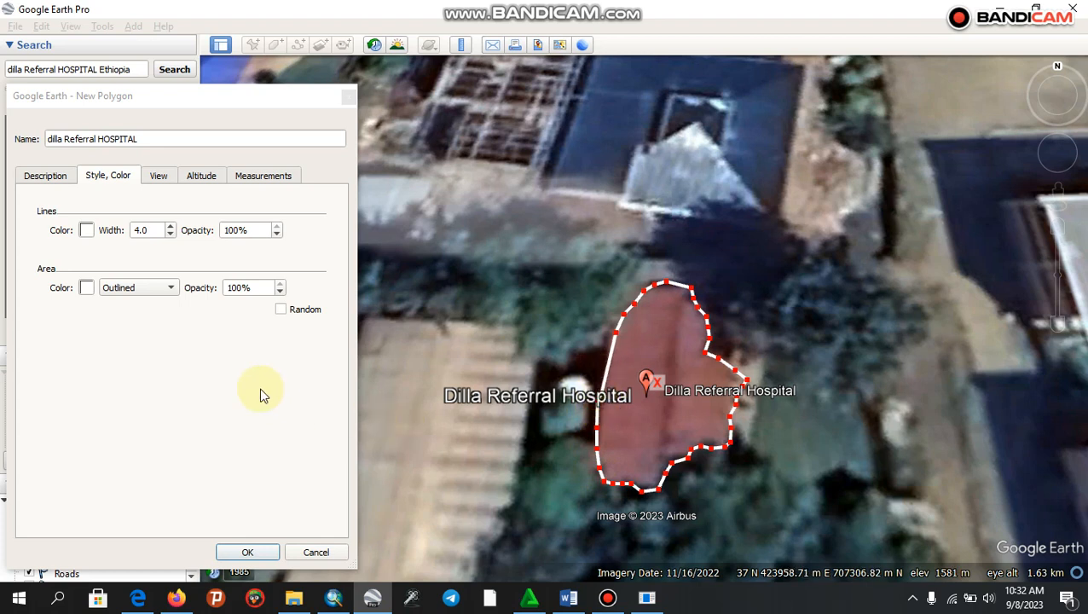
{"action": "left_click", "coordinate": [249, 552]}
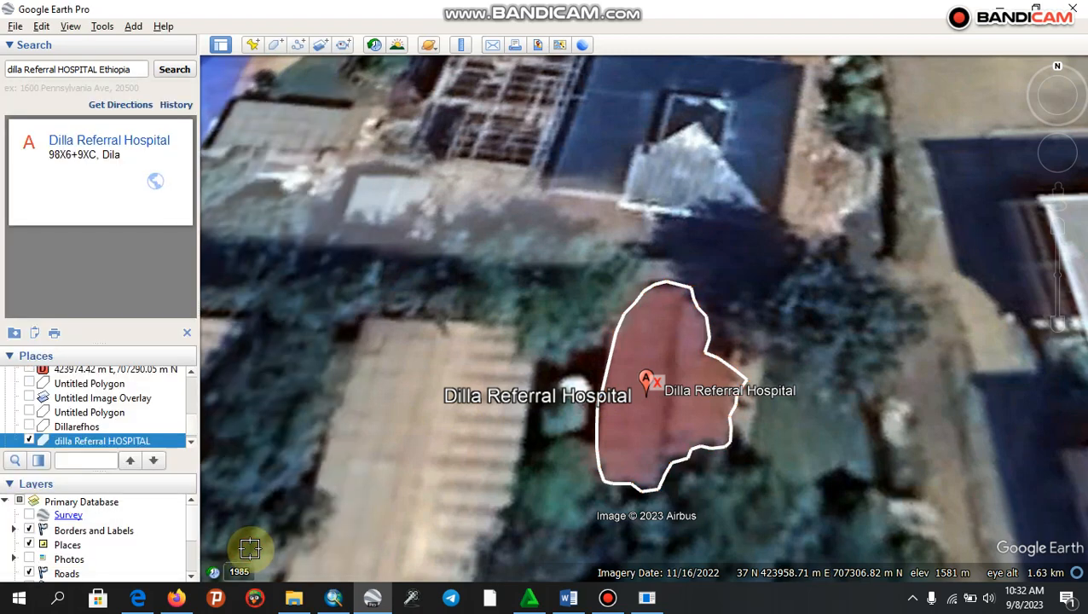
Step: Save the "dilla Referral HOSPITAL" polygon to the Desktop as a Kml (*.kml) file, keeping the suggested file name
{"action": "right_click", "coordinate": [160, 441]}
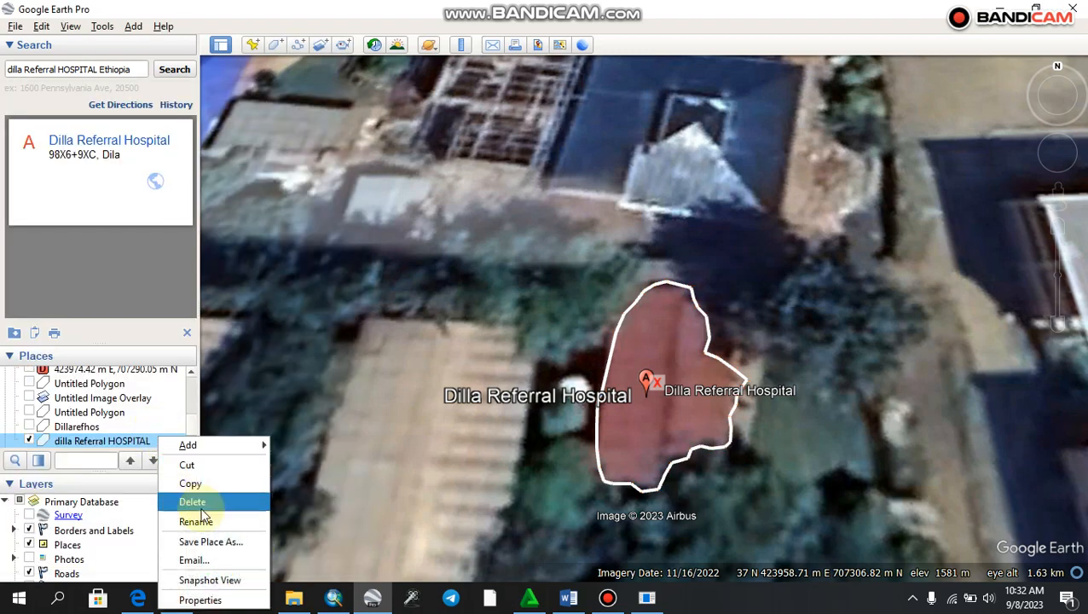
{"action": "left_click", "coordinate": [214, 543]}
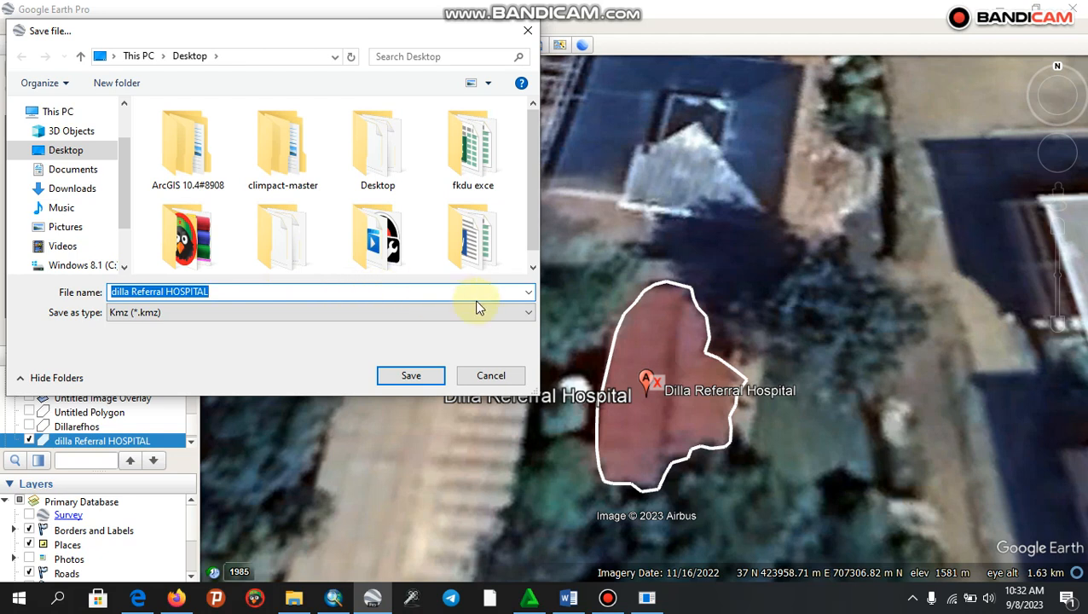
{"action": "left_click", "coordinate": [102, 151]}
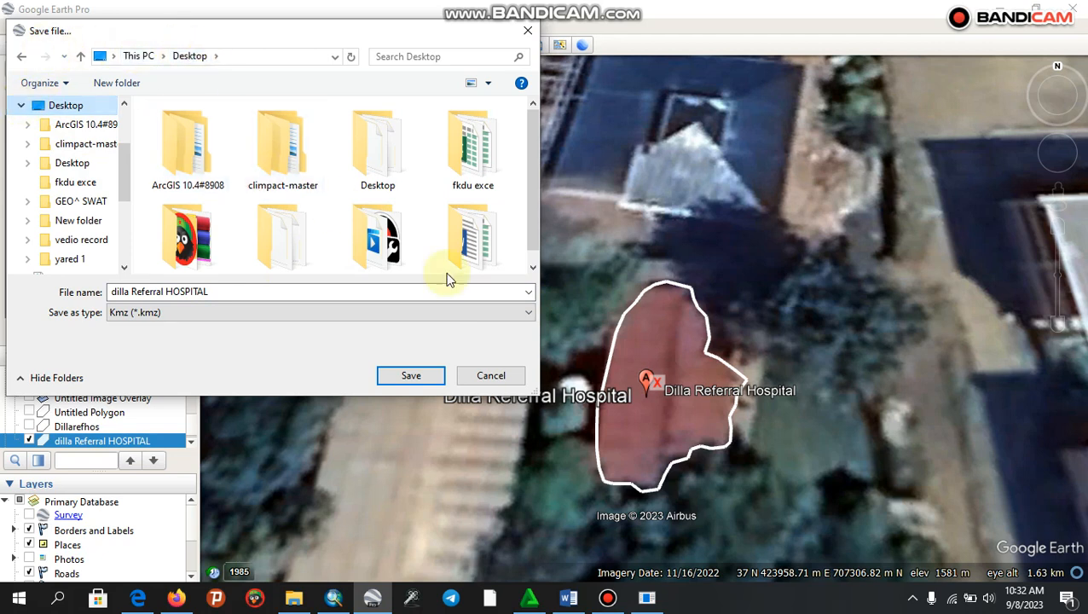
{"action": "left_click", "coordinate": [530, 313]}
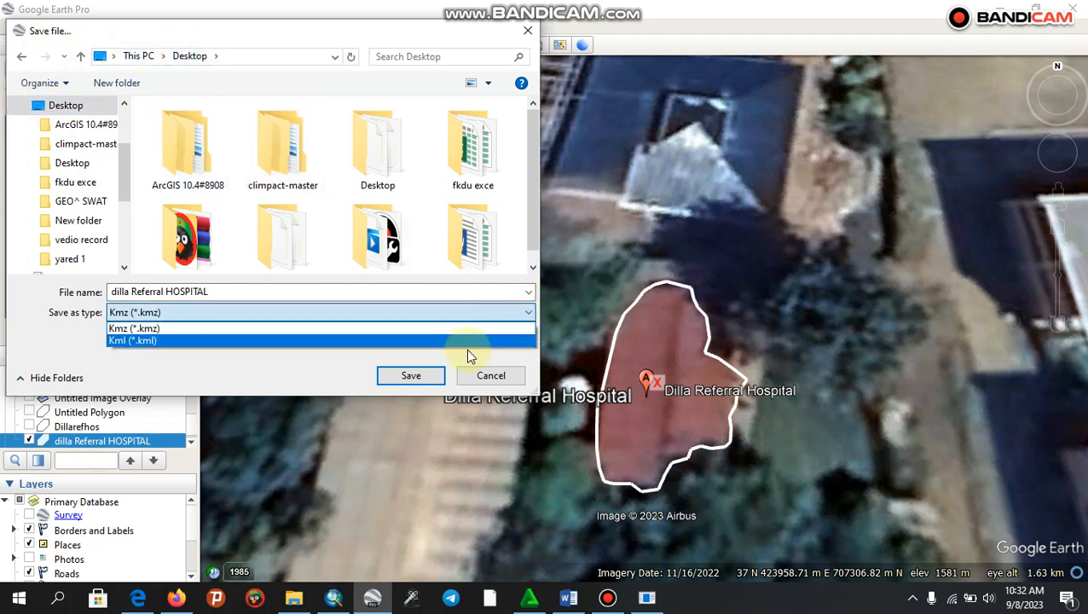
{"action": "left_click", "coordinate": [418, 340]}
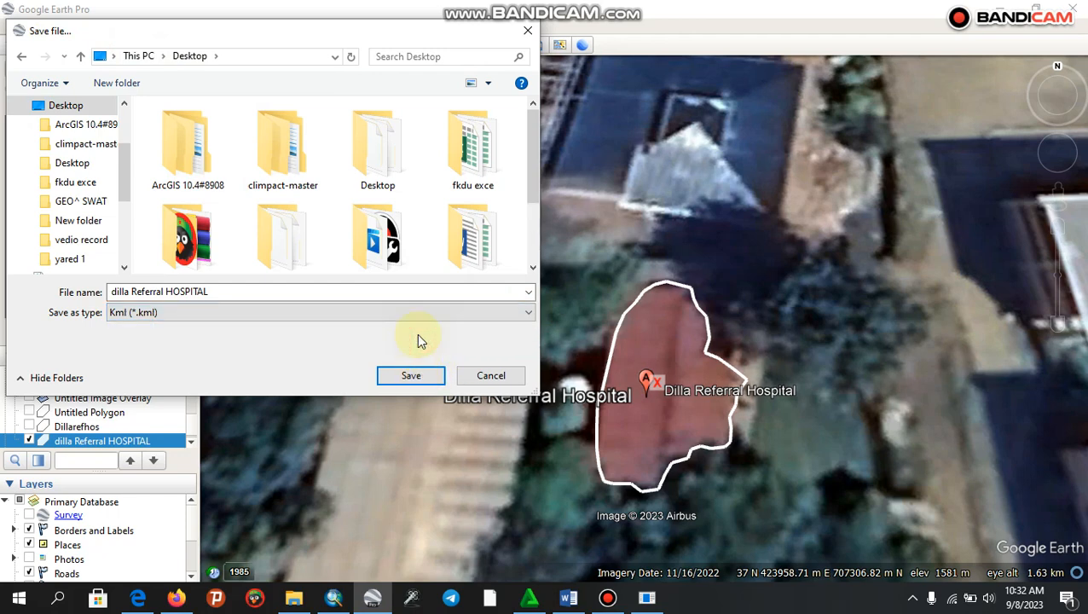
{"action": "left_click", "coordinate": [411, 379]}
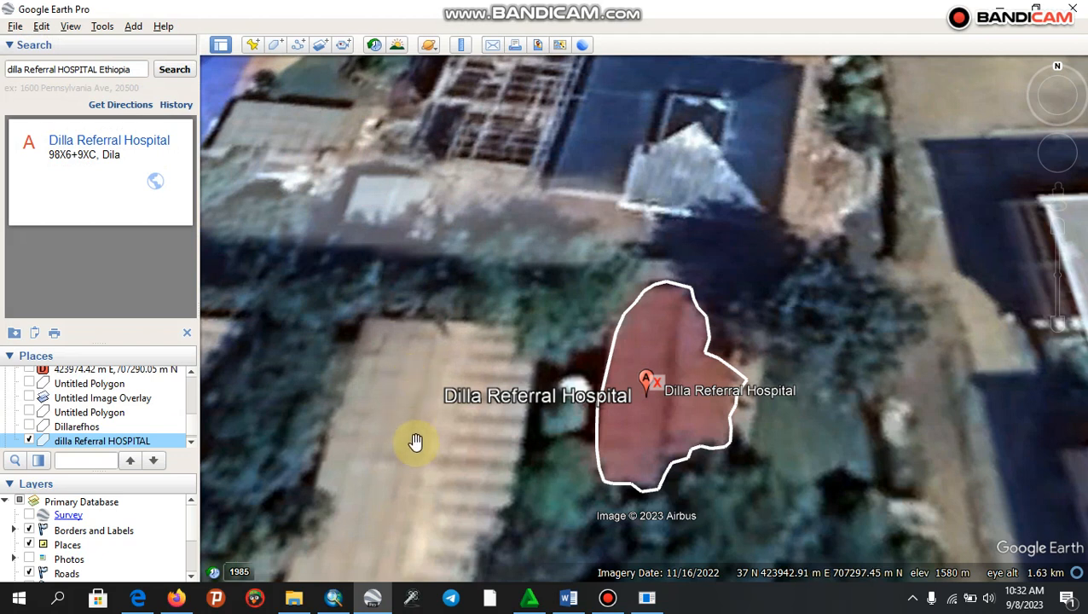
Step: Switch to the untitled ArcMap document and open ArcToolbox
{"action": "mouse_move", "coordinate": [343, 601]}
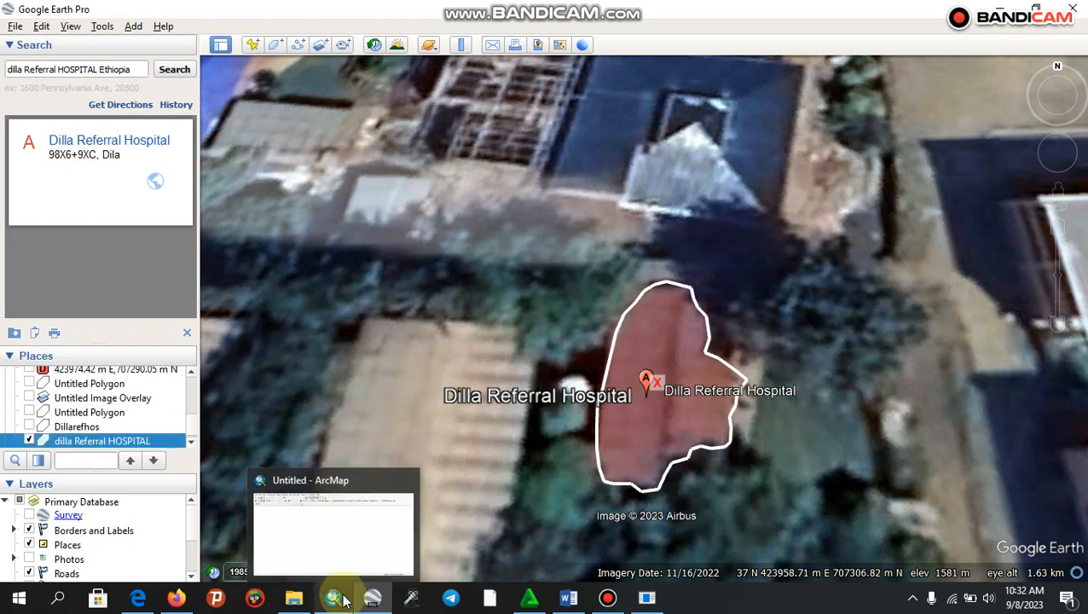
{"action": "left_click", "coordinate": [351, 552]}
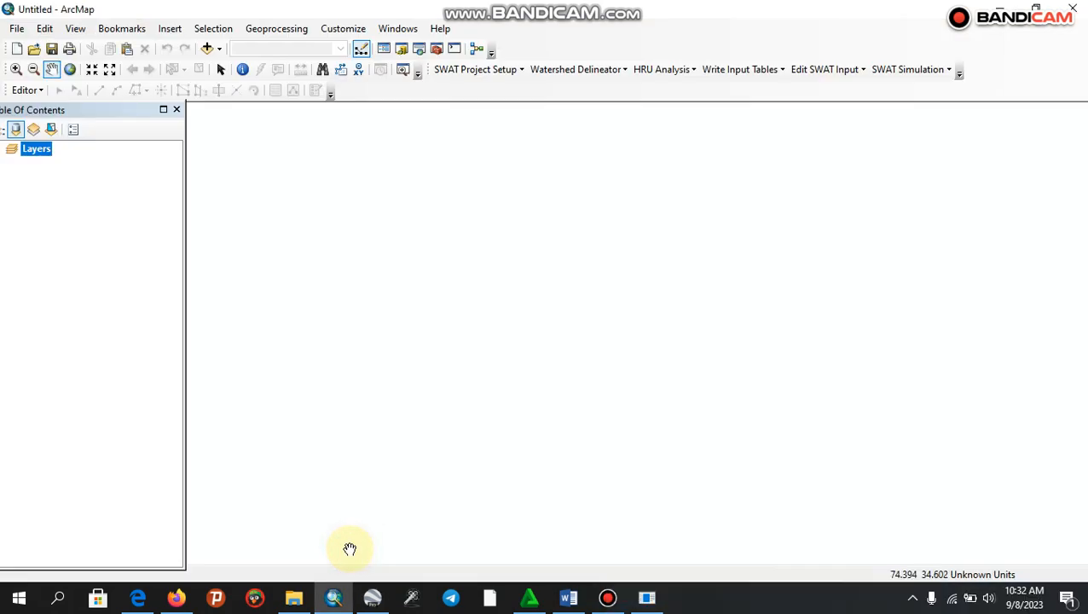
{"action": "left_click", "coordinate": [435, 48]}
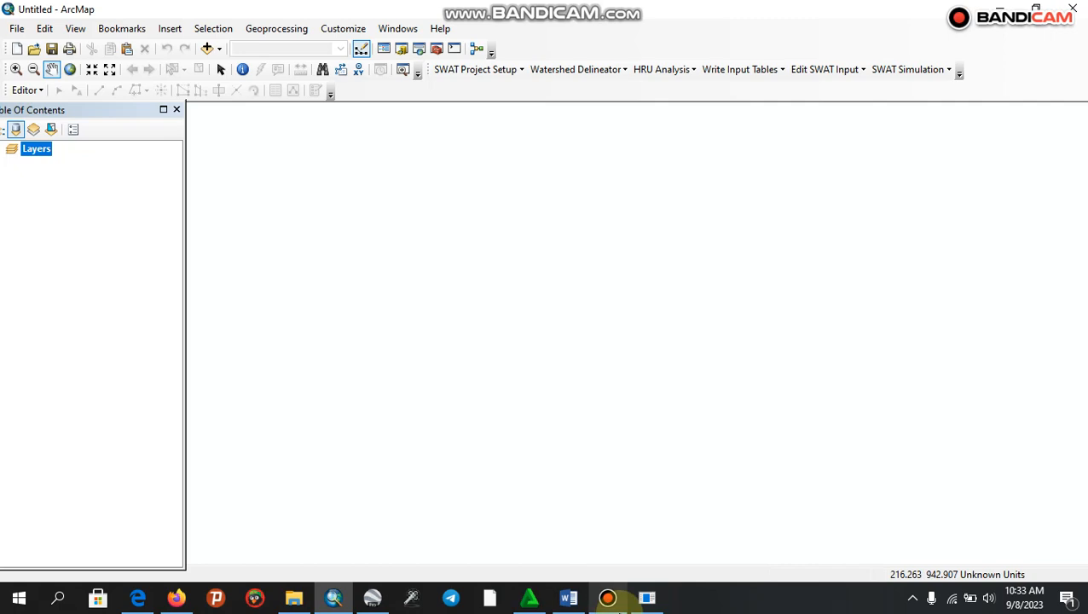
{"action": "mouse_move", "coordinate": [609, 595]}
{"action": "left_click", "coordinate": [614, 559]}
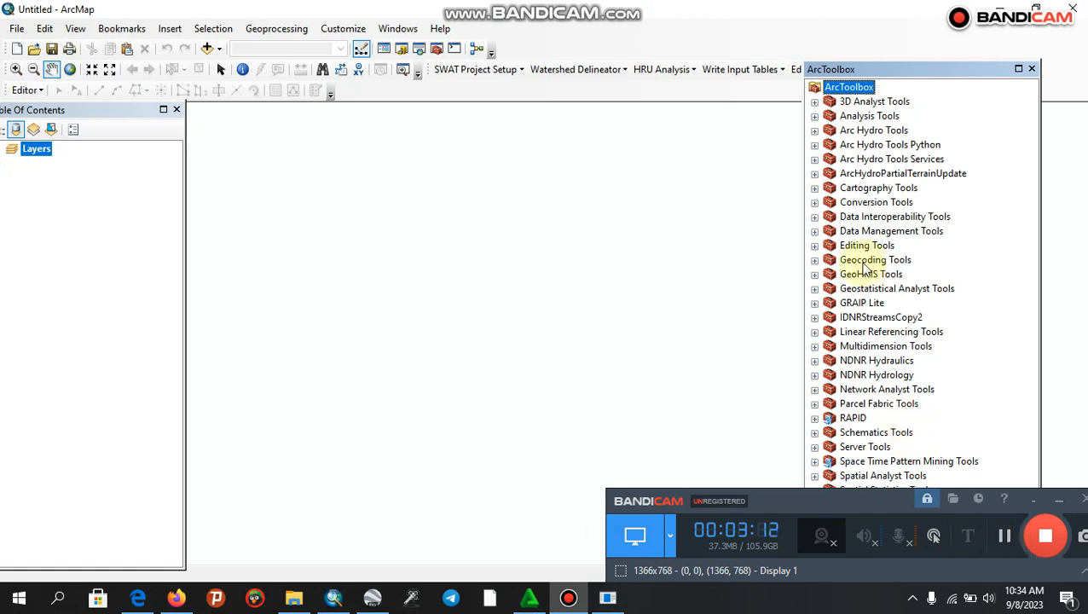
{"action": "left_click", "coordinate": [758, 235]}
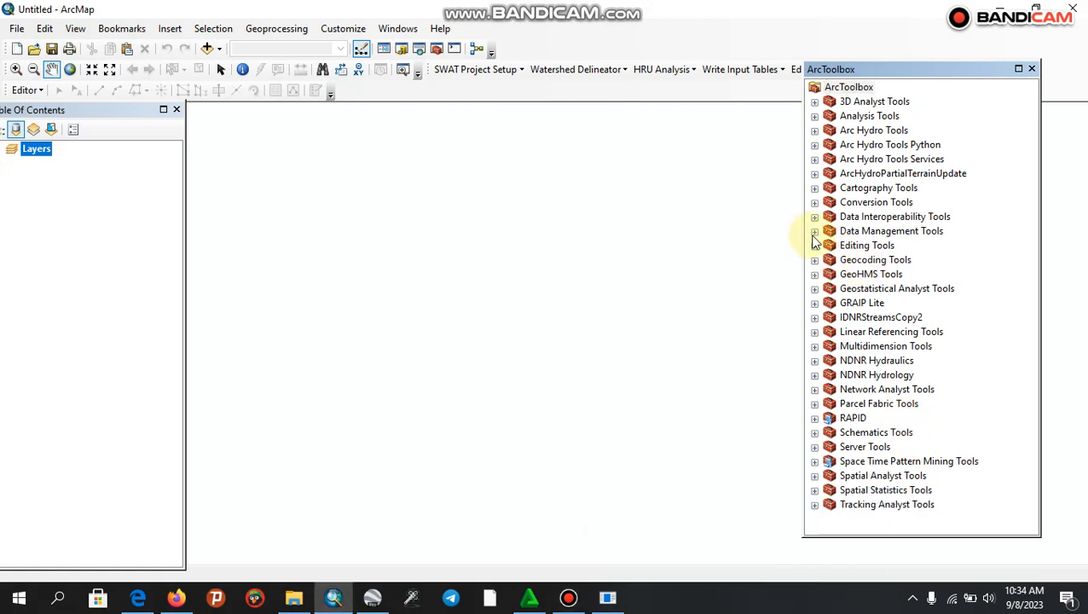
Step: Open the KML To Layer tool from the From KML toolset of the Conversion Tools
{"action": "left_click", "coordinate": [814, 203]}
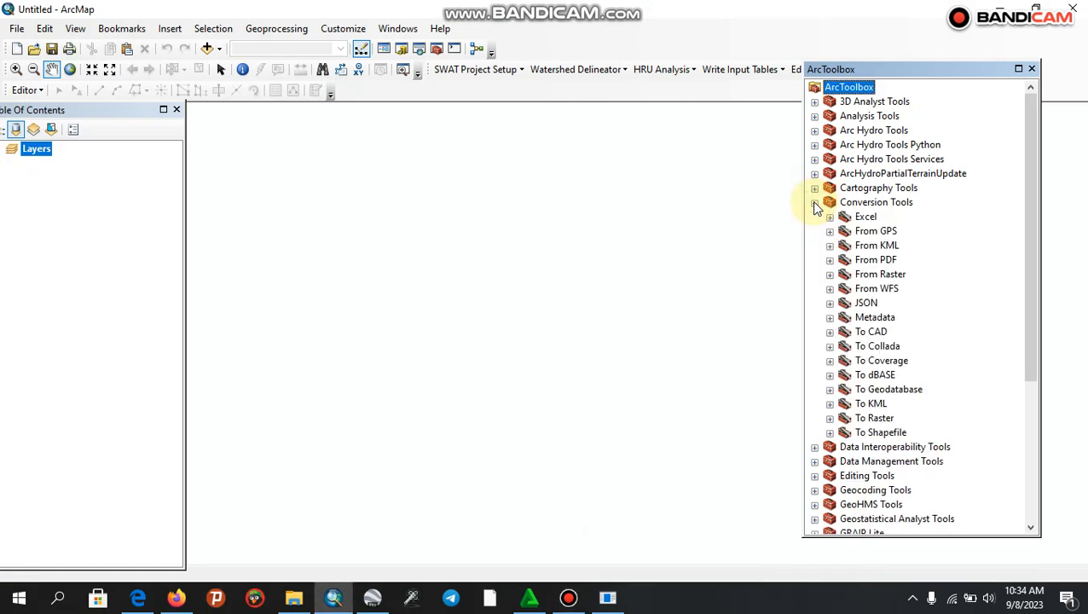
{"action": "left_click", "coordinate": [830, 245]}
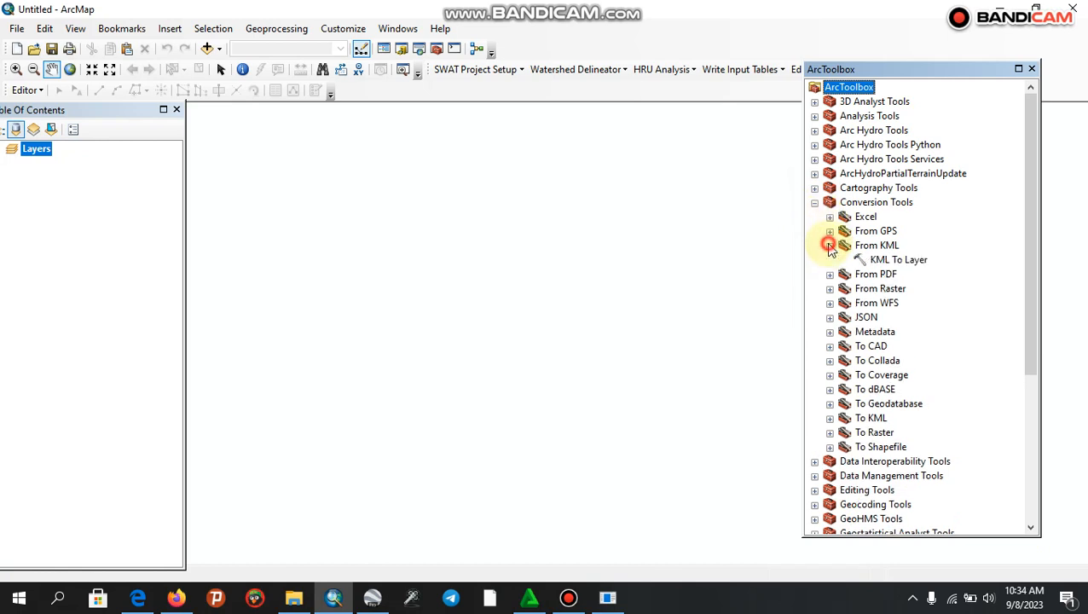
{"action": "left_click", "coordinate": [891, 263]}
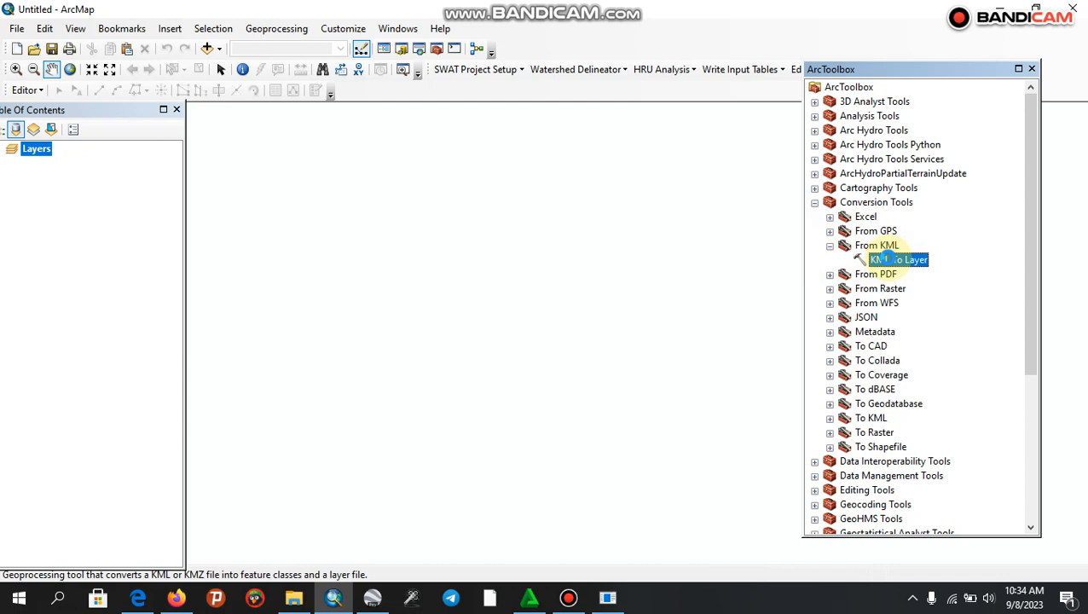
{"action": "double_click", "coordinate": [885, 260]}
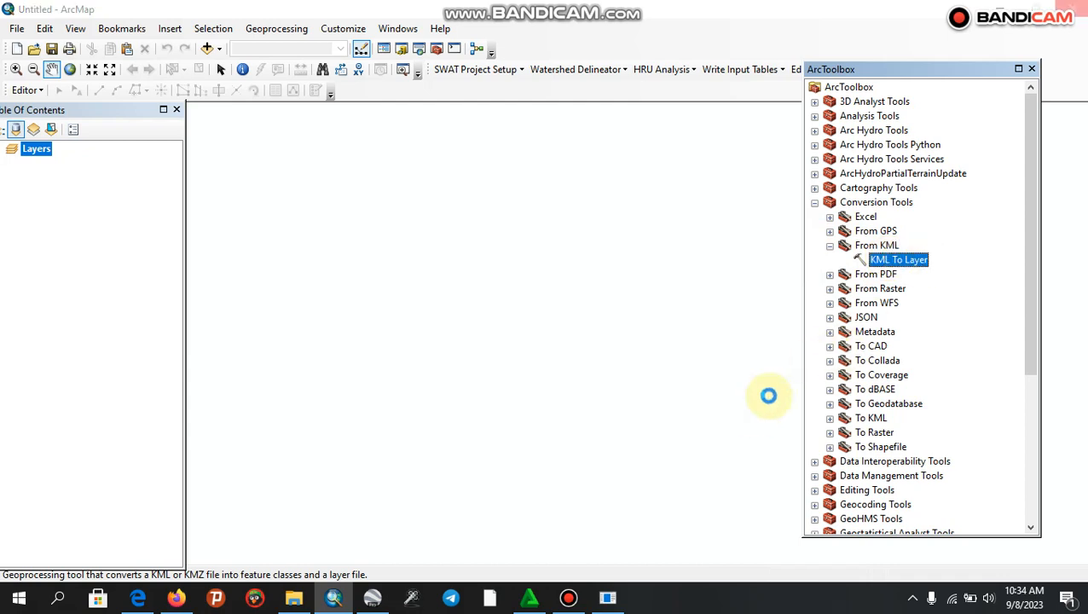
{"action": "left_click", "coordinate": [569, 597]}
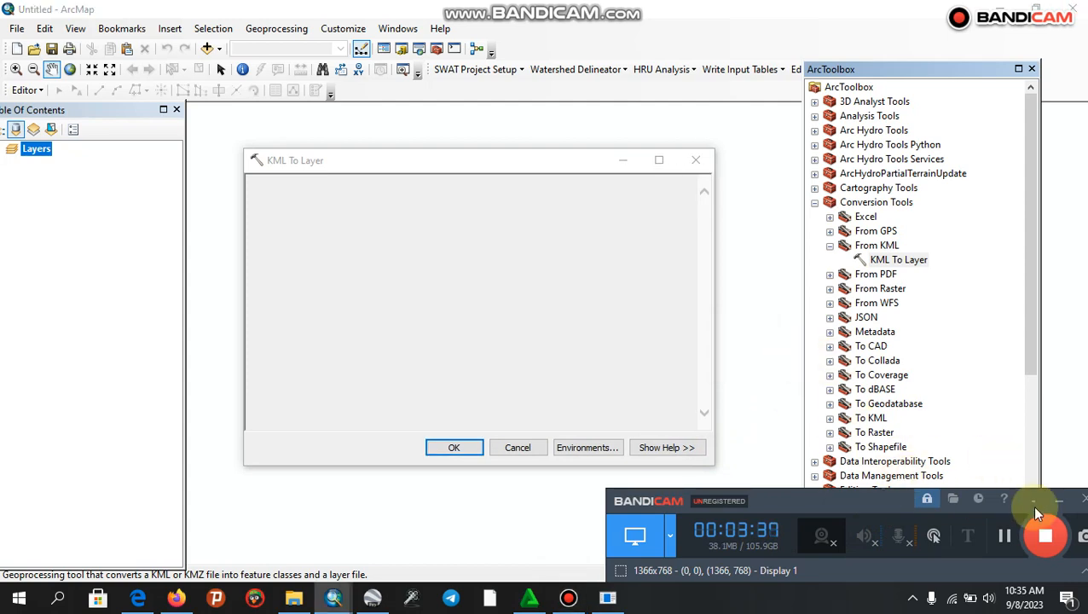
{"action": "left_click", "coordinate": [1059, 502]}
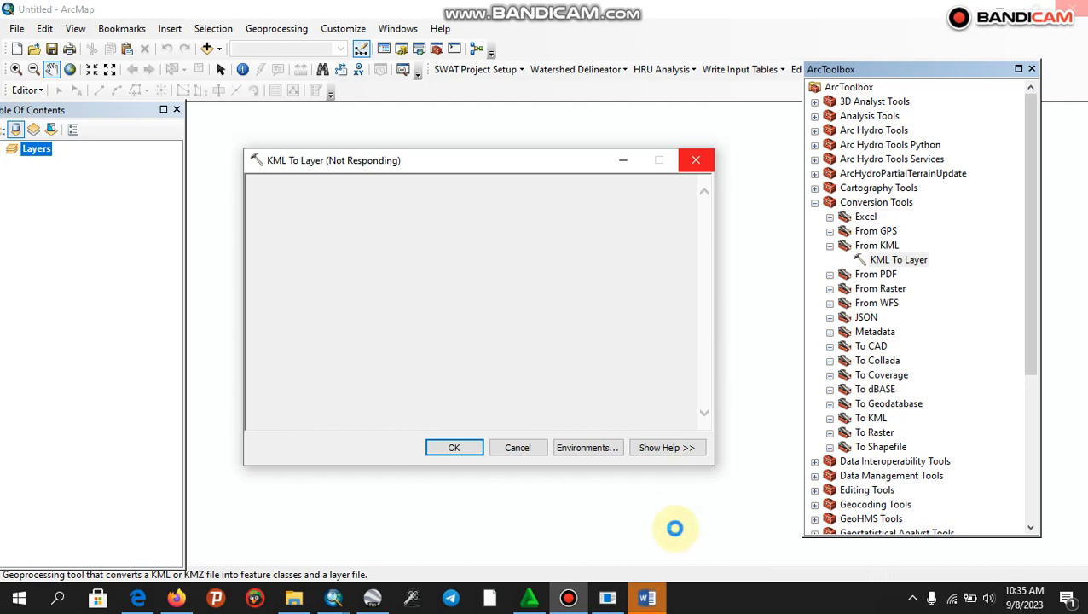
{"action": "mouse_move", "coordinate": [652, 602]}
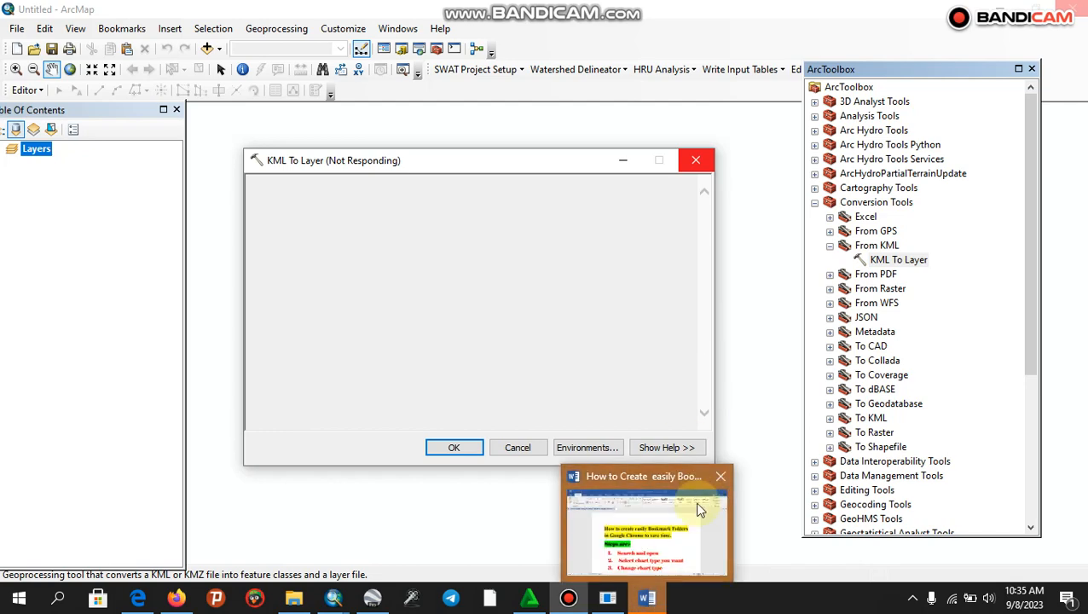
{"action": "left_click", "coordinate": [715, 483]}
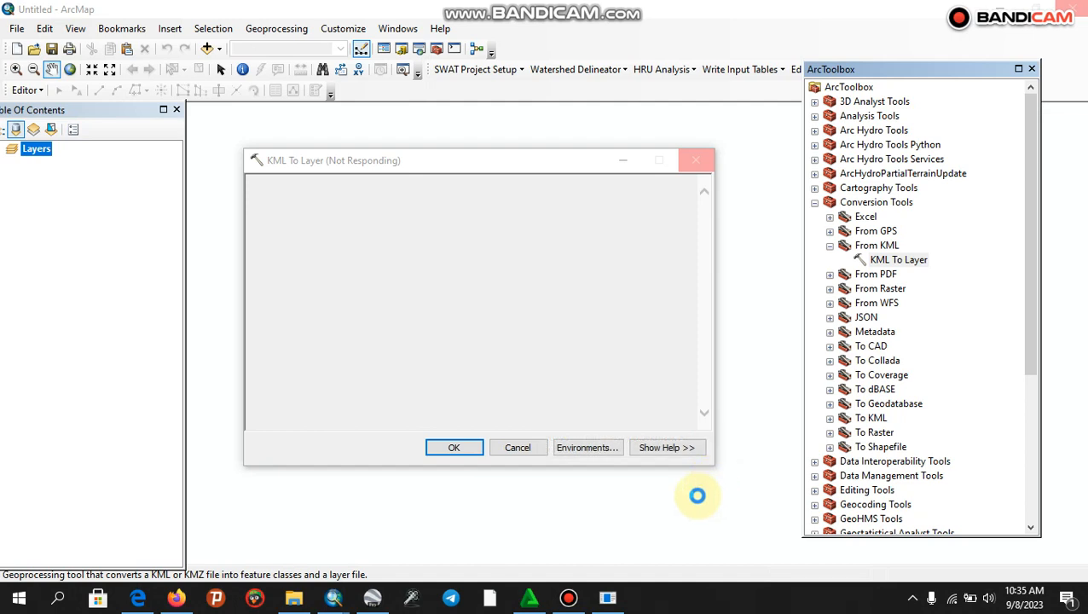
{"action": "left_click", "coordinate": [568, 597]}
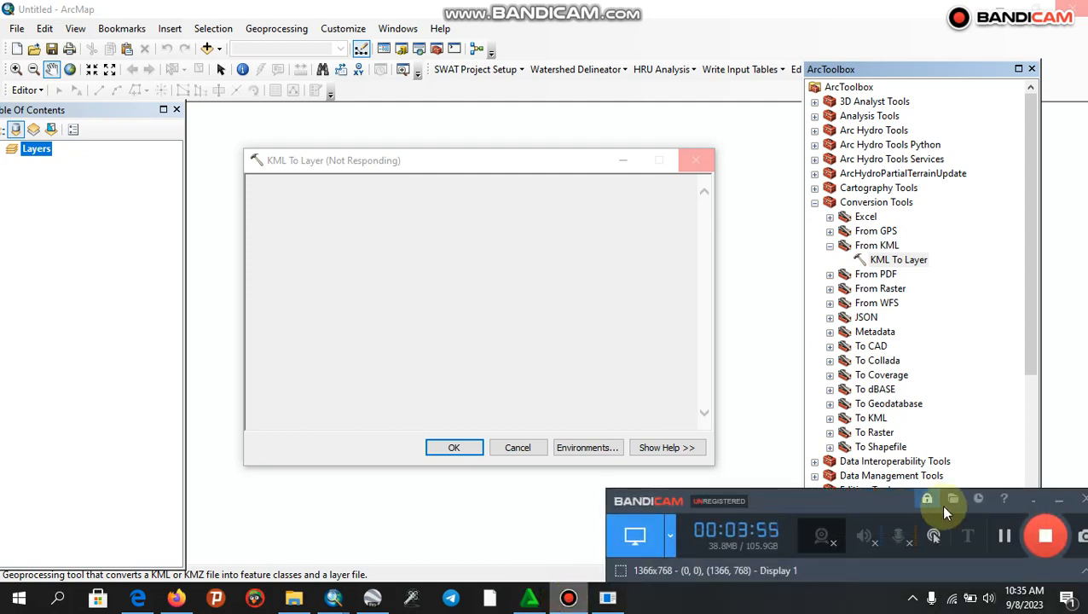
{"action": "left_click", "coordinate": [1004, 534]}
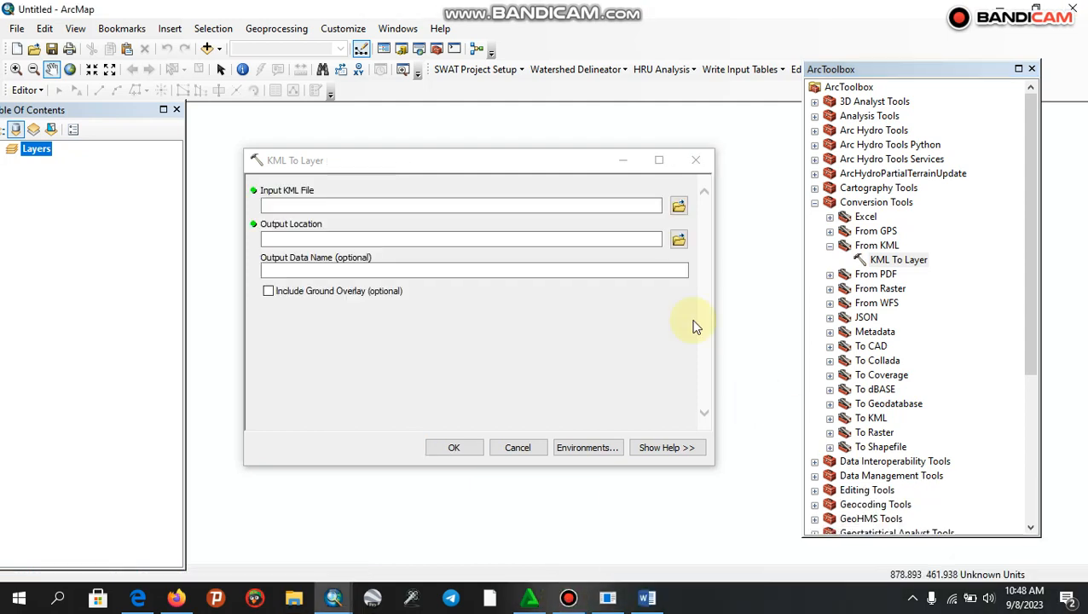
Step: Set the input KML file to "dilla Referral HOSPITAL" from the Desktop
{"action": "left_click", "coordinate": [678, 208]}
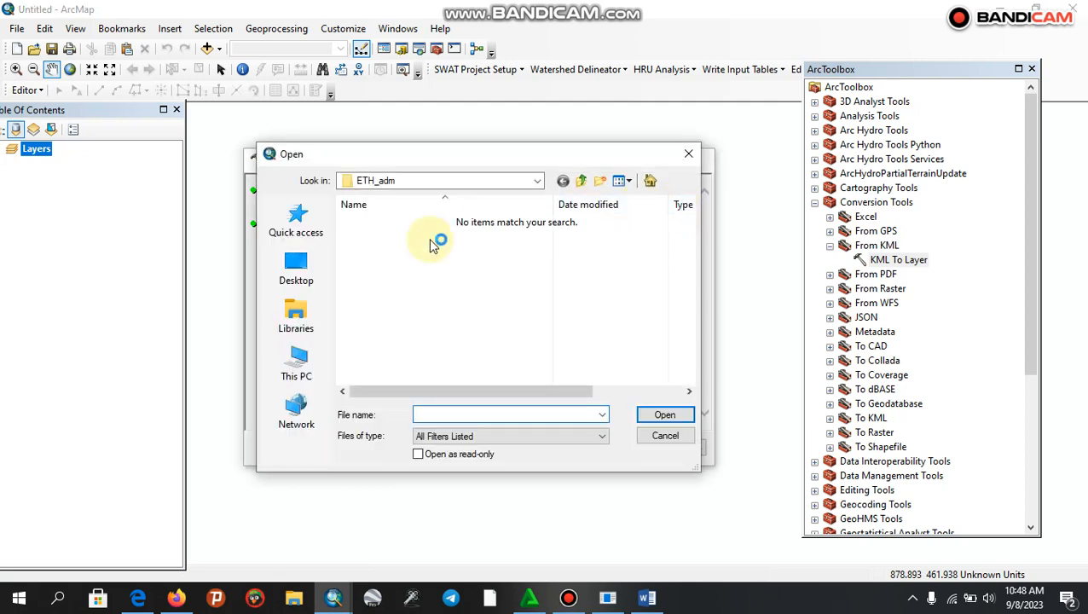
{"action": "left_click", "coordinate": [293, 272]}
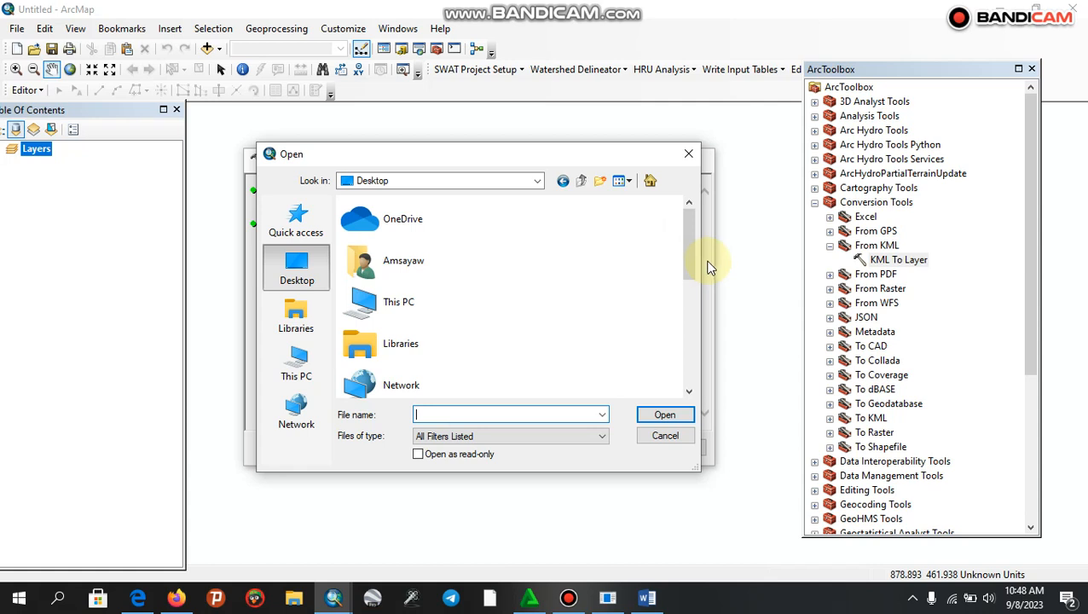
{"action": "left_click_drag", "start_coordinate": [685, 235], "coordinate": [707, 373]}
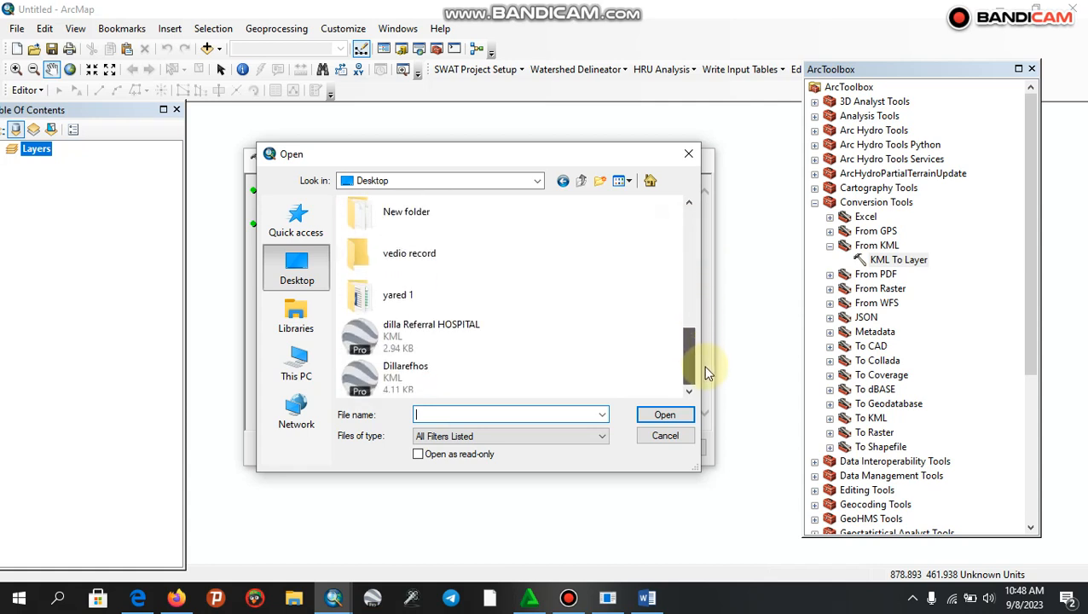
{"action": "left_click", "coordinate": [509, 332]}
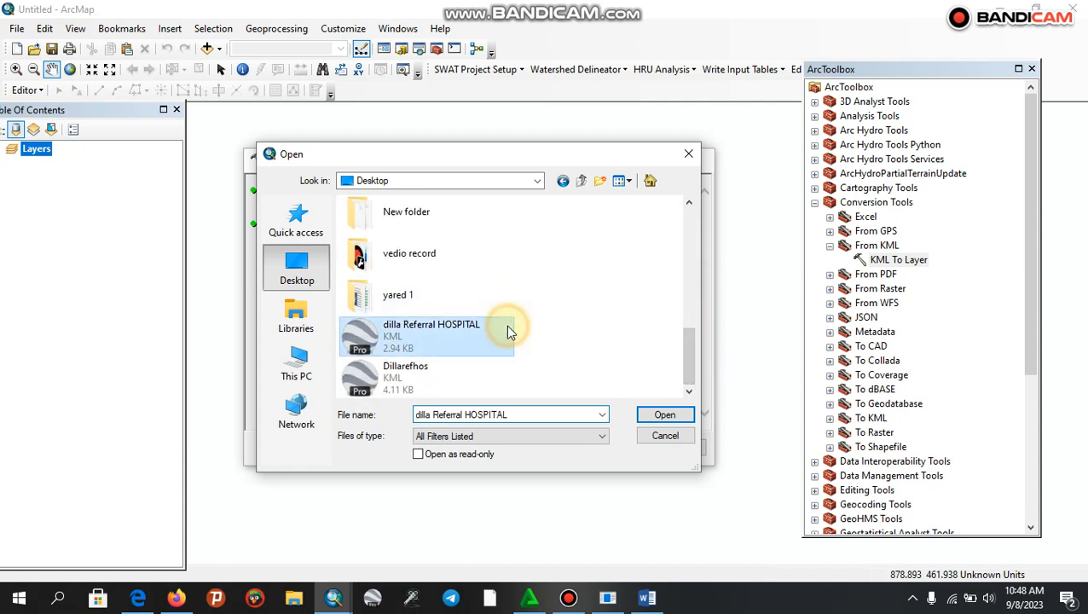
{"action": "left_click", "coordinate": [666, 417]}
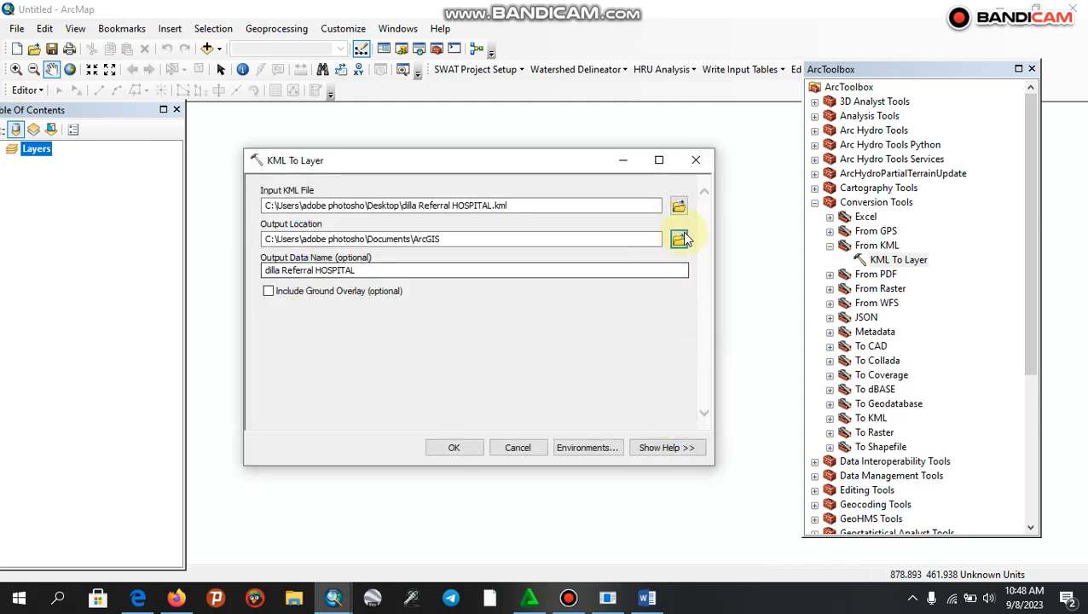
Step: For the output location, create a new folder named "Dilla Referral hospital" inside the Desktop's "vedio record" folder
{"action": "left_click", "coordinate": [682, 239]}
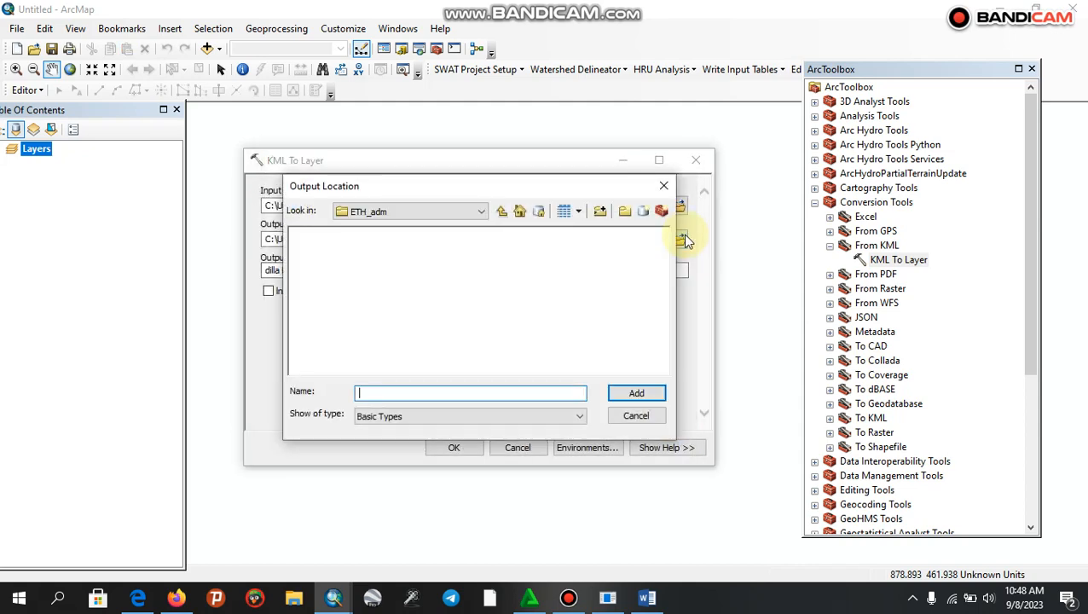
{"action": "left_click", "coordinate": [502, 212]}
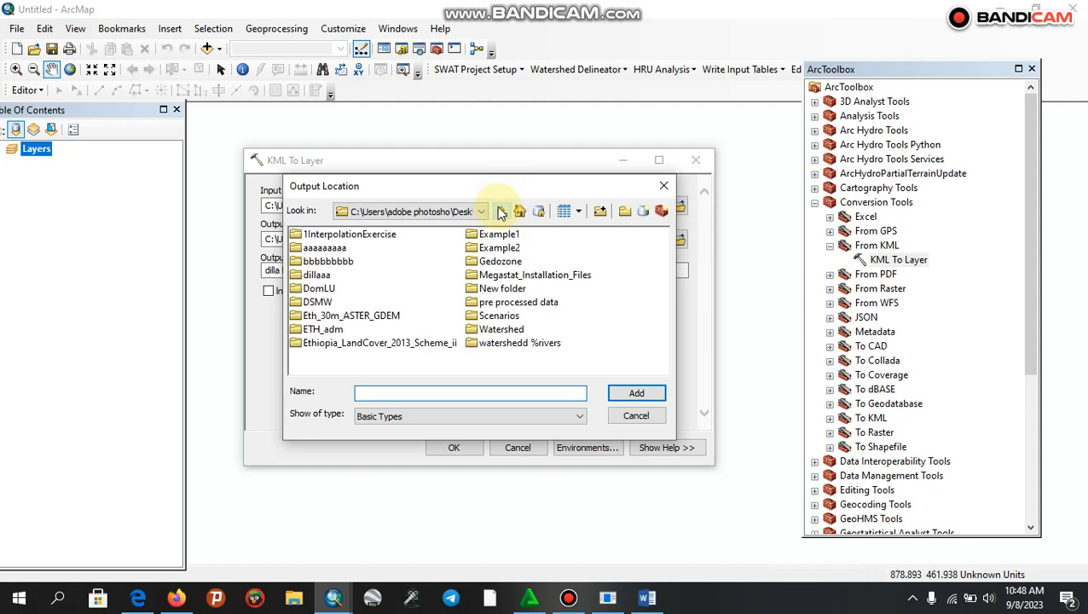
{"action": "left_click", "coordinate": [624, 212]}
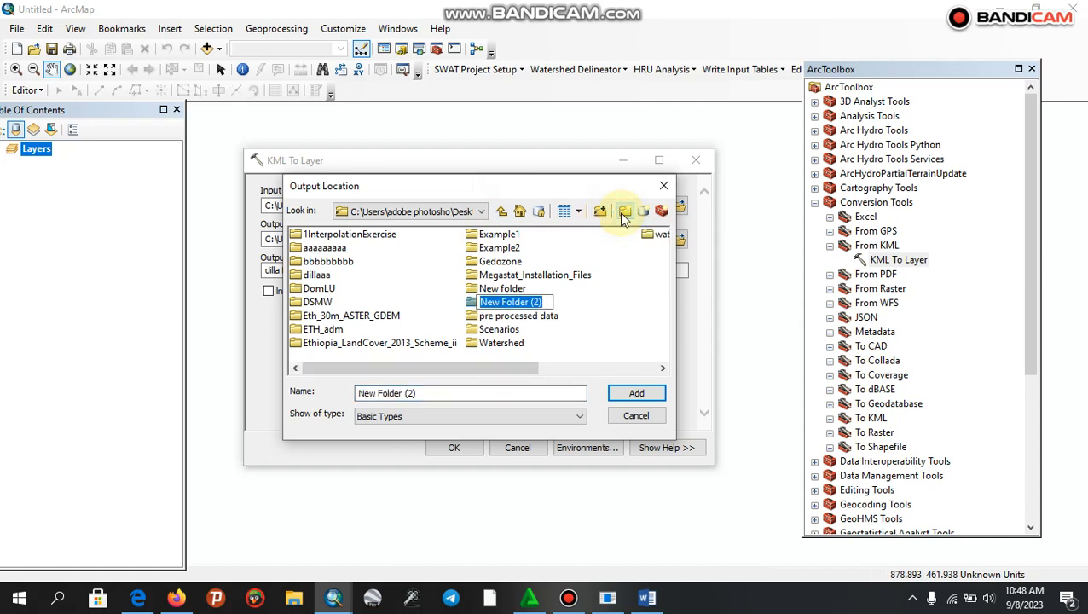
{"action": "type", "text": "Di"}
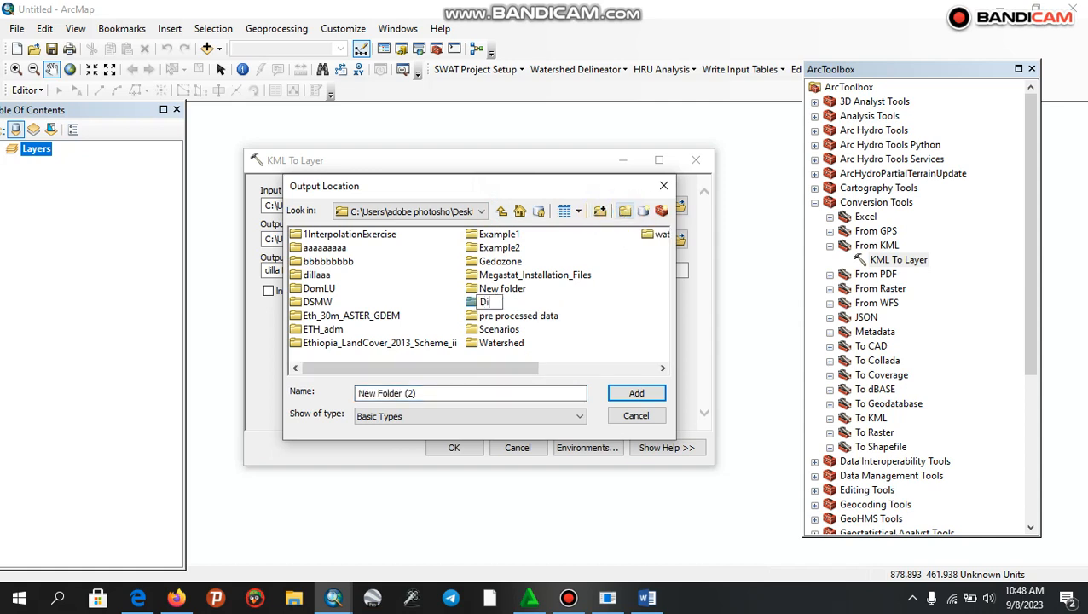
{"action": "type", "text": "lla R"}
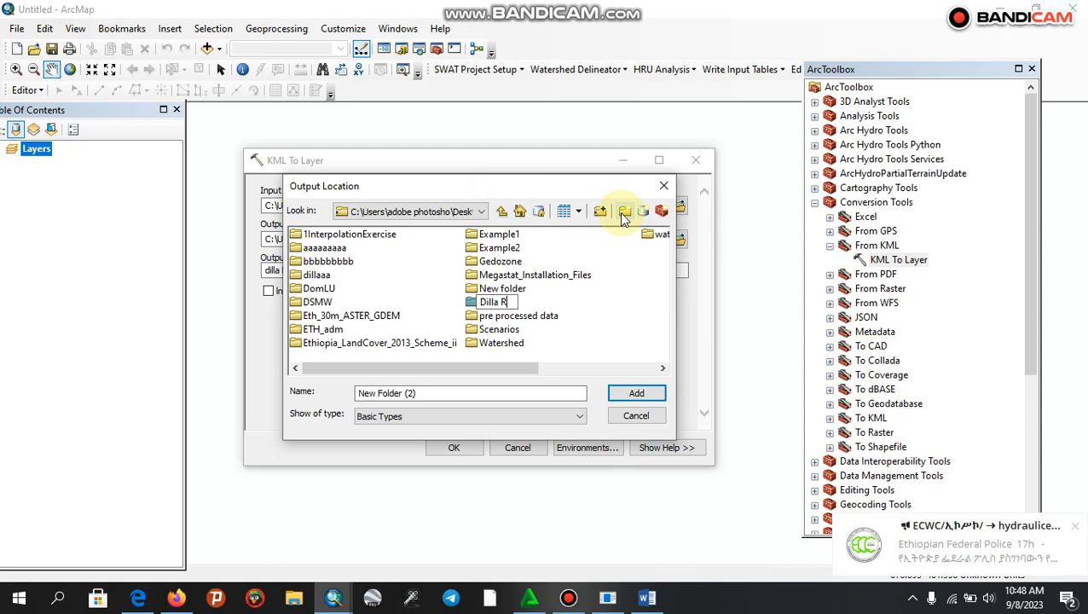
{"action": "type", "text": "EFERRAL "}
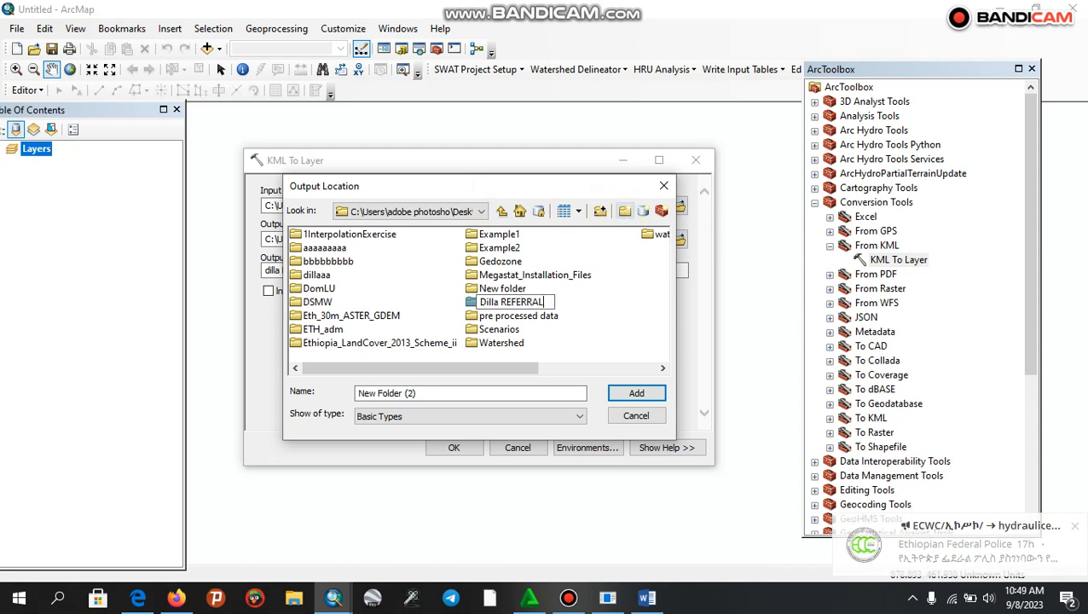
{"action": "type", "text": "ho"}
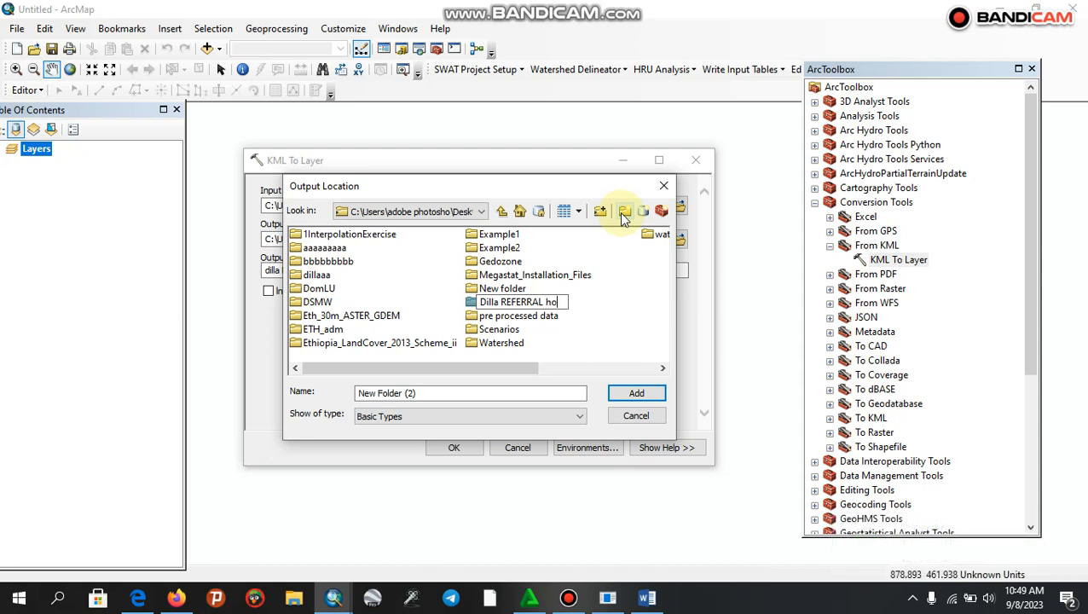
{"action": "type", "text": "spita"}
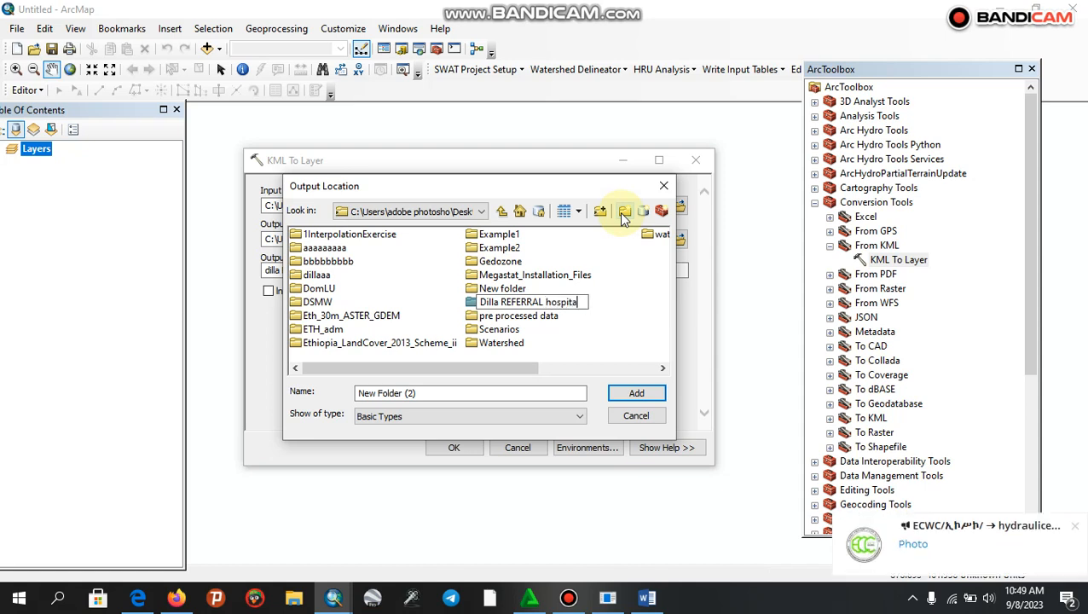
{"action": "type", "text": "l"}
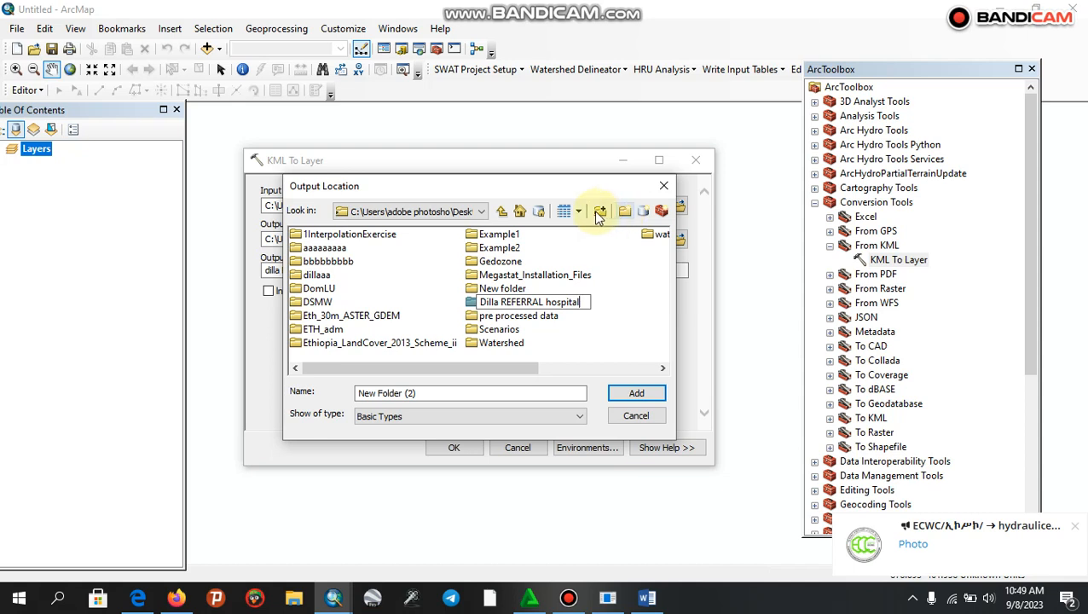
{"action": "left_click_drag", "start_coordinate": [543, 303], "coordinate": [502, 306]}
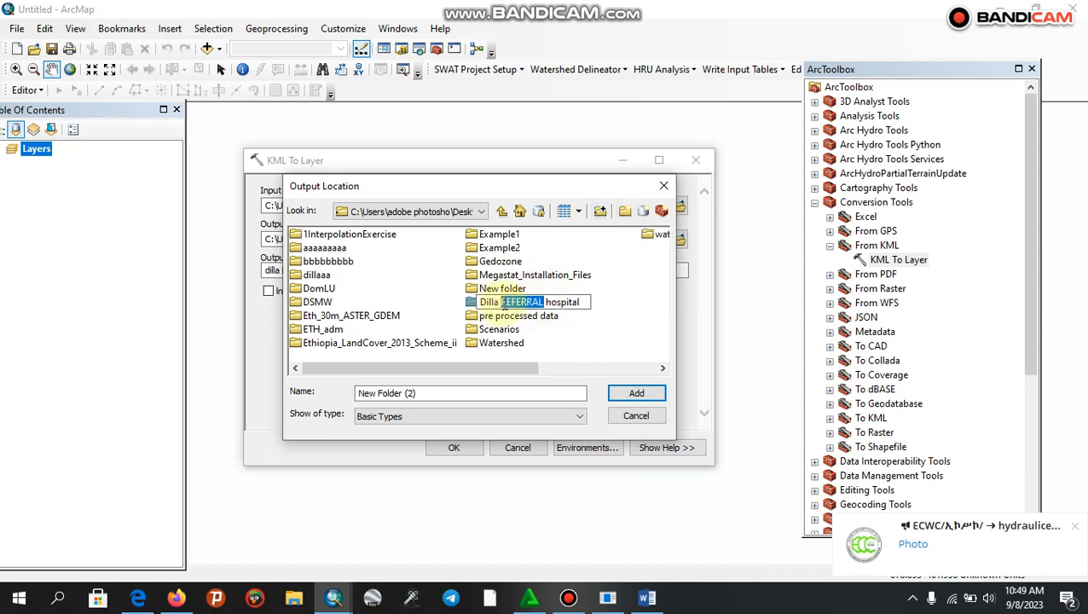
{"action": "type", "text": "ef"}
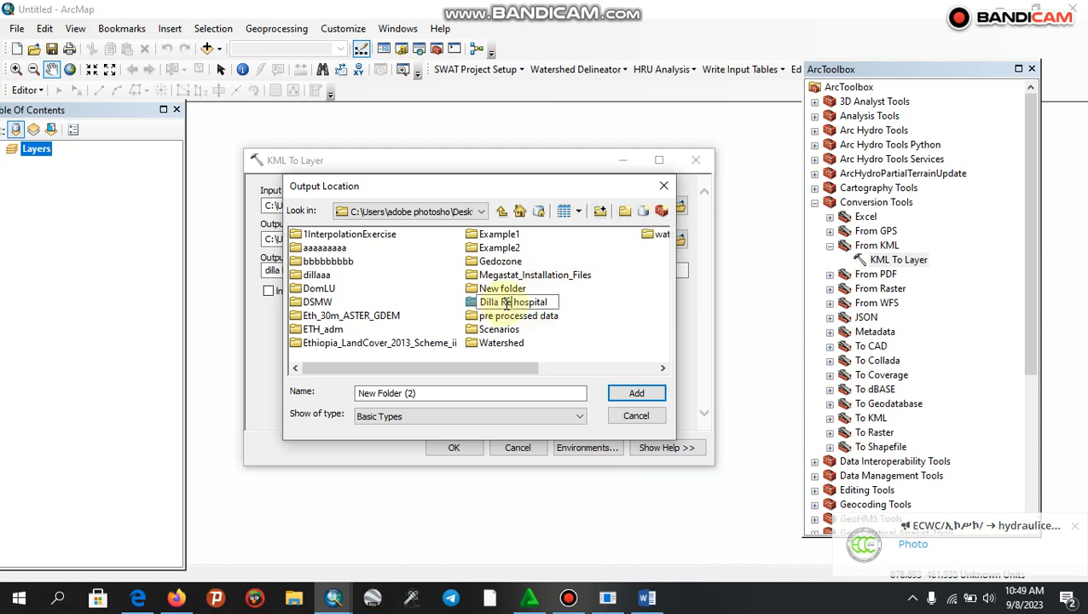
{"action": "type", "text": "erral"}
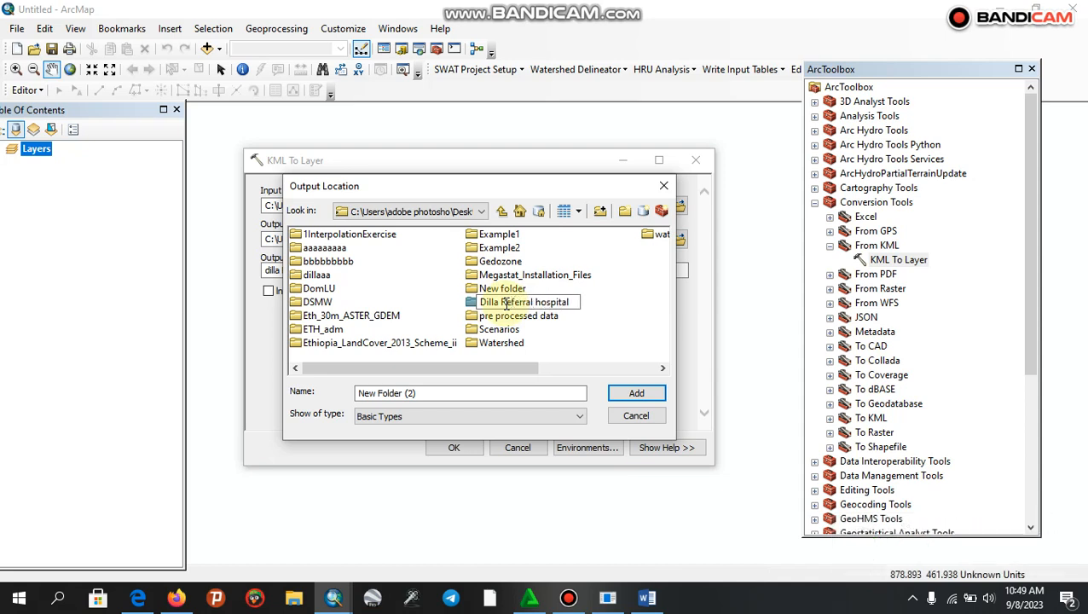
{"action": "left_click", "coordinate": [581, 327]}
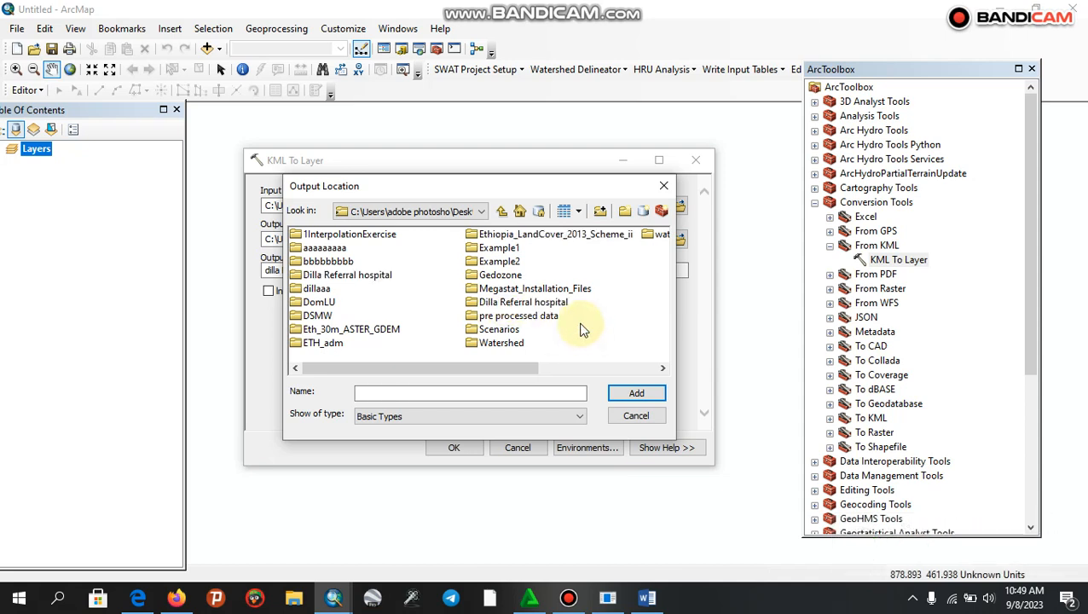
{"action": "left_click", "coordinate": [556, 303]}
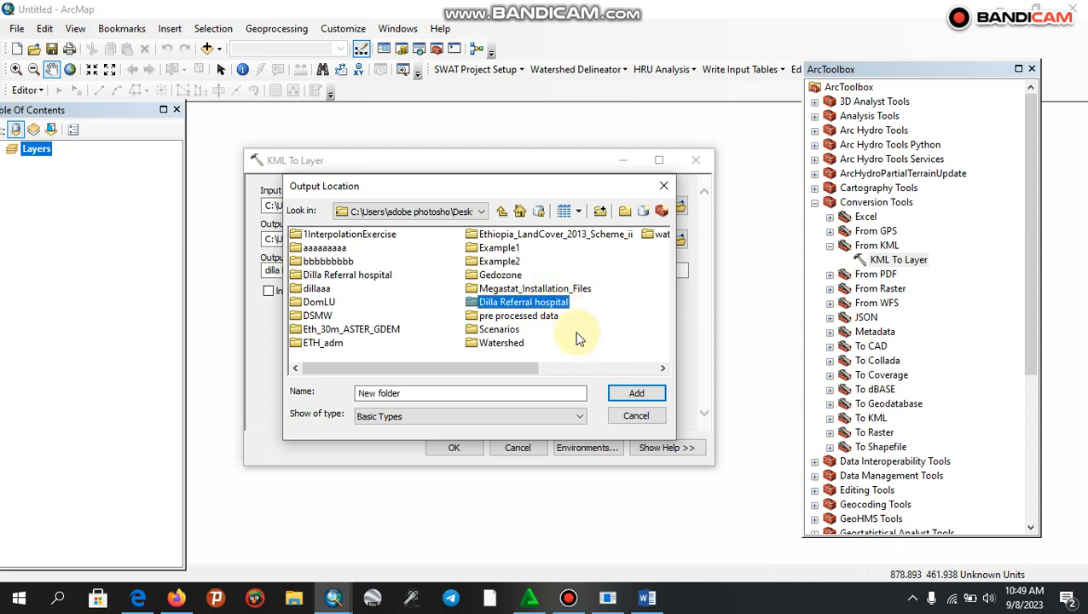
{"action": "double_click", "coordinate": [531, 303]}
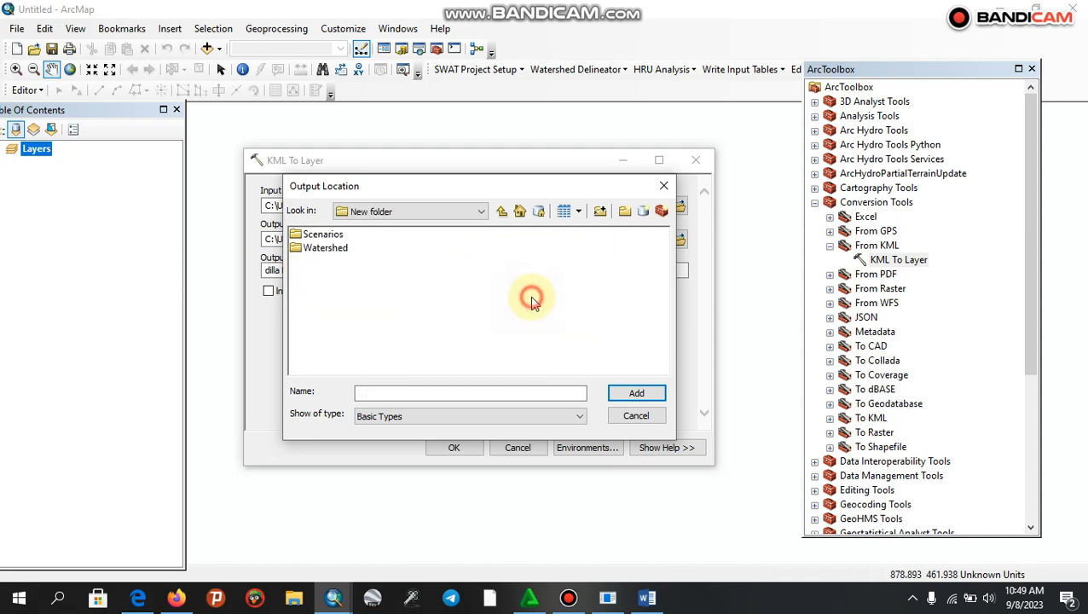
{"action": "left_click", "coordinate": [502, 211]}
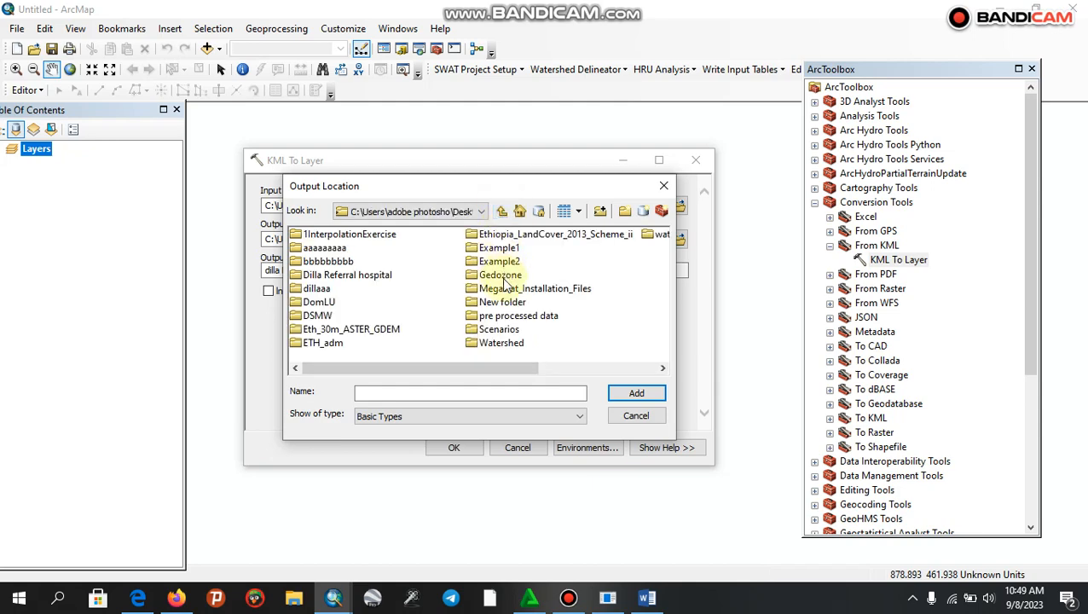
Step: Choose the "Dilla Referral hospital" folder as the output location and run the KML To Layer conversion
{"action": "left_click", "coordinate": [372, 277]}
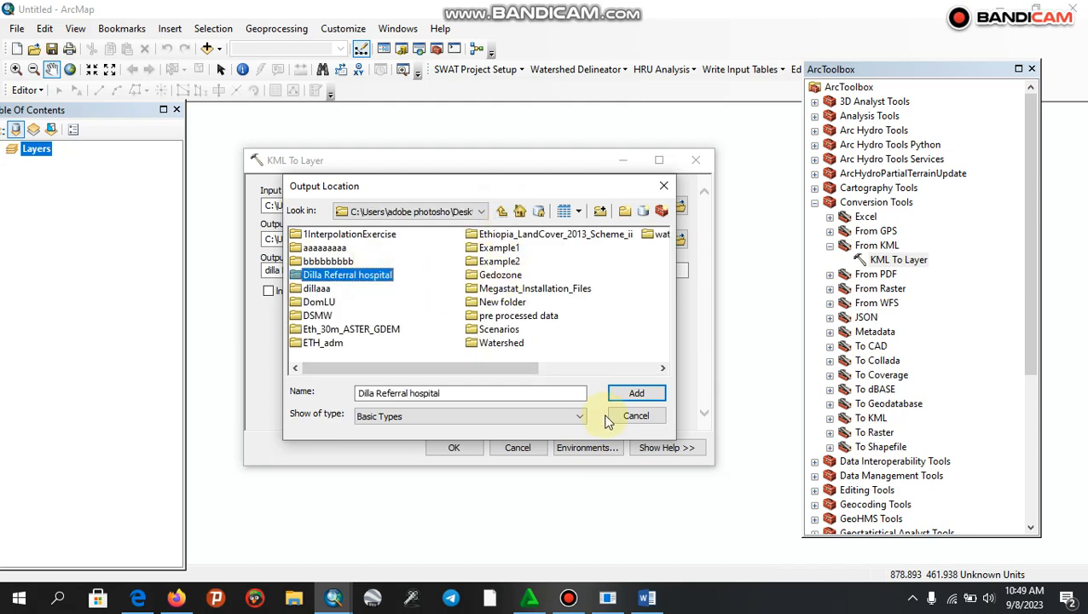
{"action": "left_click", "coordinate": [633, 393]}
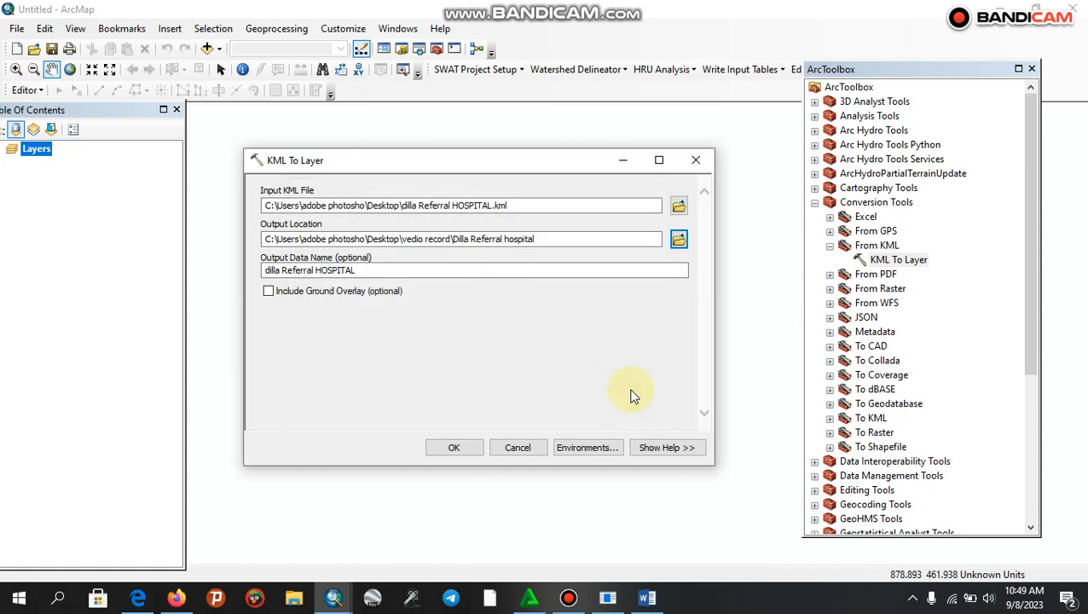
{"action": "left_click", "coordinate": [457, 447]}
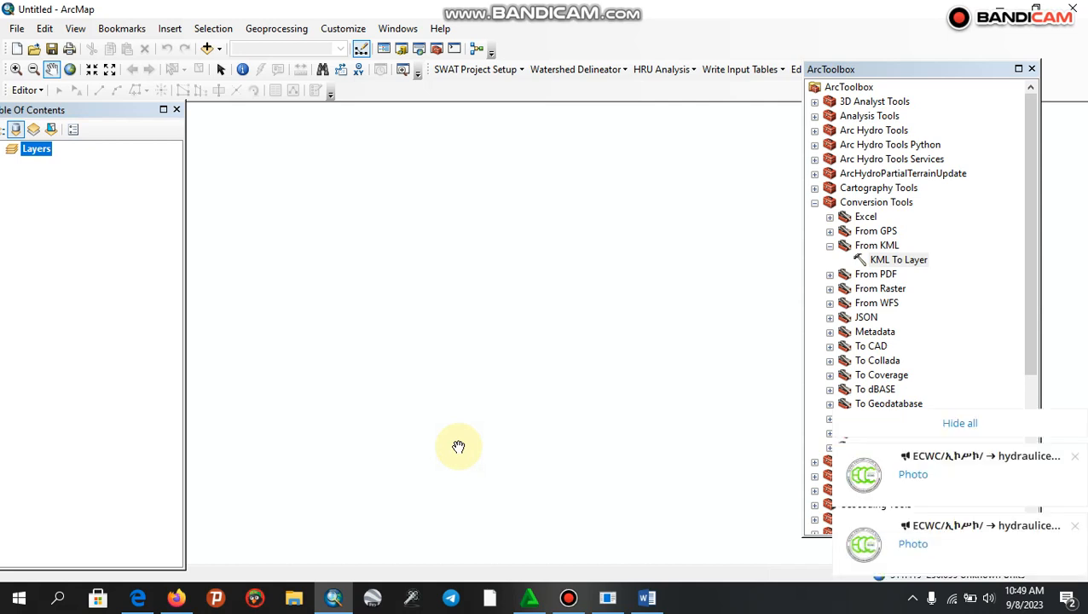
{"action": "left_click", "coordinate": [964, 424]}
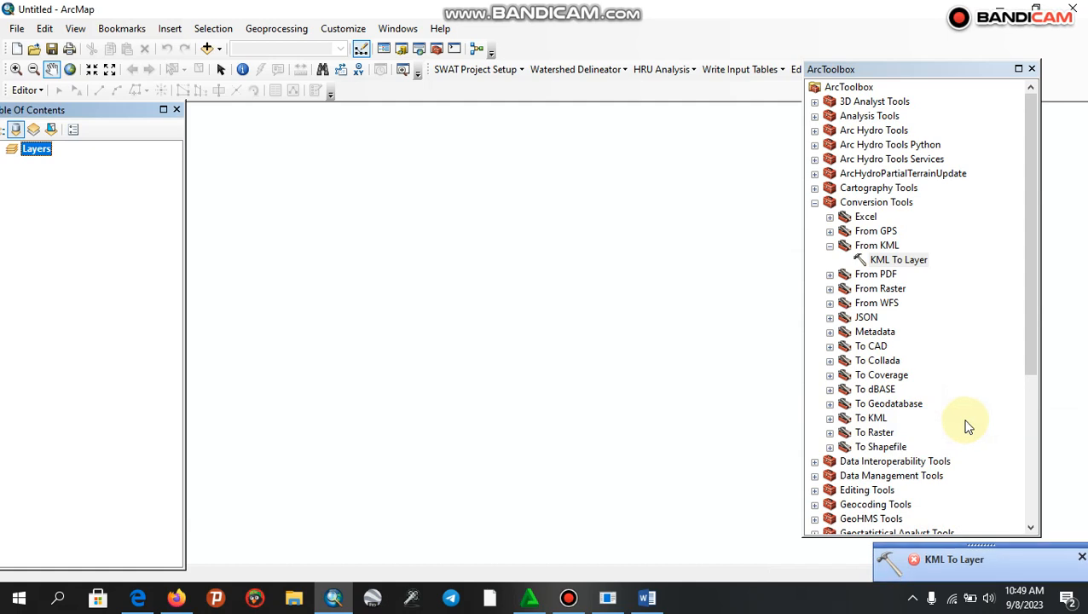
{"action": "left_click", "coordinate": [568, 597]}
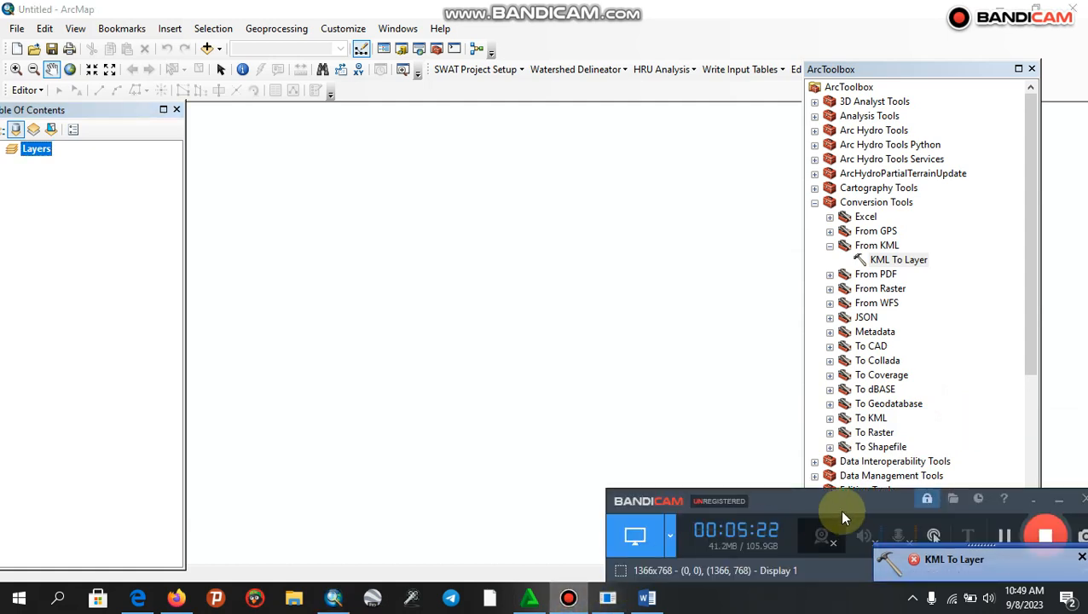
{"action": "left_click", "coordinate": [1006, 534]}
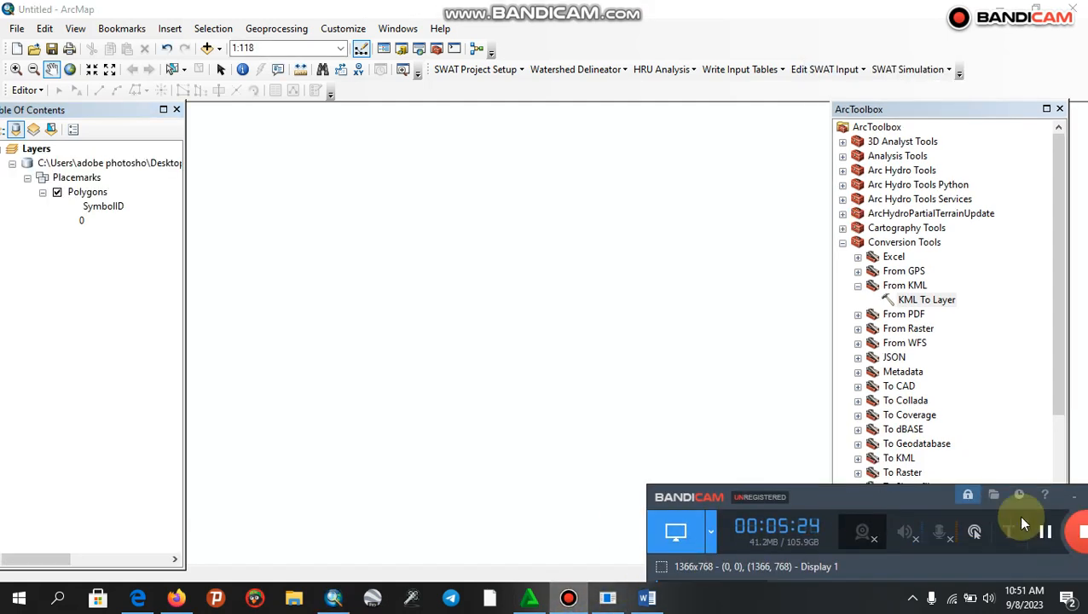
{"action": "left_click", "coordinate": [606, 339]}
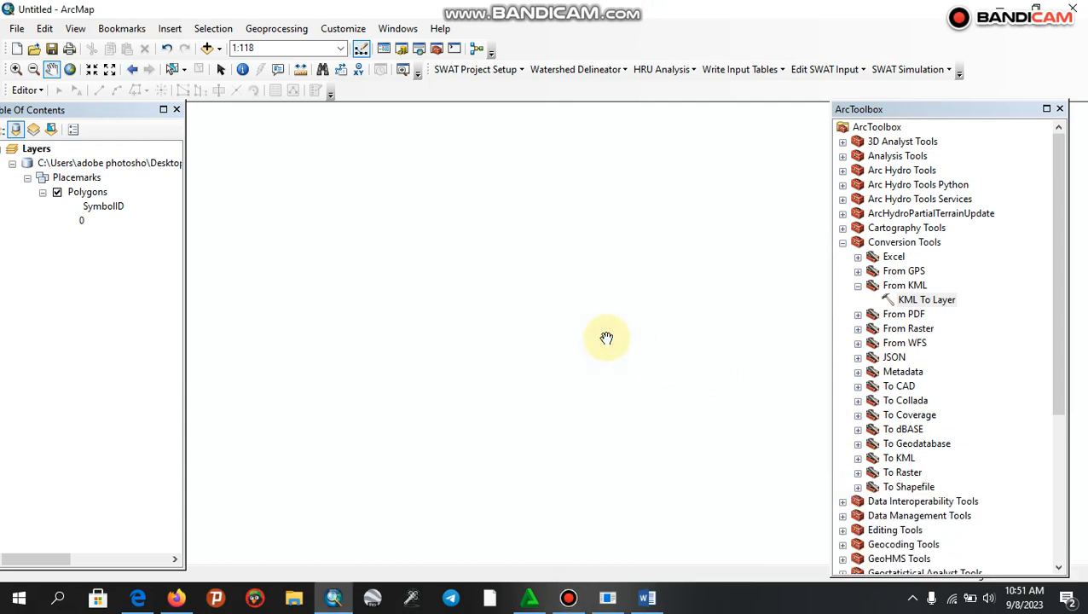
Step: List the table of contents by drawing order and select the Polygons layer
{"action": "left_click", "coordinate": [5, 129]}
{"action": "left_click", "coordinate": [72, 178]}
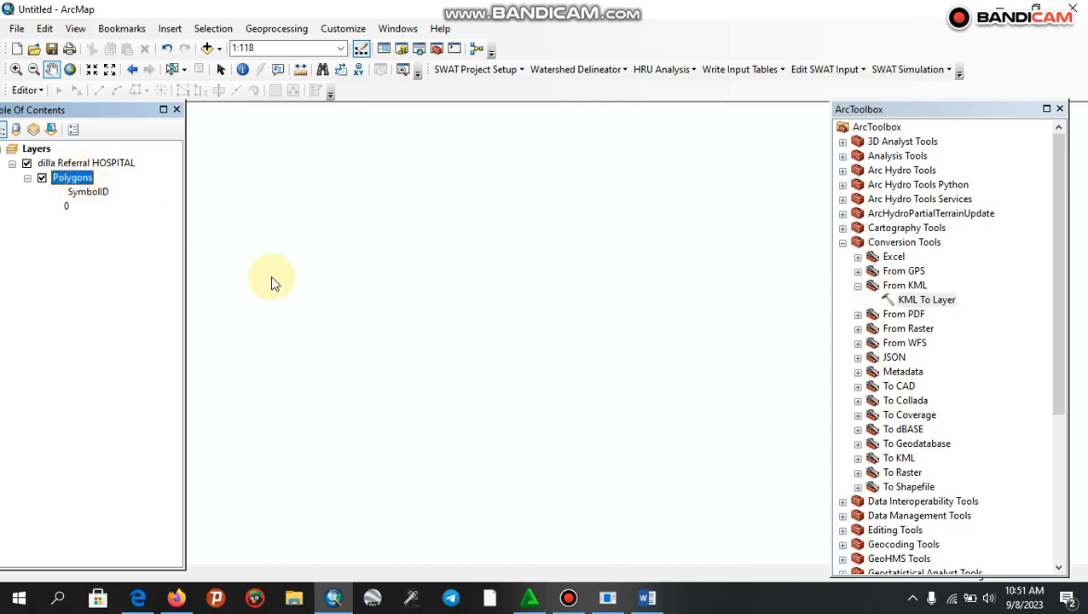
{"action": "right_click", "coordinate": [76, 177]}
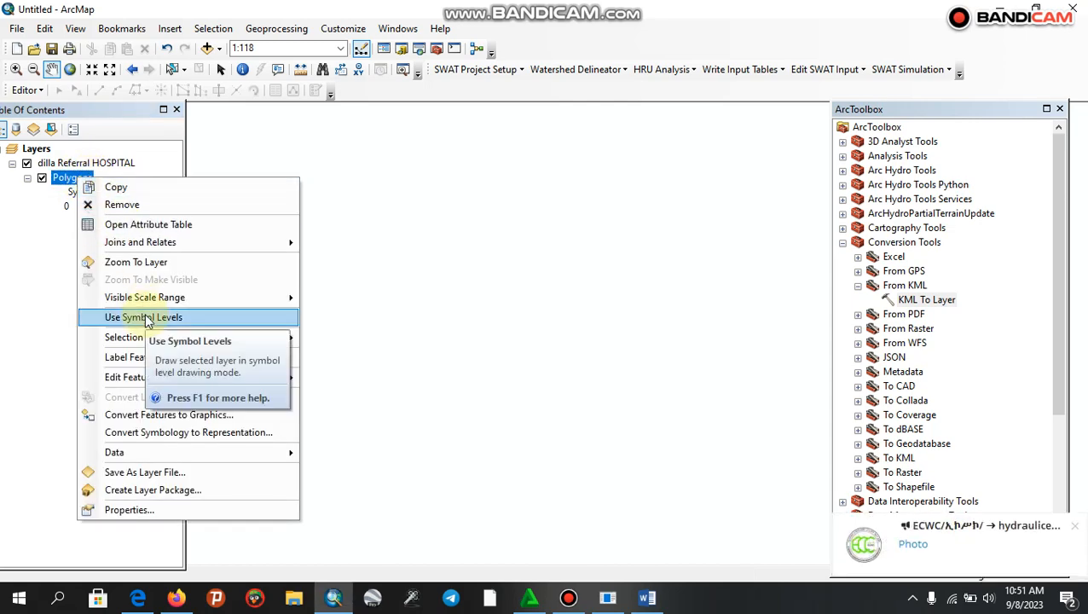
{"action": "left_click", "coordinate": [981, 433]}
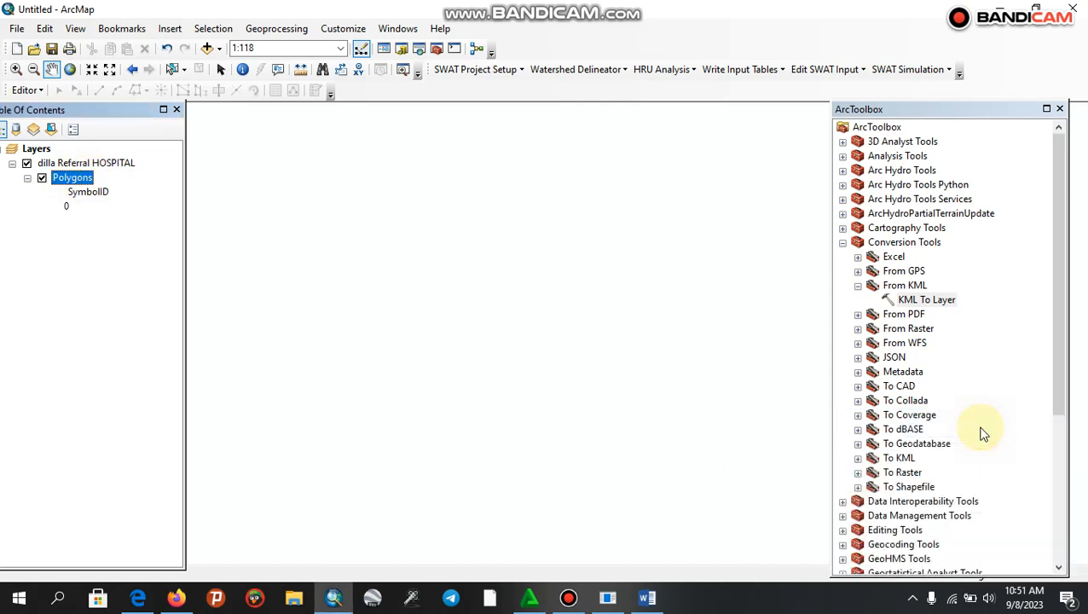
{"action": "left_click", "coordinate": [90, 177]}
{"action": "right_click", "coordinate": [91, 178]}
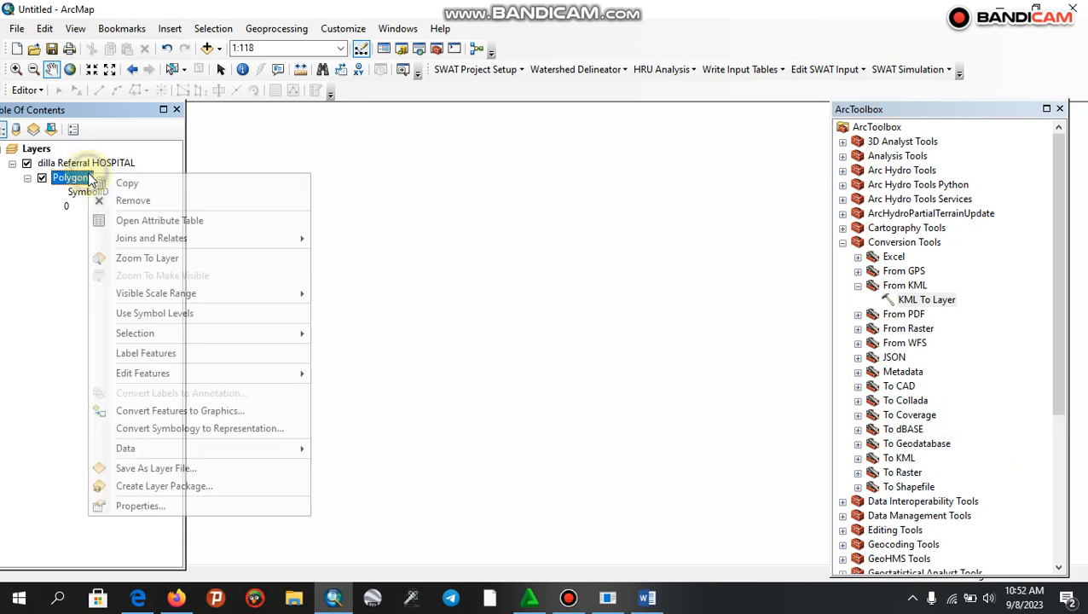
{"action": "left_click", "coordinate": [121, 508]}
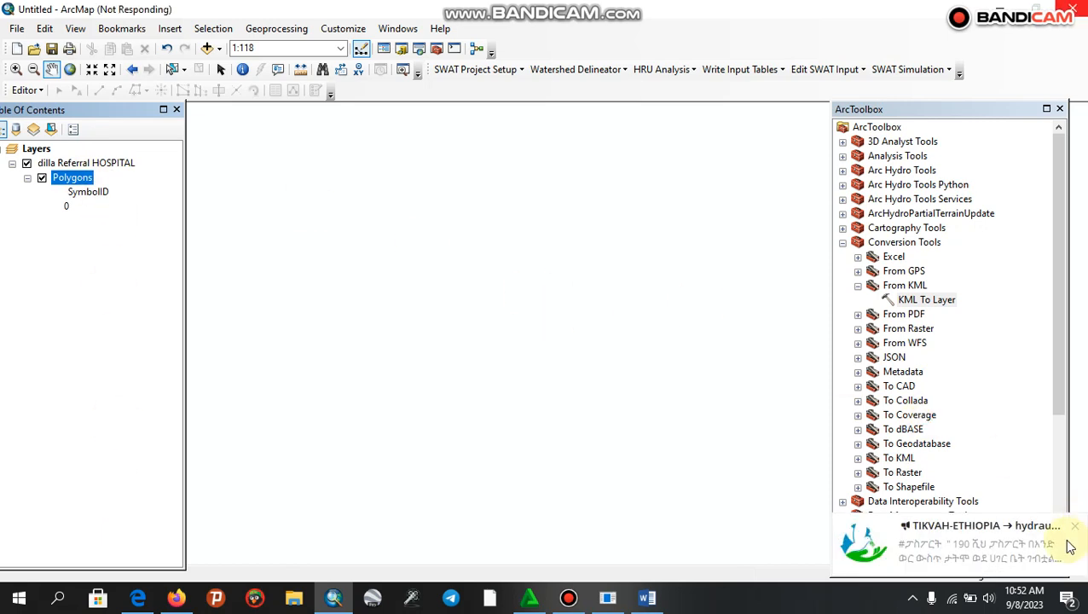
{"action": "left_click", "coordinate": [1076, 526]}
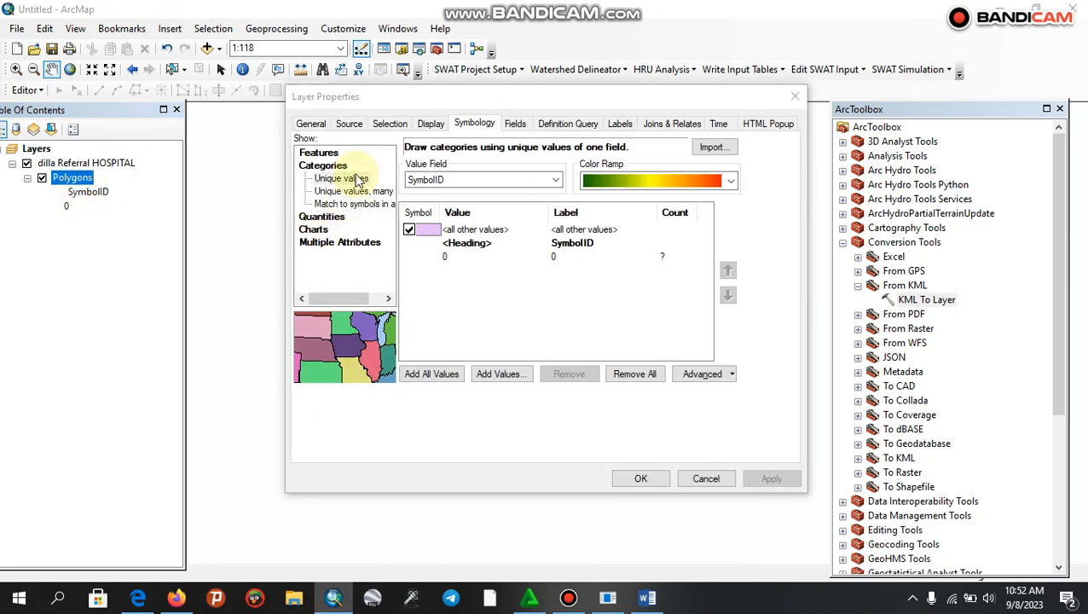
{"action": "left_click", "coordinate": [711, 478]}
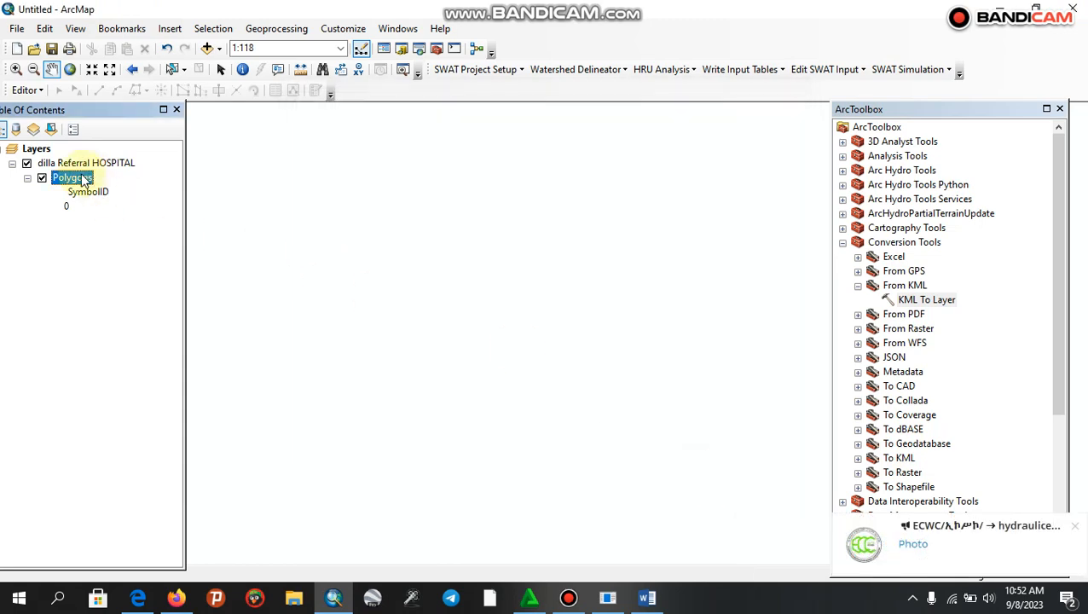
Step: Start exporting the Polygons layer's data, with the "Dilla Referral hospital" folder as the output location
{"action": "right_click", "coordinate": [83, 179]}
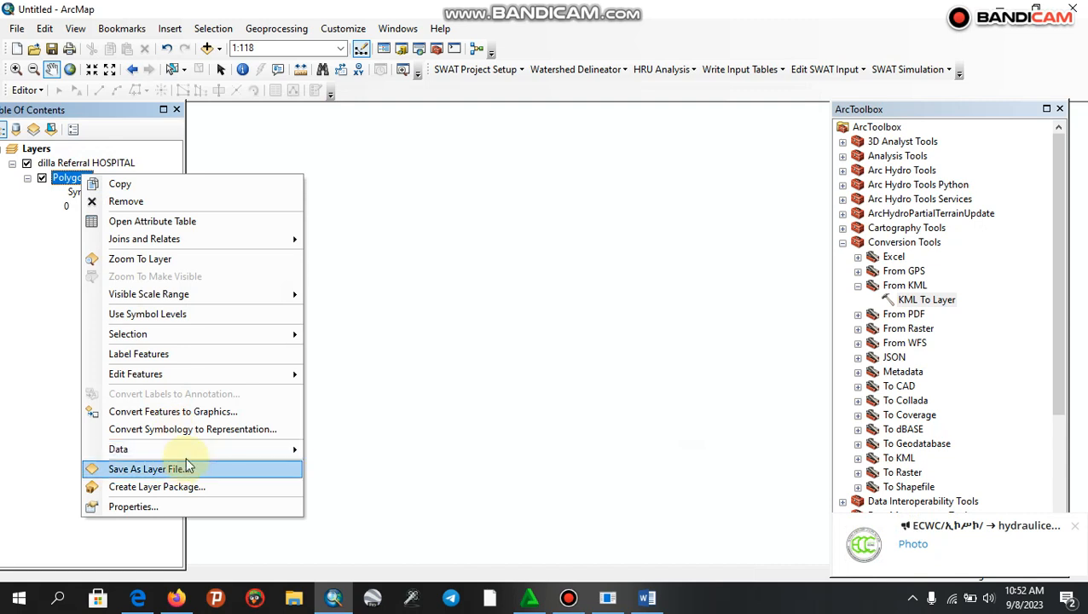
{"action": "mouse_move", "coordinate": [188, 452]}
{"action": "left_click", "coordinate": [344, 466]}
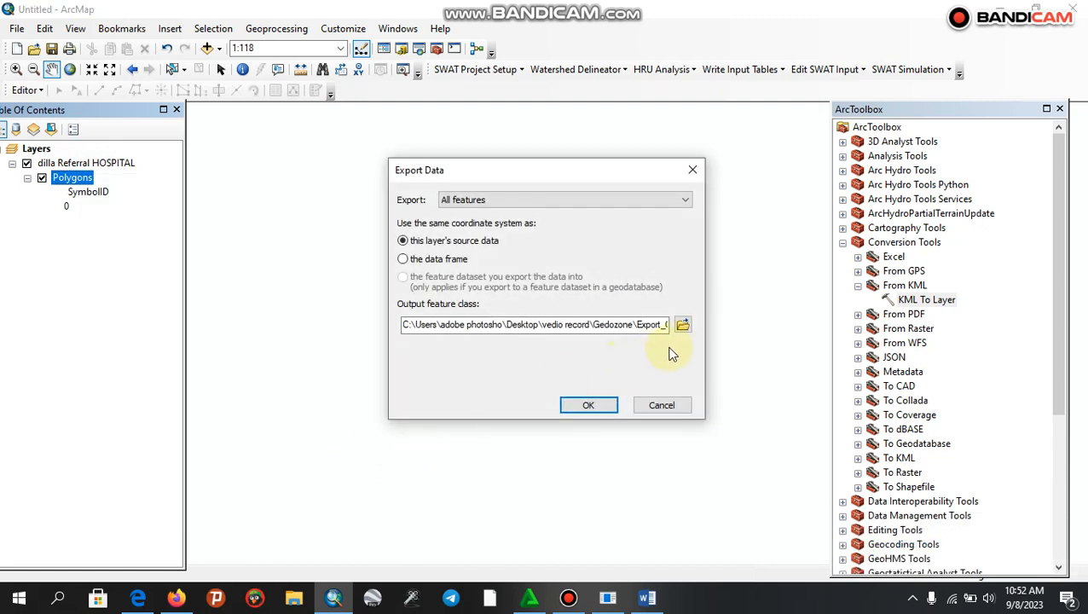
{"action": "left_click", "coordinate": [682, 327]}
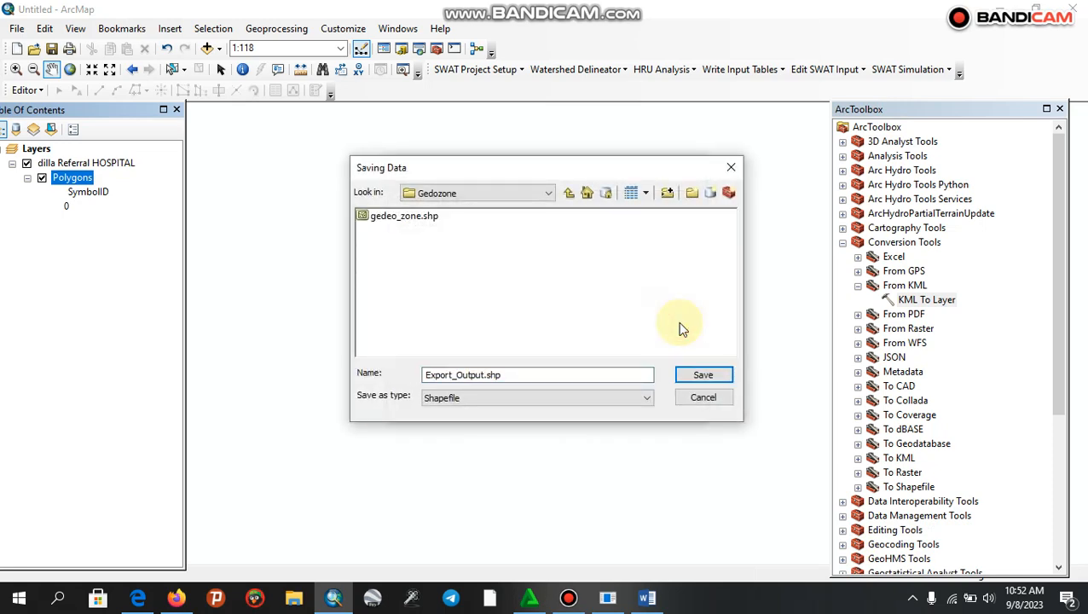
{"action": "left_click", "coordinate": [569, 192]}
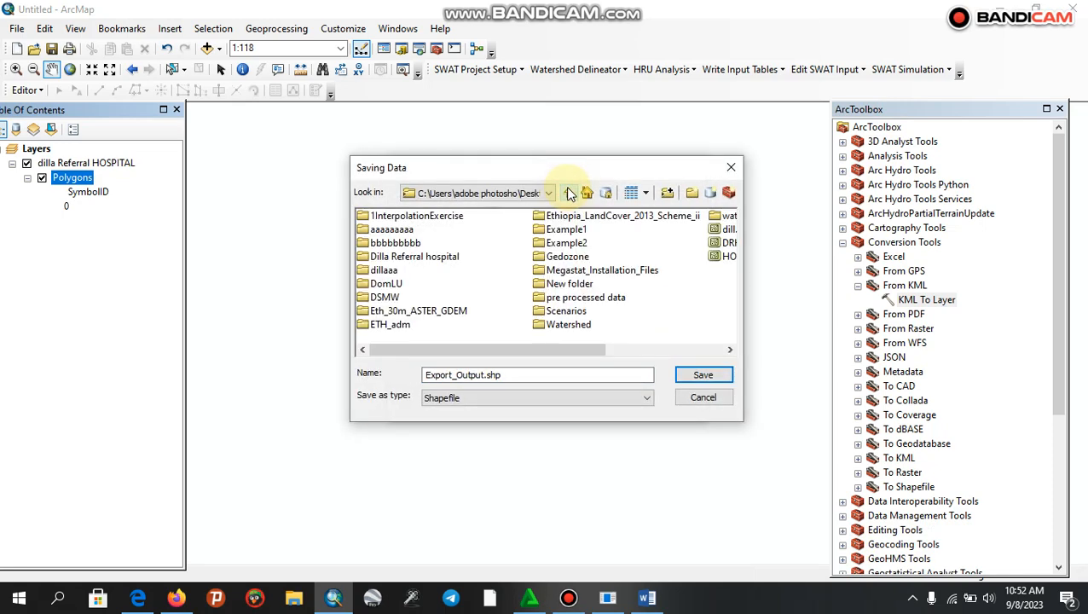
{"action": "double_click", "coordinate": [441, 257]}
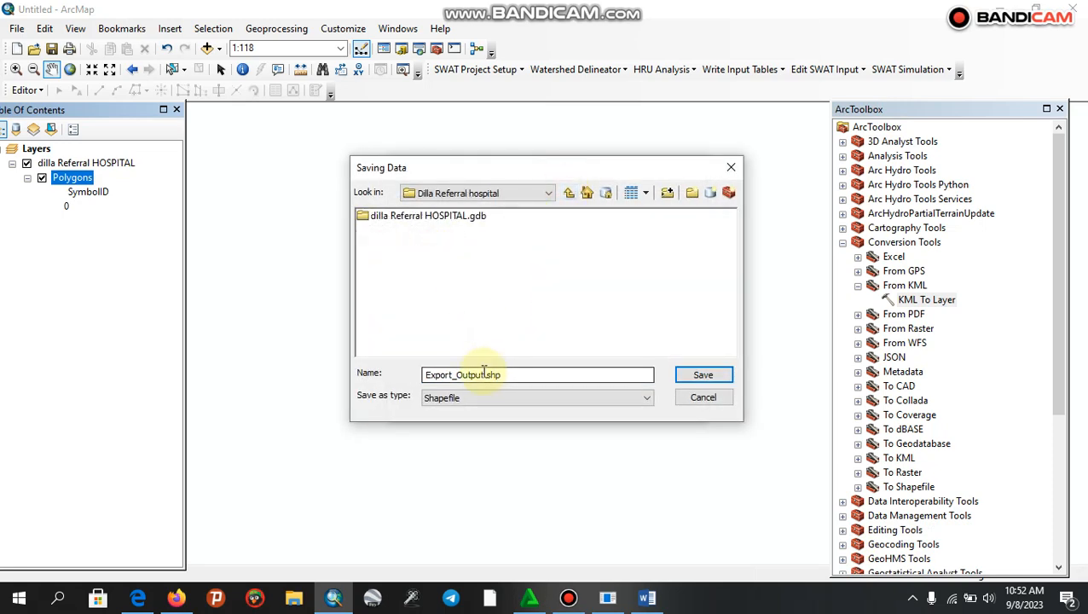
Step: Export all features as a shapefile named "DRH_shp" and add the exported data to the map as a layer
{"action": "left_click_drag", "start_coordinate": [489, 375], "coordinate": [412, 367]}
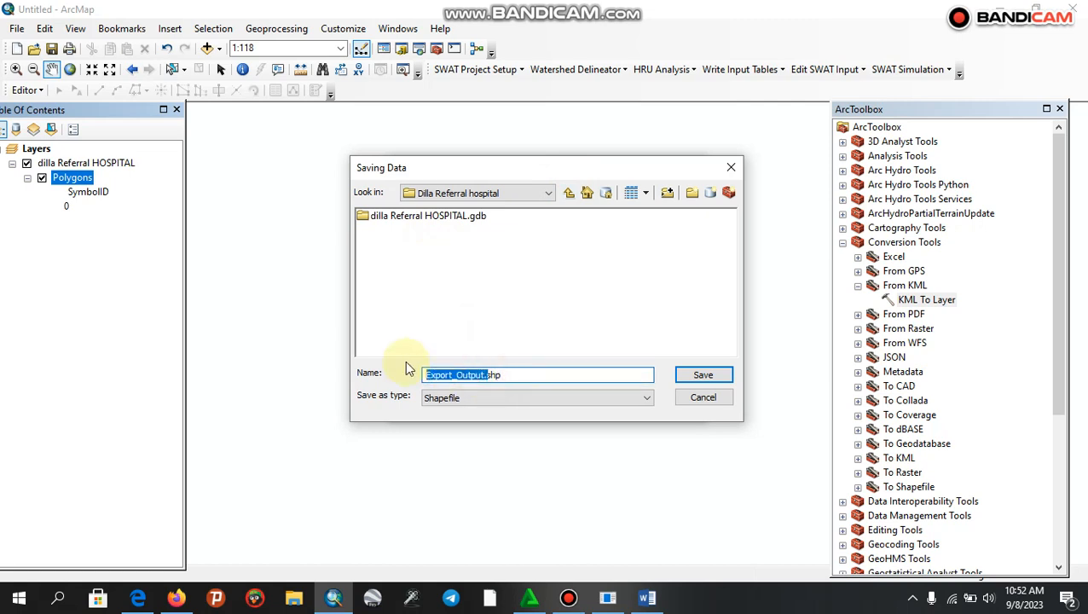
{"action": "type", "text": "DRH"}
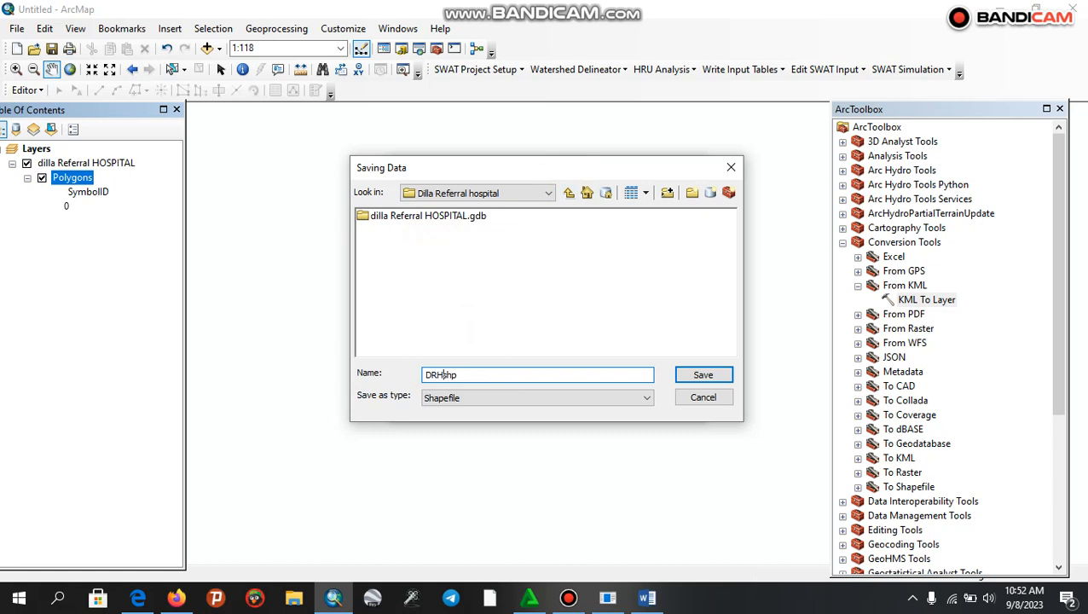
{"action": "left_click", "coordinate": [699, 376]}
{"action": "left_click", "coordinate": [595, 404]}
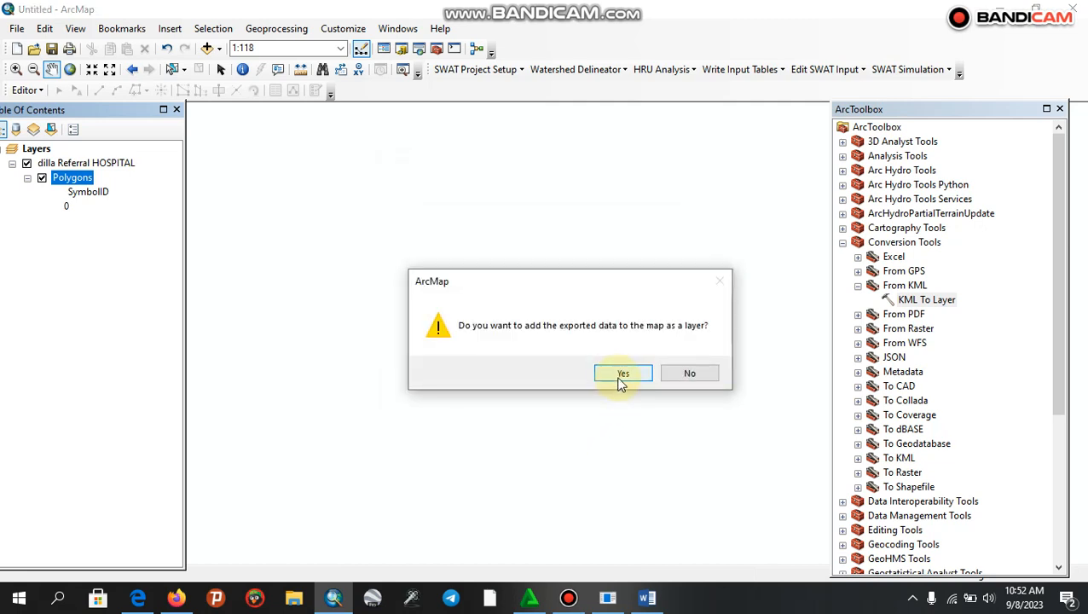
{"action": "left_click", "coordinate": [619, 375]}
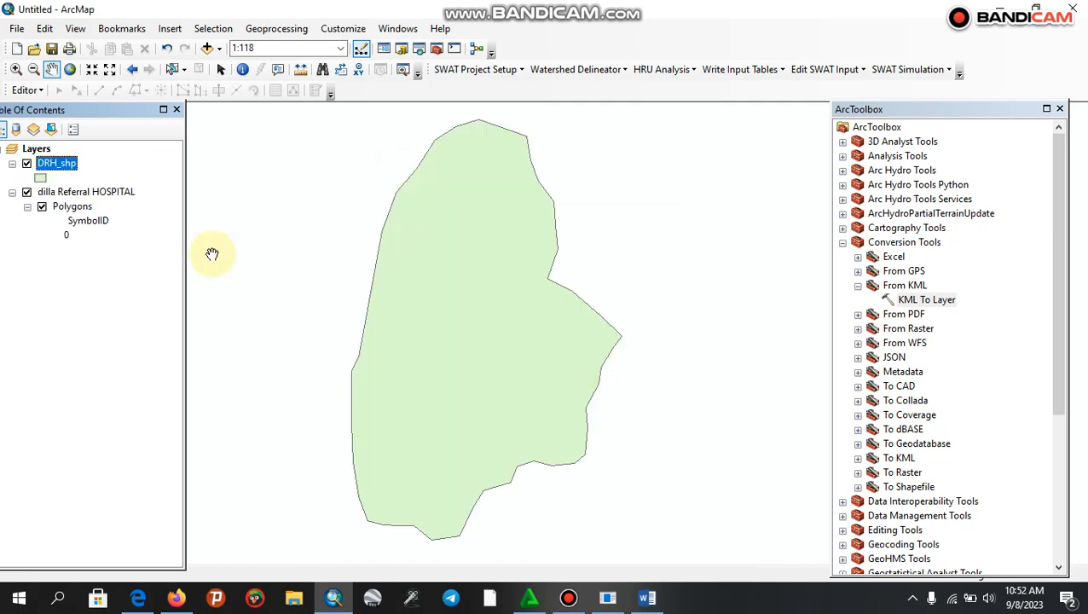
Step: Remove the "dilla Referral HOSPITAL" group layer from the map
{"action": "left_click", "coordinate": [48, 191]}
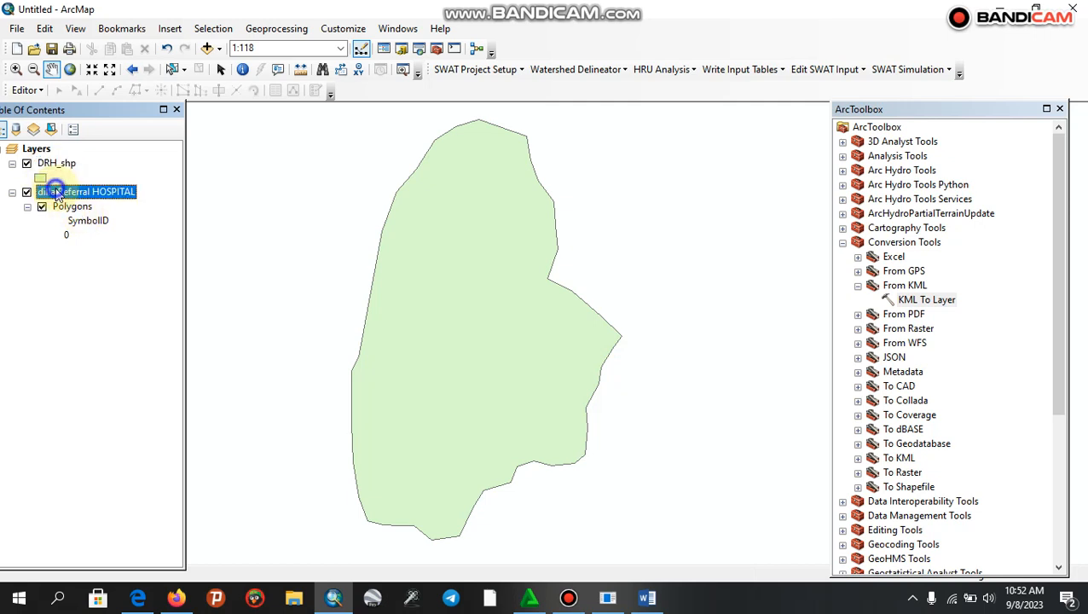
{"action": "right_click", "coordinate": [53, 191]}
{"action": "left_click", "coordinate": [90, 271]}
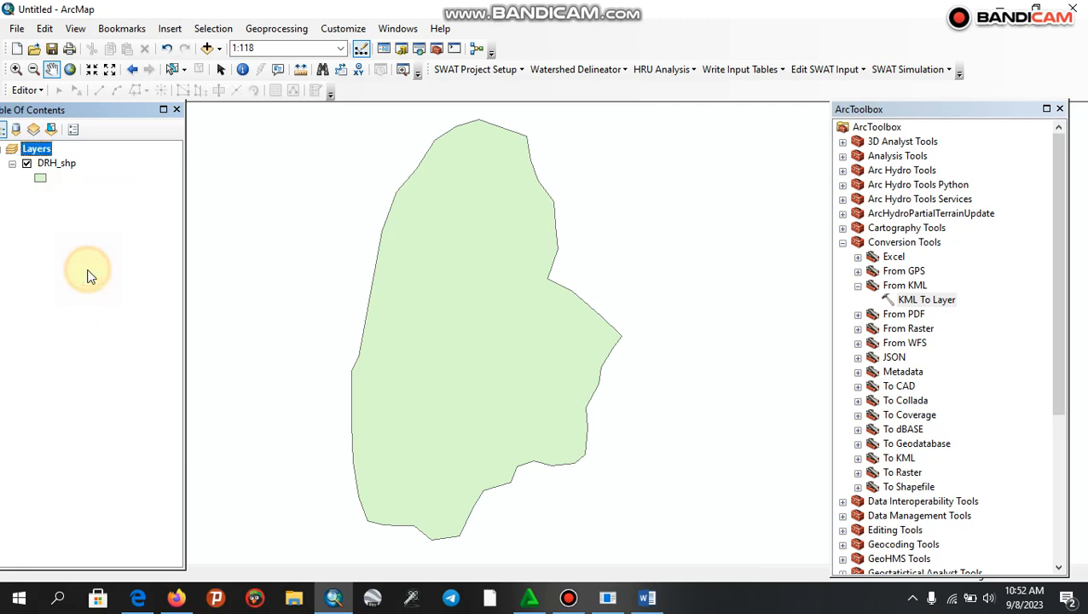
Step: Turn on feature labels for the DRH_shp layer
{"action": "left_click", "coordinate": [49, 163]}
{"action": "right_click", "coordinate": [50, 163]}
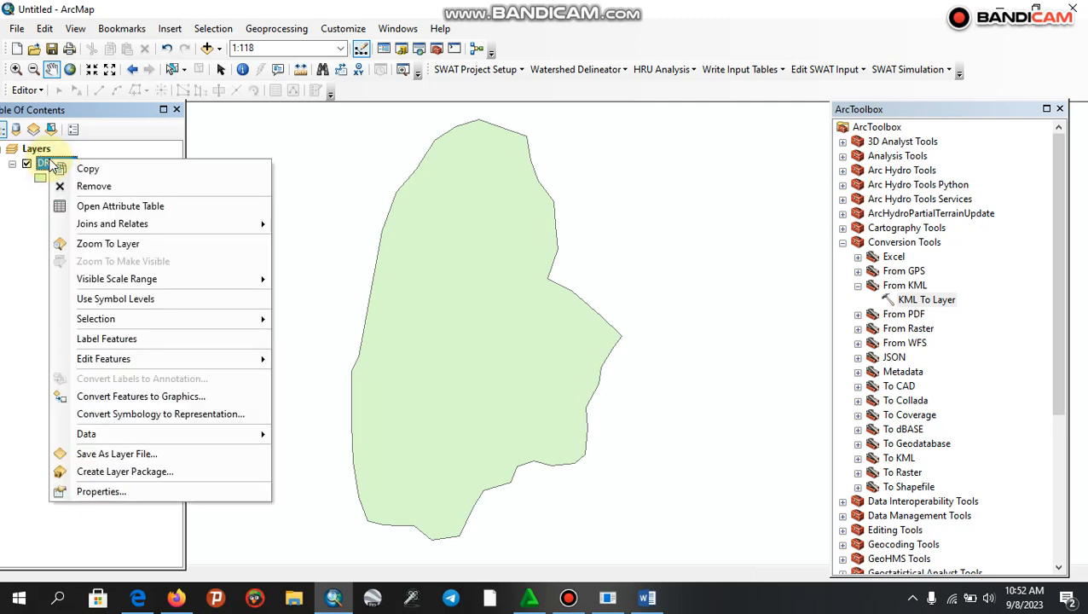
{"action": "left_click", "coordinate": [93, 339]}
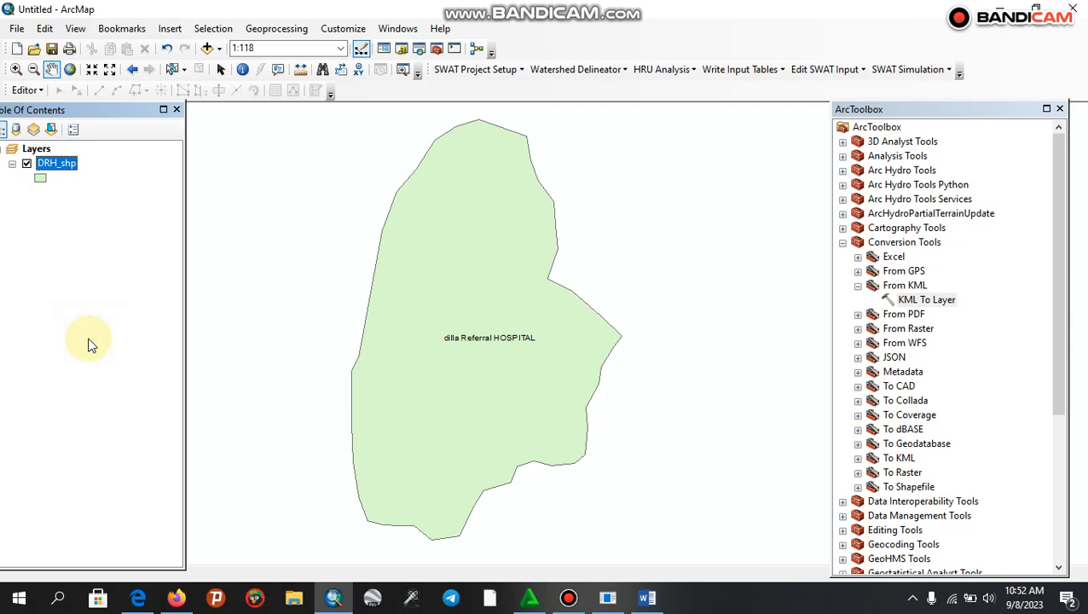
Step: Switch to the layout view and apply the ISO A4 Landscape page template
{"action": "left_click", "coordinate": [75, 32]}
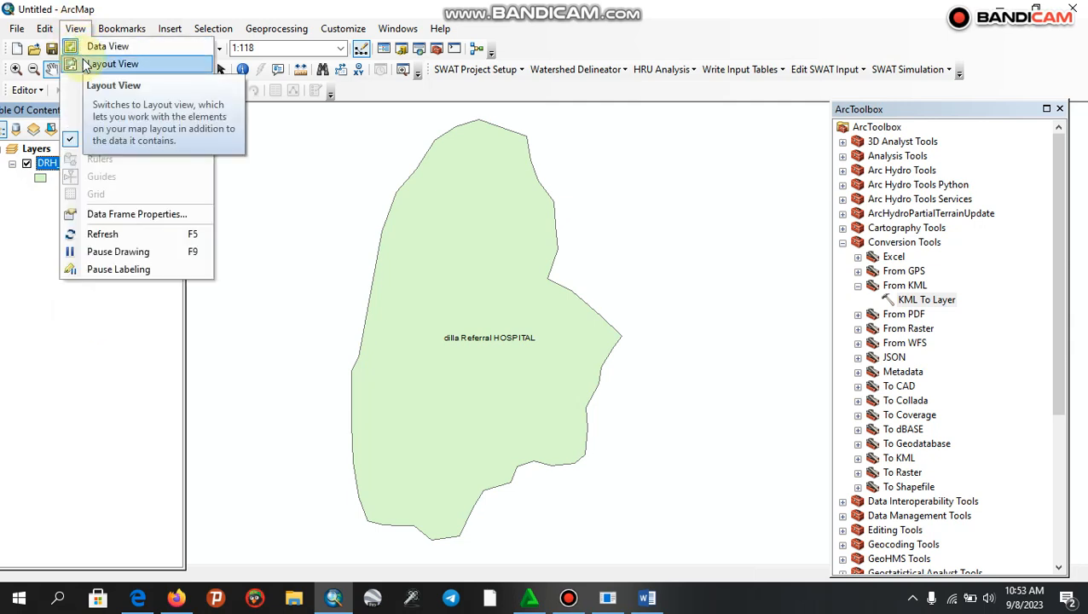
{"action": "left_click", "coordinate": [84, 65]}
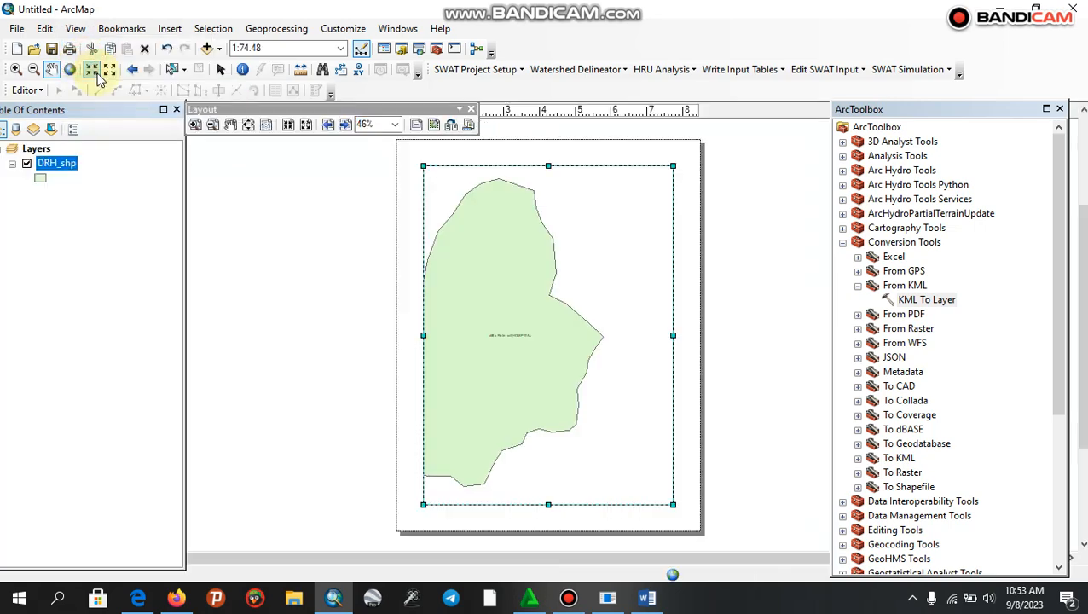
{"action": "left_click", "coordinate": [448, 124]}
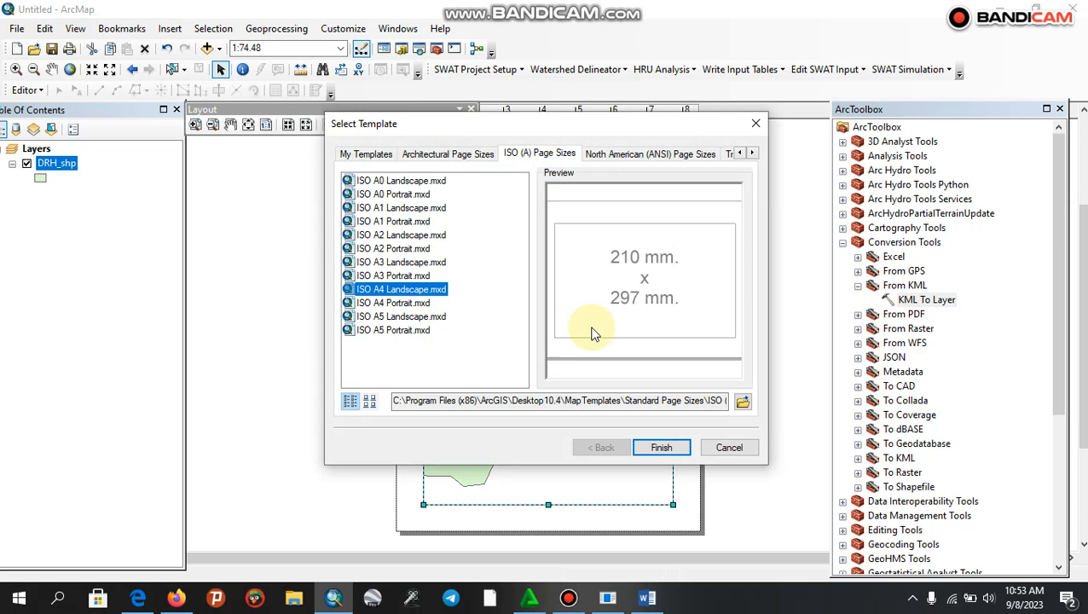
{"action": "left_click", "coordinate": [662, 448]}
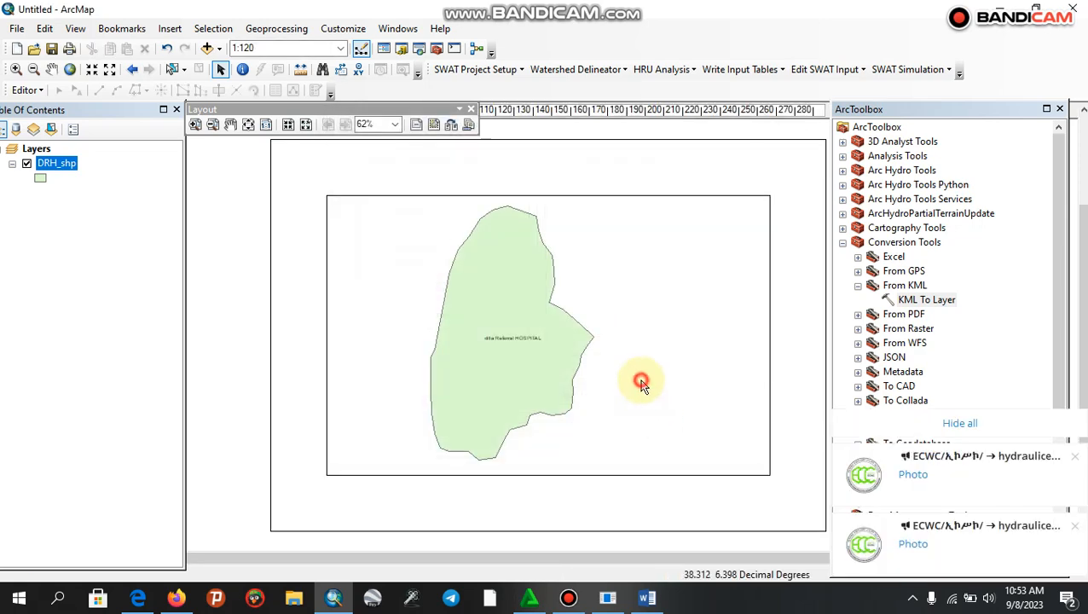
{"action": "left_click", "coordinate": [641, 386]}
{"action": "left_click", "coordinate": [962, 424]}
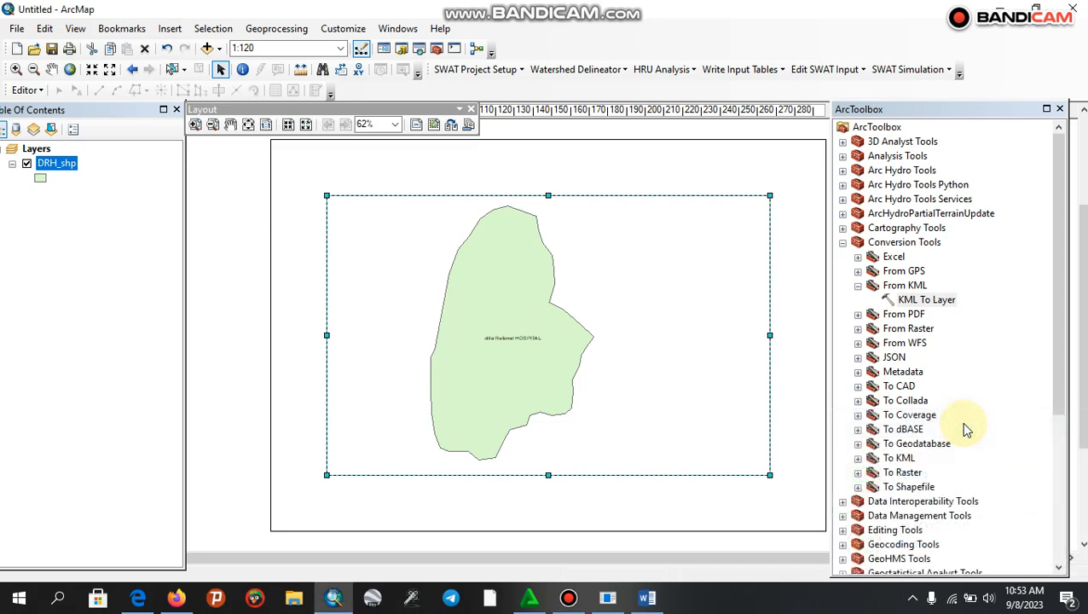
{"action": "left_click", "coordinate": [567, 597]}
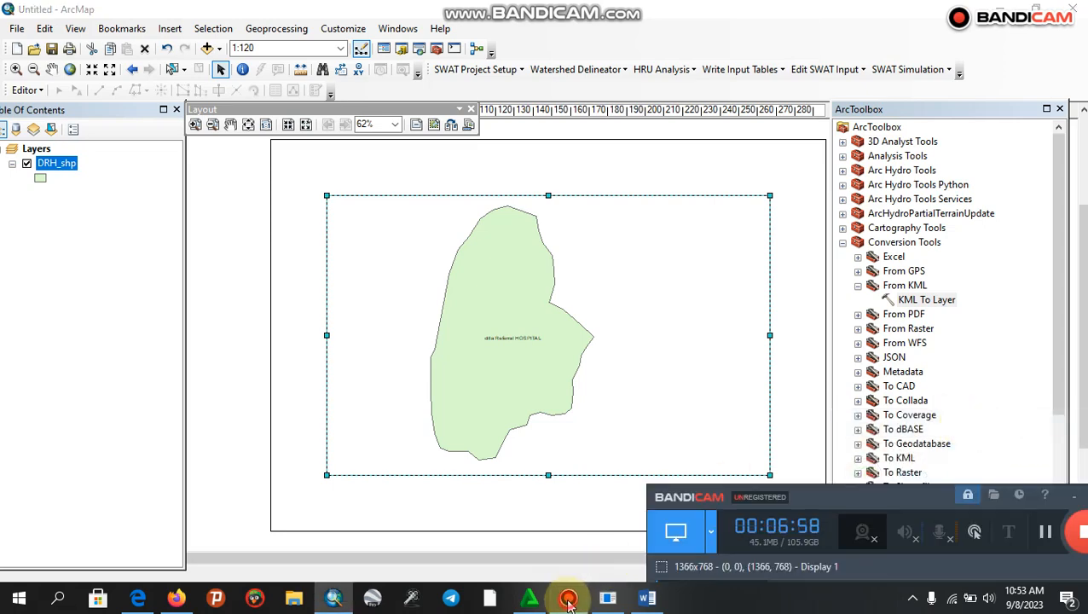
{"action": "left_click", "coordinate": [1045, 532]}
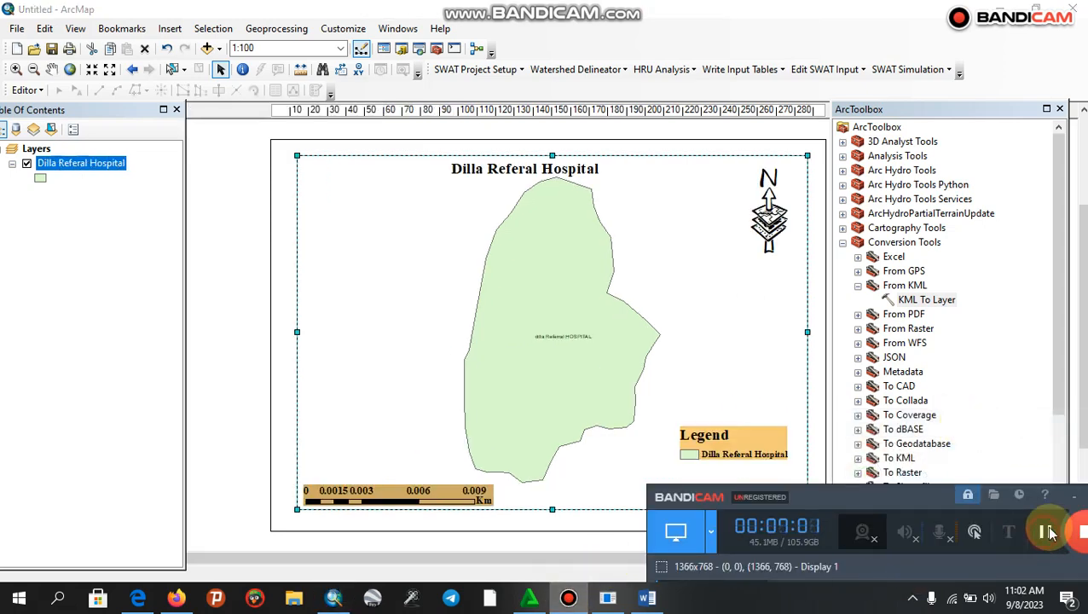
Step: Create a graticule for the layout's data frame with a simple border, stored as a fixed grid that updates with the data frame
{"action": "left_click", "coordinate": [757, 390]}
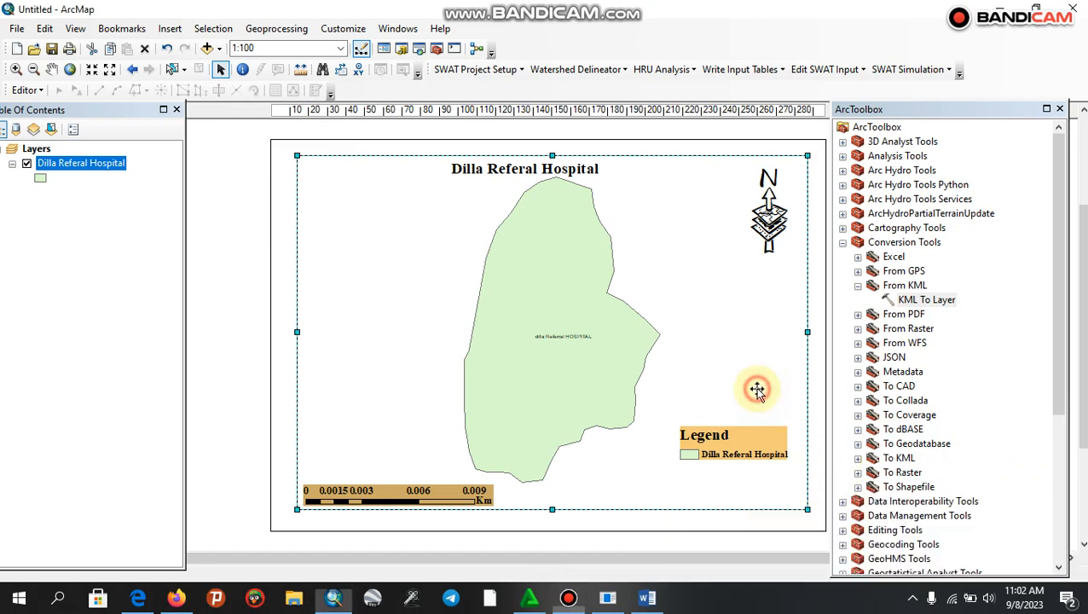
{"action": "right_click", "coordinate": [556, 507]}
{"action": "left_click", "coordinate": [564, 496]}
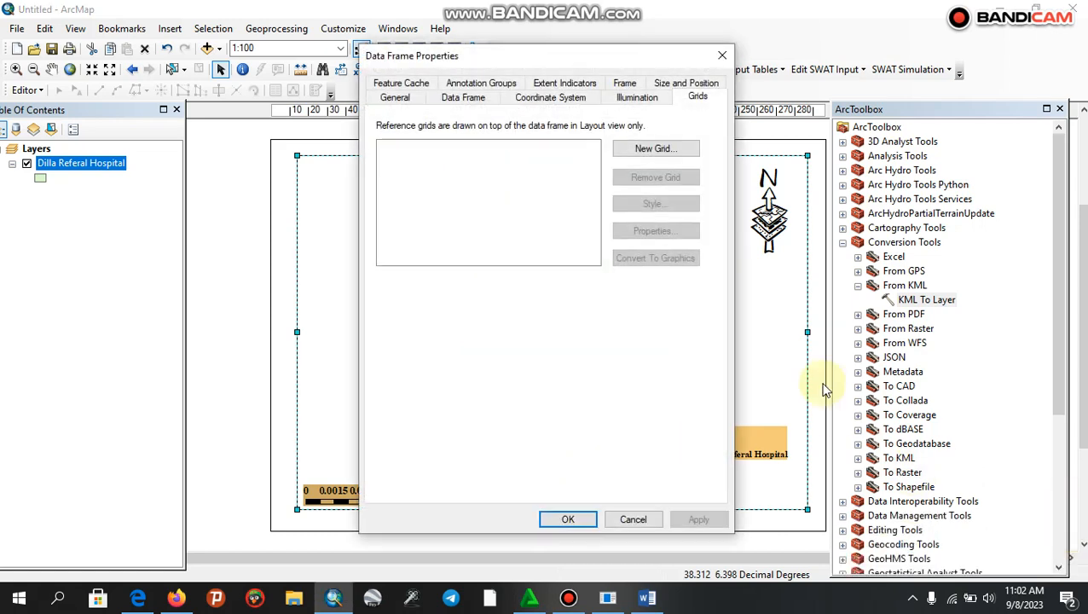
{"action": "left_click", "coordinate": [662, 150]}
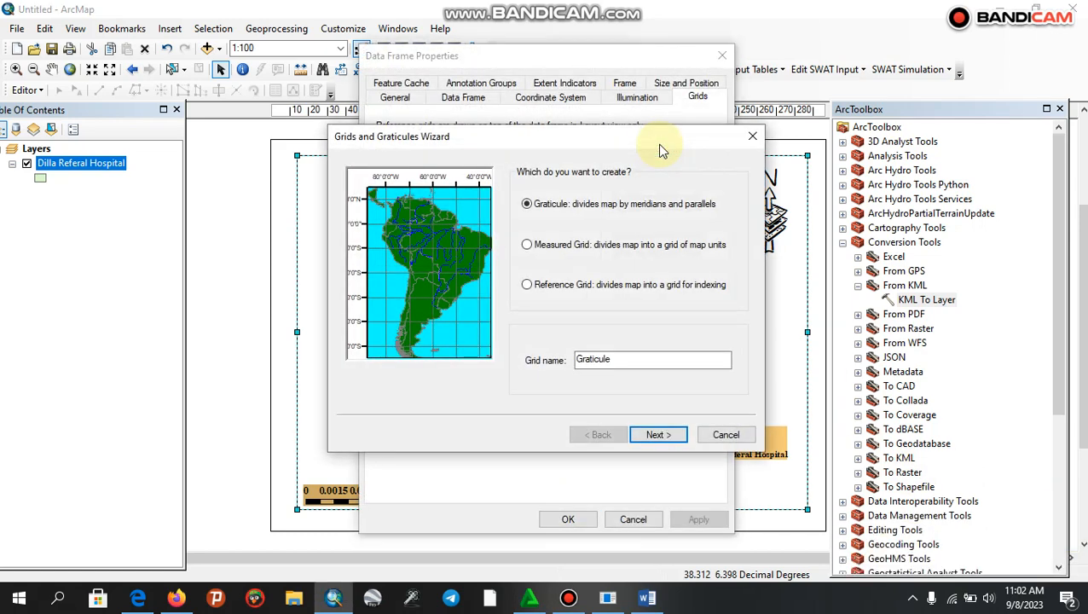
{"action": "left_click", "coordinate": [659, 436]}
{"action": "left_click", "coordinate": [658, 436]}
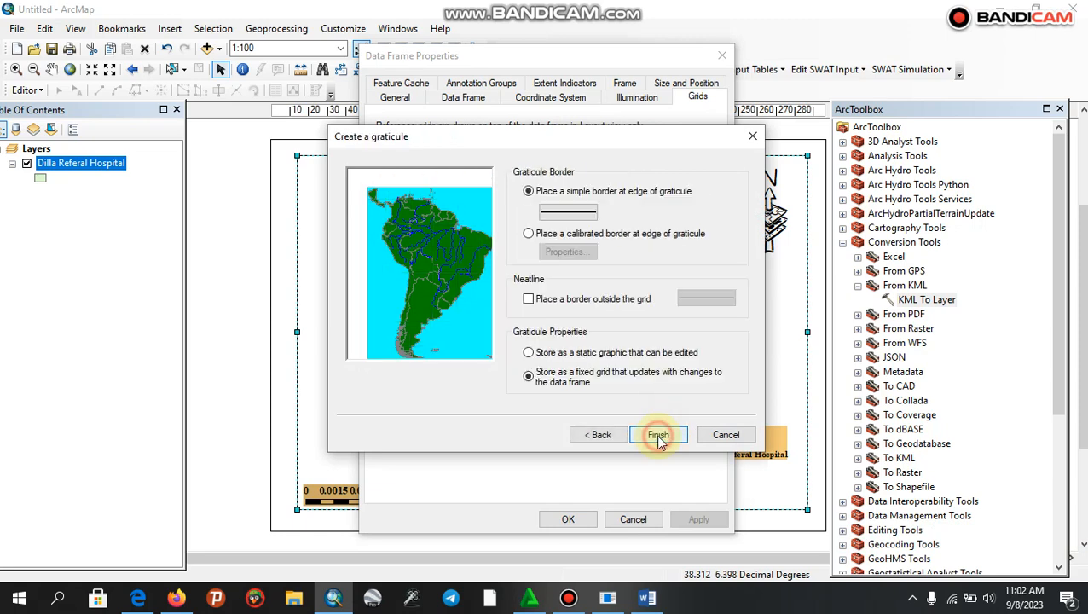
{"action": "left_click", "coordinate": [658, 436]}
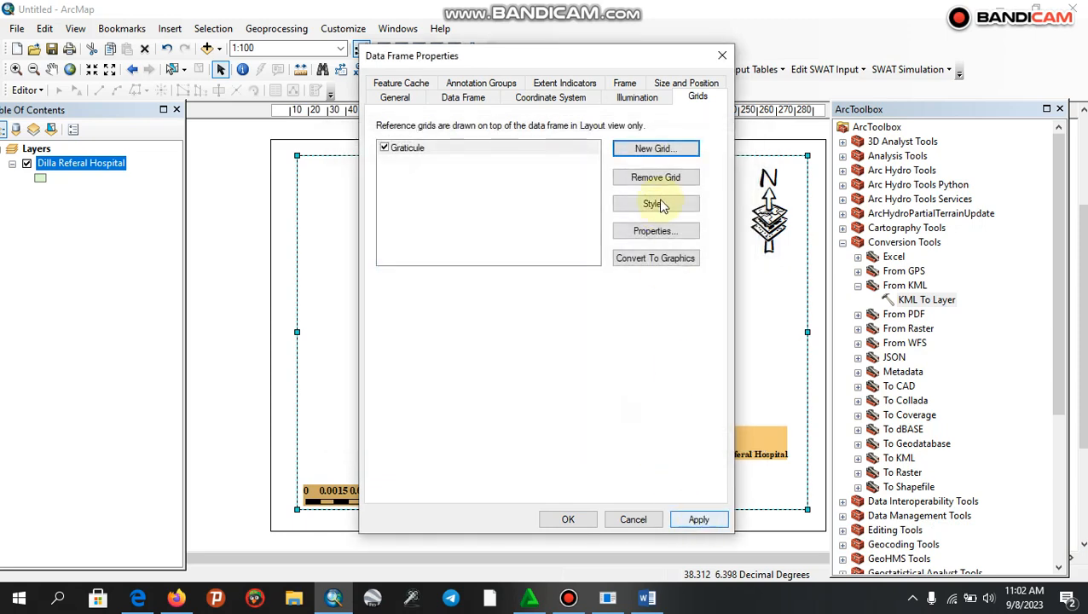
Step: Set the graticule's X and Y axis intervals to 0.2 seconds each and apply them to the data frame
{"action": "left_click", "coordinate": [653, 230]}
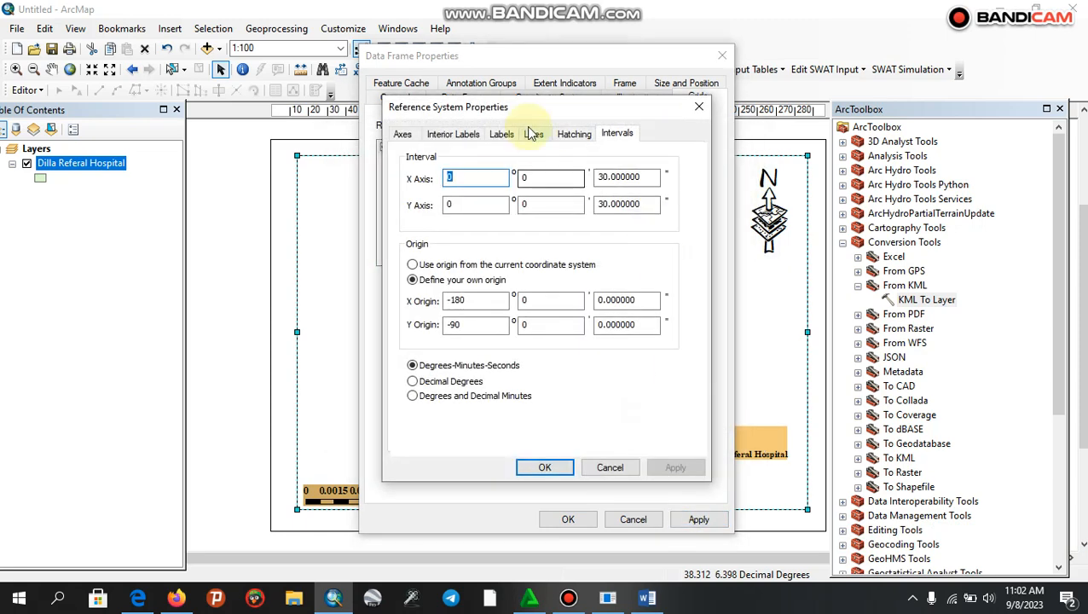
{"action": "left_click_drag", "start_coordinate": [608, 178], "coordinate": [600, 177]}
{"action": "type", "text": "0"}
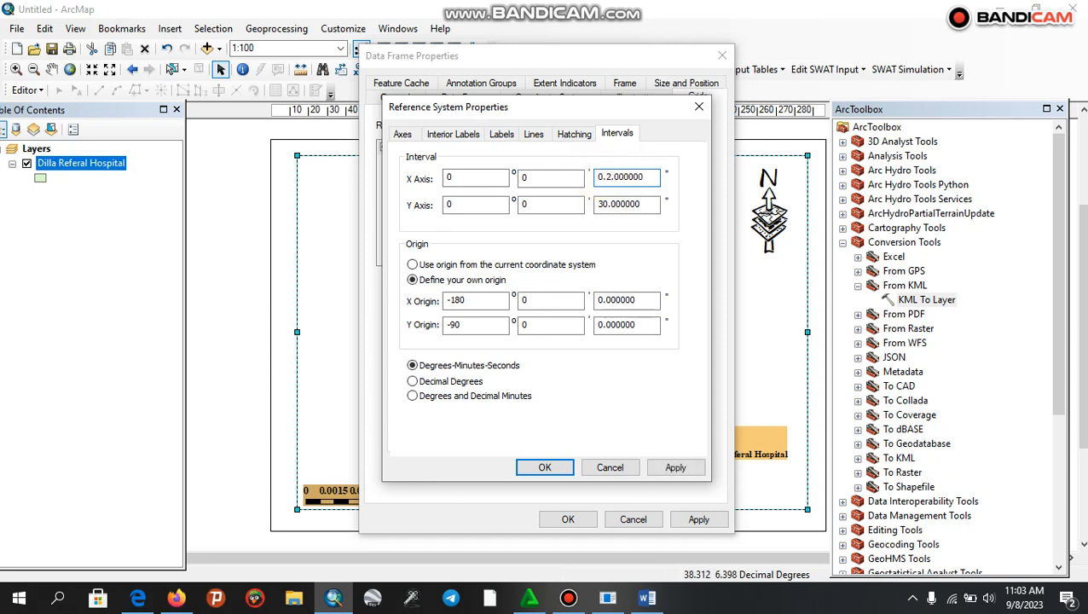
{"action": "left_click_drag", "start_coordinate": [609, 204], "coordinate": [599, 204]}
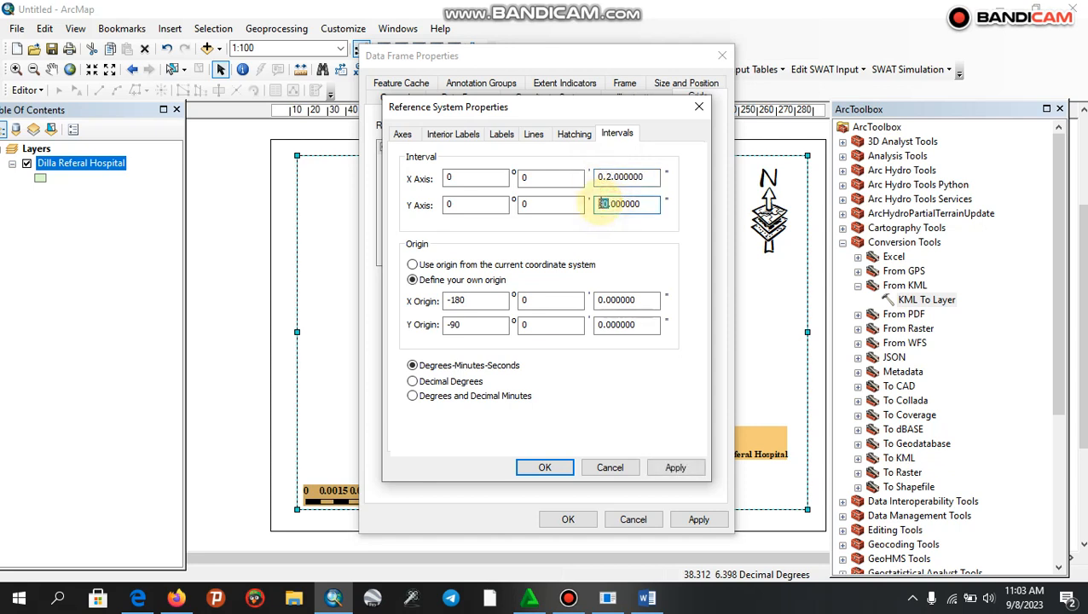
{"action": "type", "text": "0"}
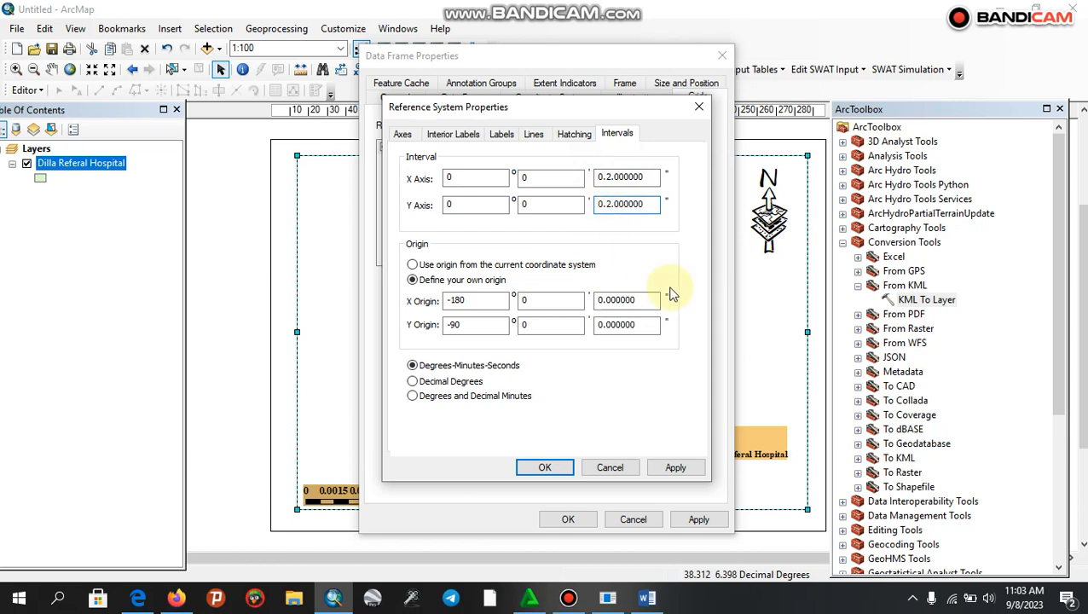
{"action": "left_click", "coordinate": [674, 469]}
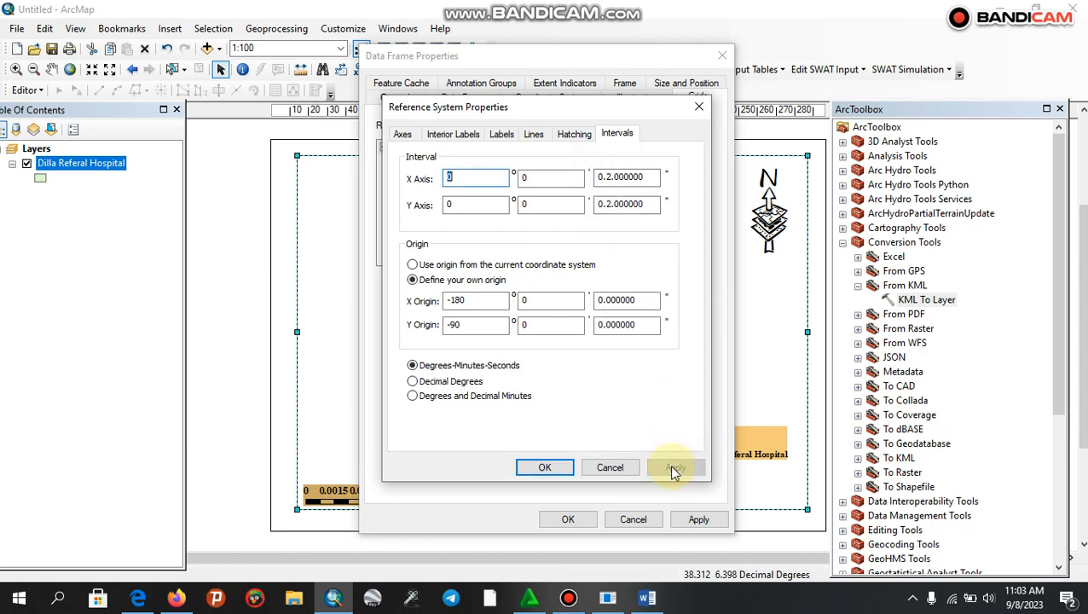
{"action": "left_click", "coordinate": [546, 467]}
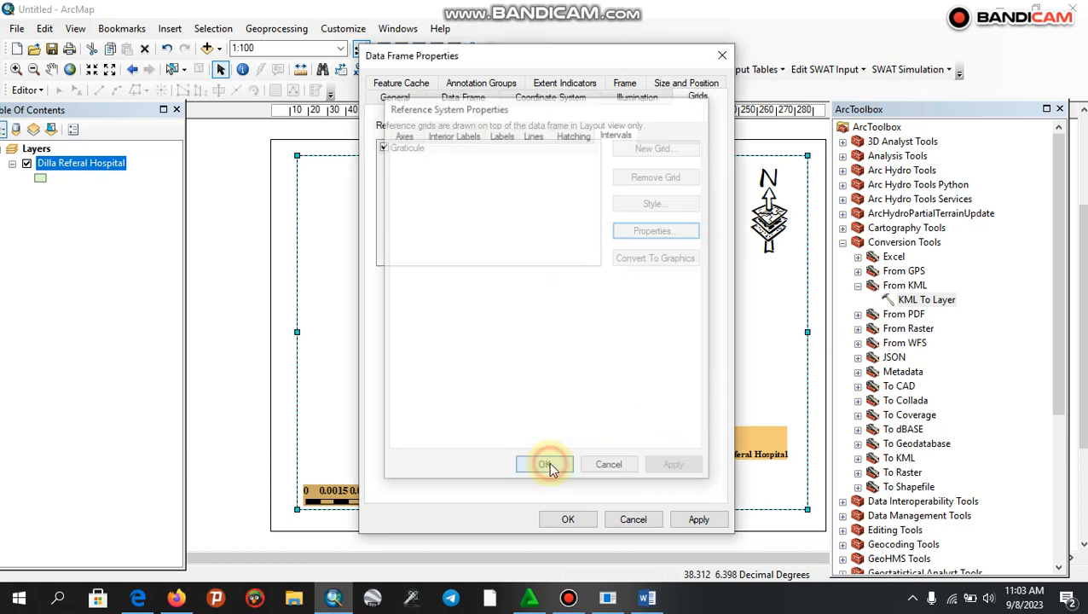
{"action": "left_click", "coordinate": [697, 519]}
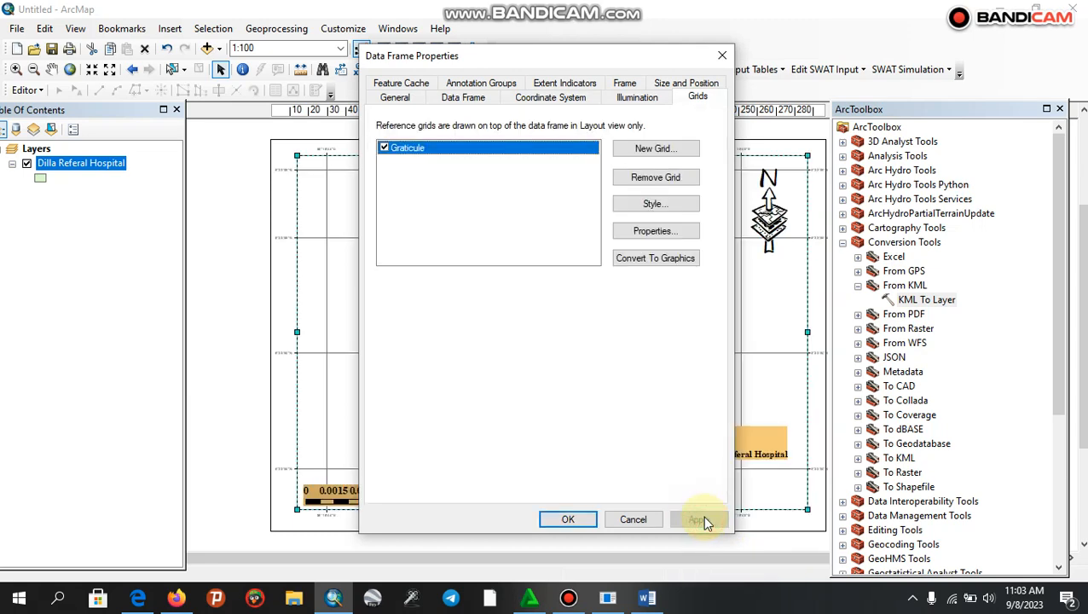
Step: Set the graticule's line display to "Do not show lines or ticks"
{"action": "left_click", "coordinate": [654, 231]}
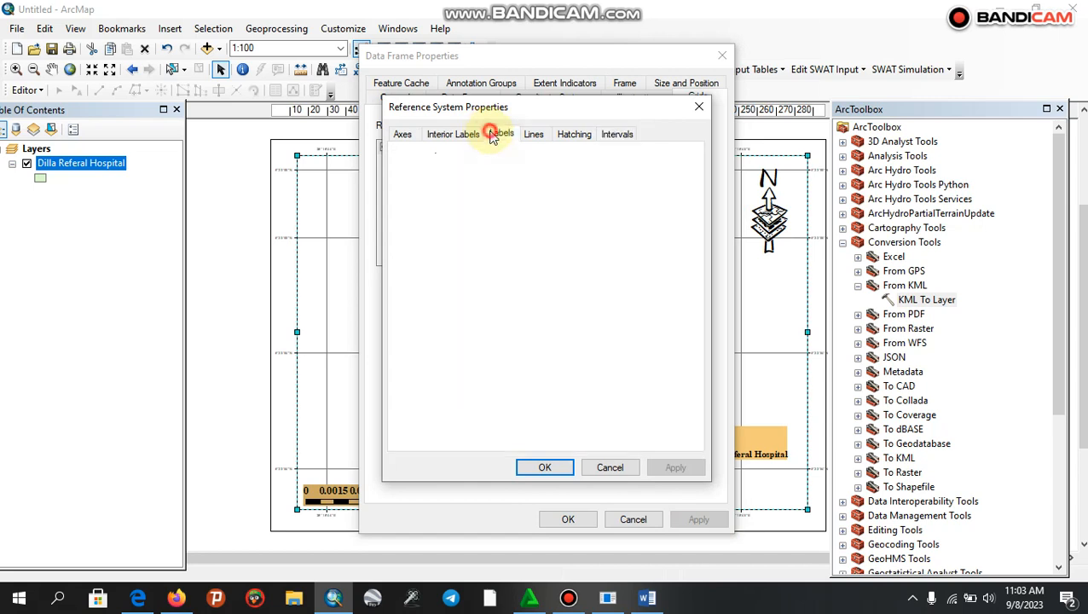
{"action": "left_click", "coordinate": [495, 136]}
{"action": "left_click", "coordinate": [620, 137]}
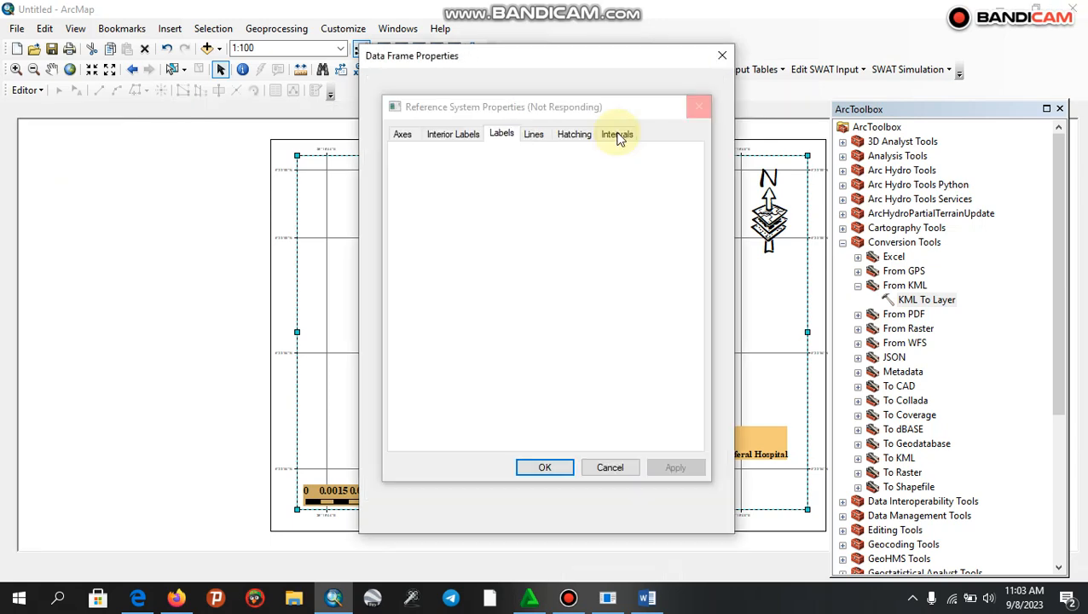
{"action": "left_click", "coordinate": [536, 136]}
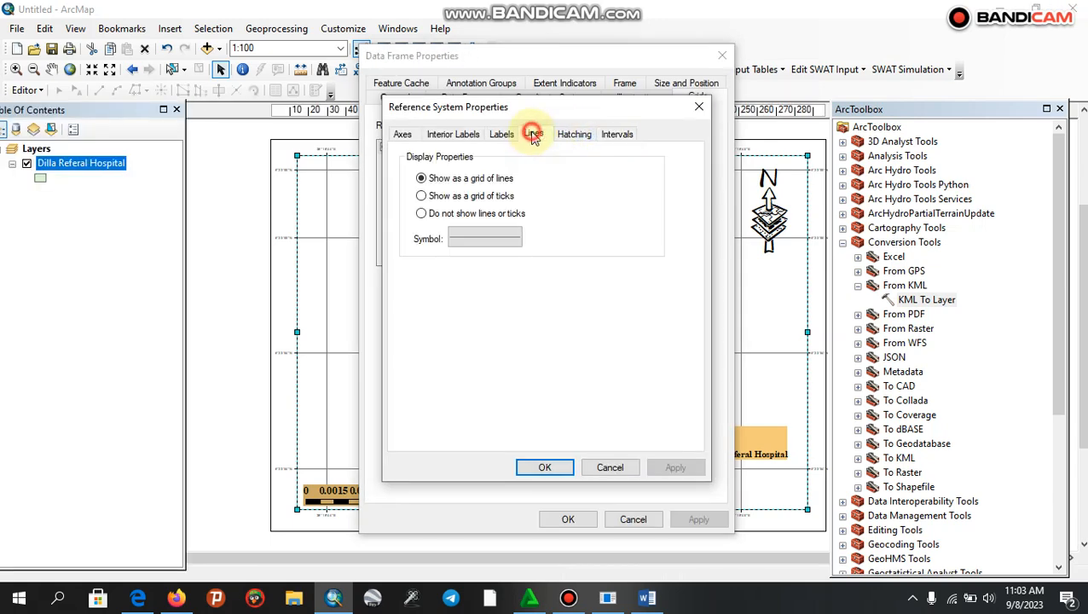
{"action": "left_click", "coordinate": [421, 215]}
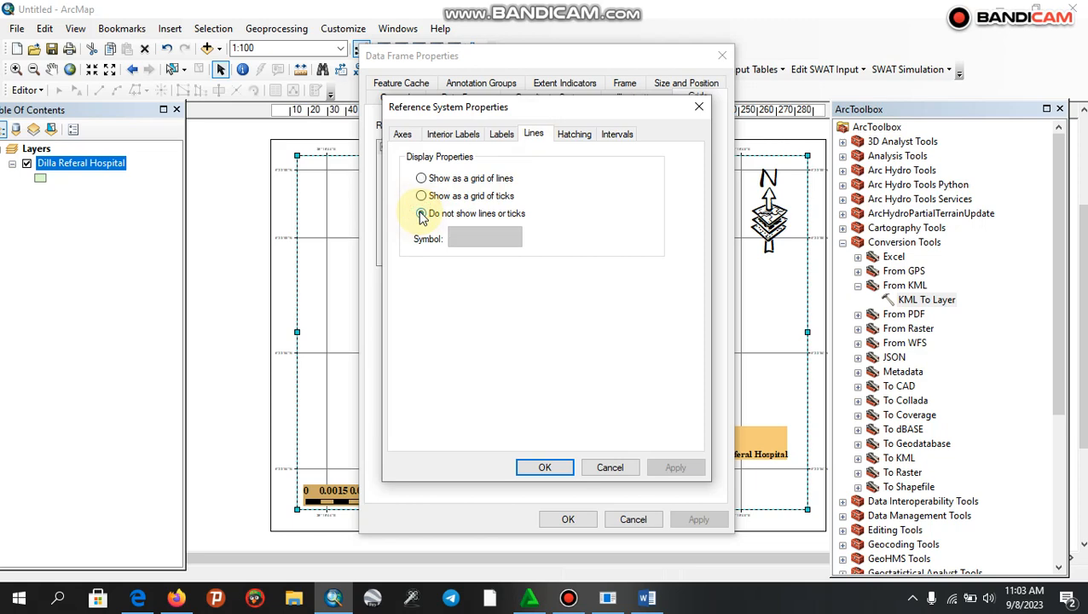
{"action": "left_click", "coordinate": [546, 471]}
Step: Format the graticule labels as bold Times New Roman at size 14
{"action": "left_click", "coordinate": [649, 233]}
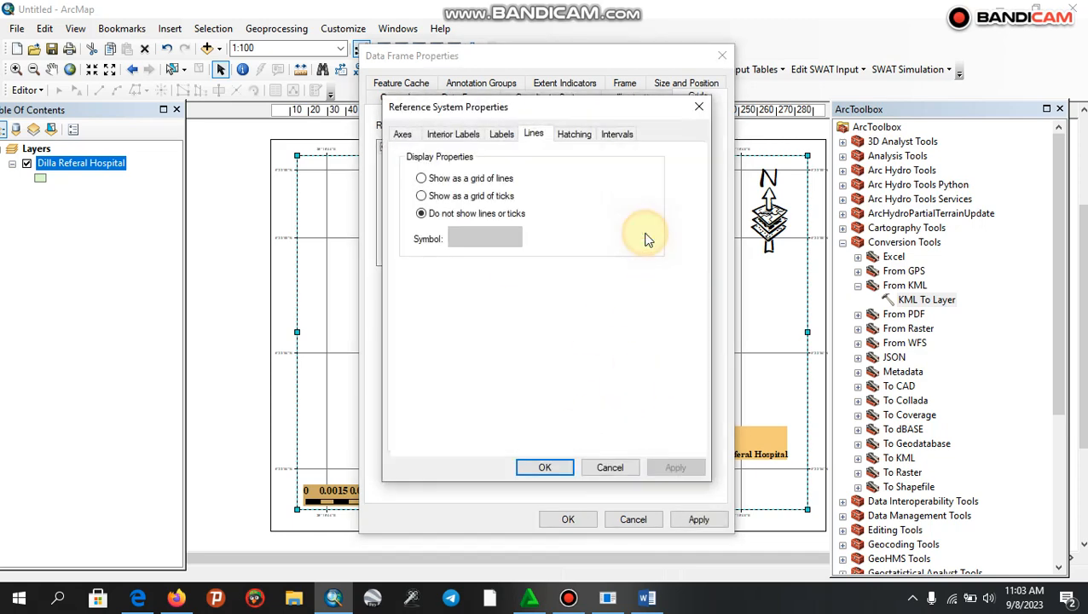
{"action": "left_click", "coordinate": [500, 136]}
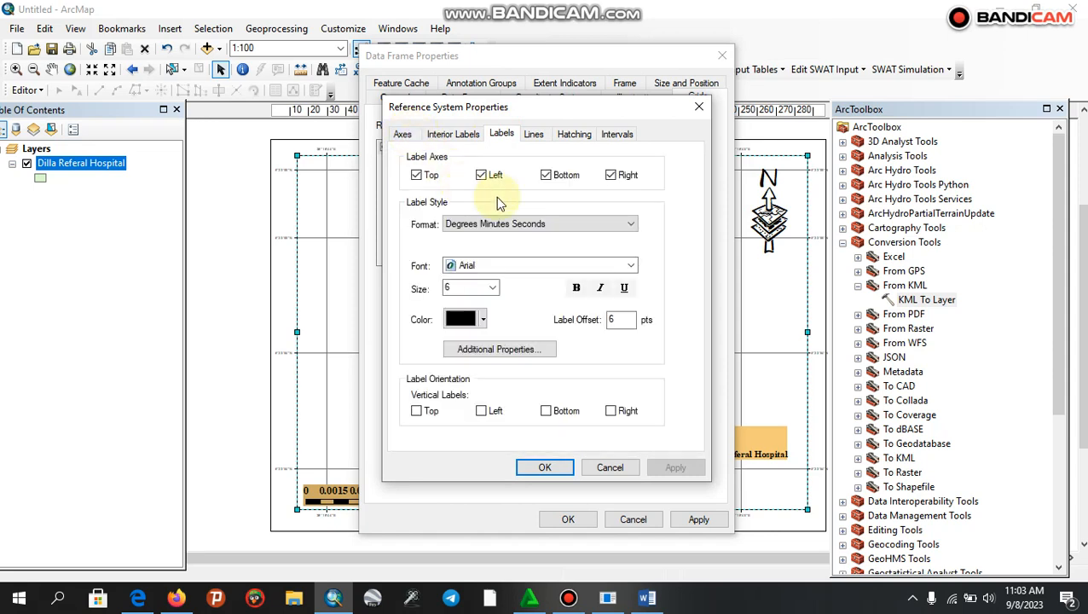
{"action": "left_click", "coordinate": [493, 288]}
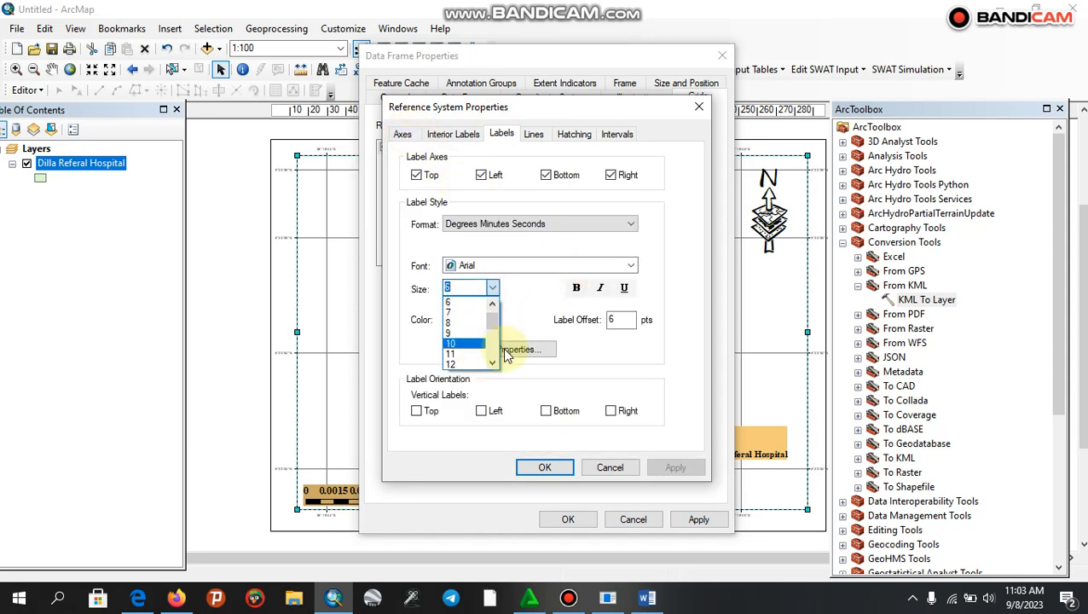
{"action": "scroll", "coordinate": [493, 357], "scroll_direction": "down", "scroll_amount": 1}
{"action": "left_click", "coordinate": [469, 357]}
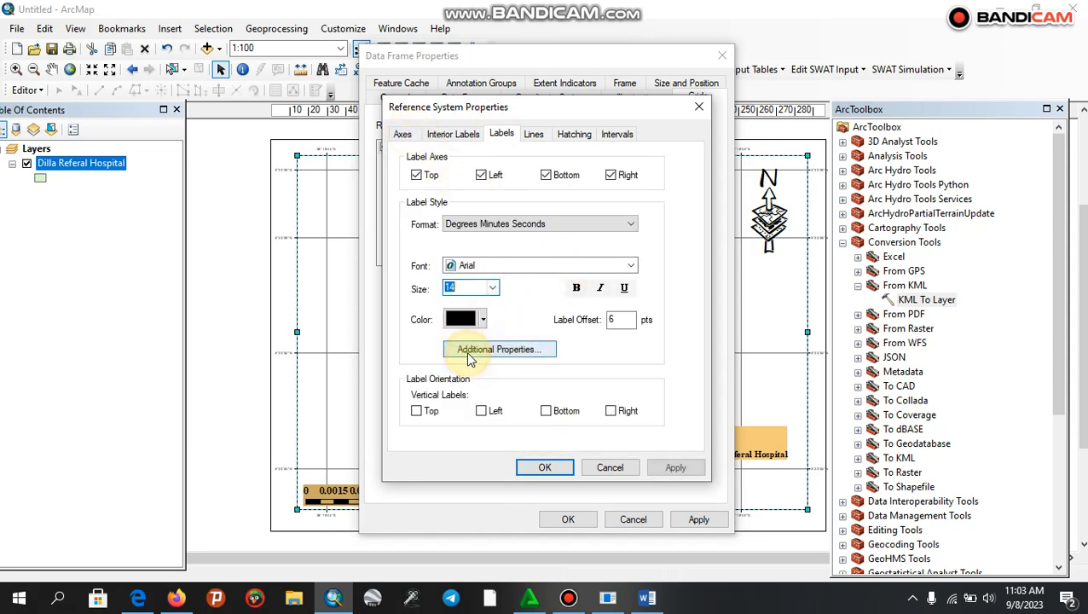
{"action": "left_click", "coordinate": [632, 266]}
{"action": "key", "text": "t"}
{"action": "key", "text": "t"}
{"action": "key", "text": "t"}
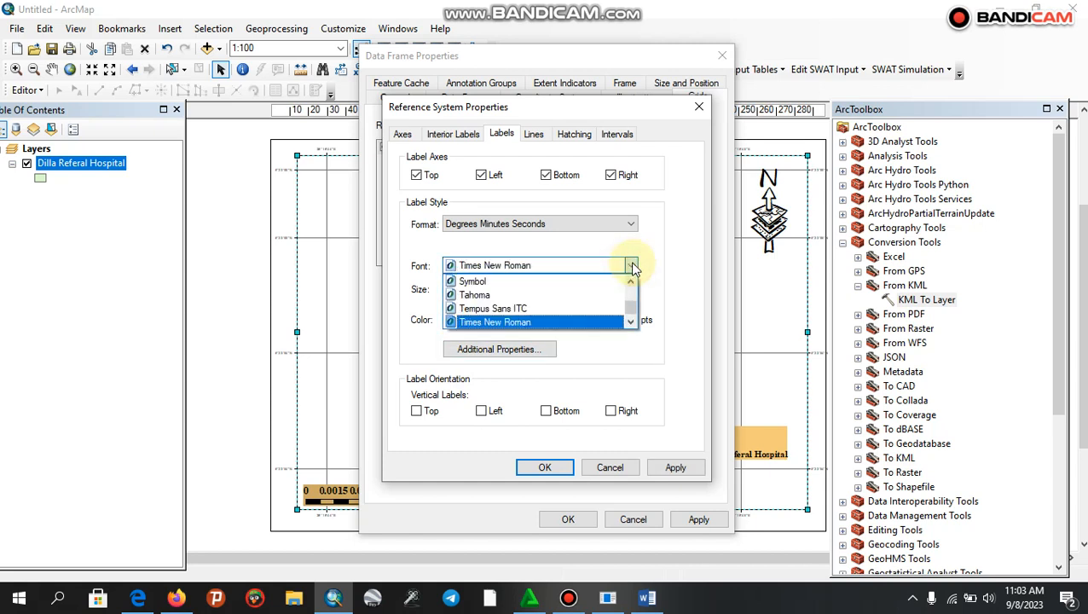
{"action": "left_click", "coordinate": [595, 267]}
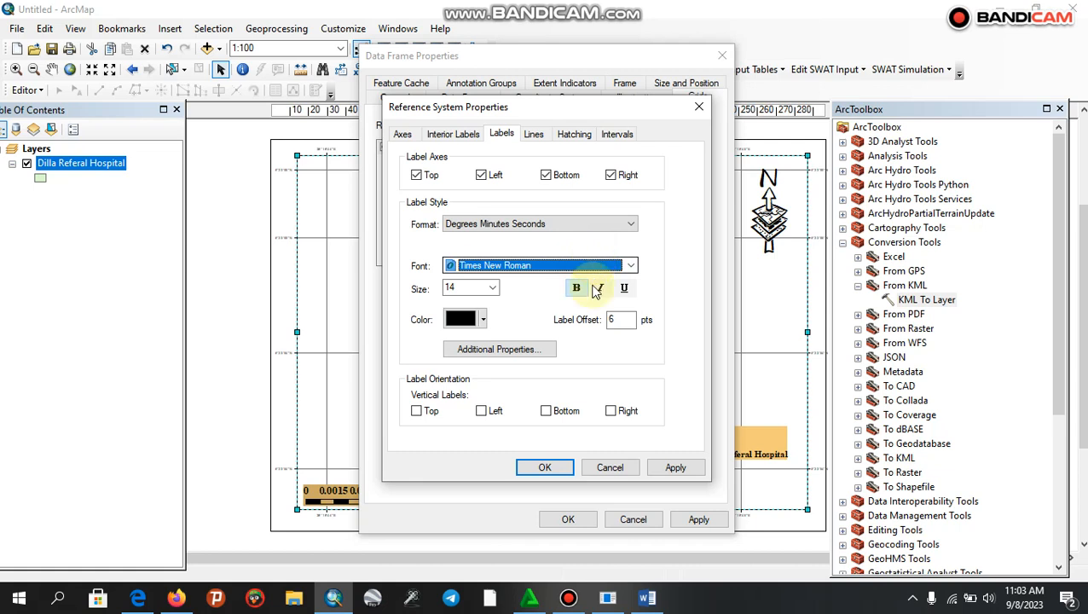
Step: Orient the graticule's left and right labels vertically and apply the changes to the data frame
{"action": "left_click", "coordinate": [484, 412]}
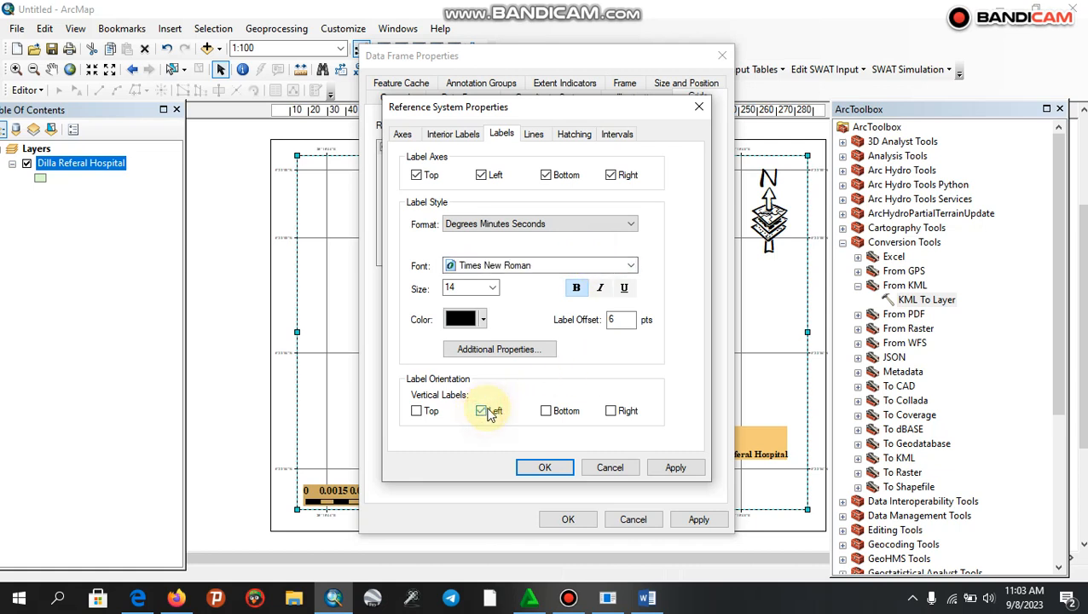
{"action": "left_click", "coordinate": [611, 412]}
{"action": "left_click", "coordinate": [676, 467]}
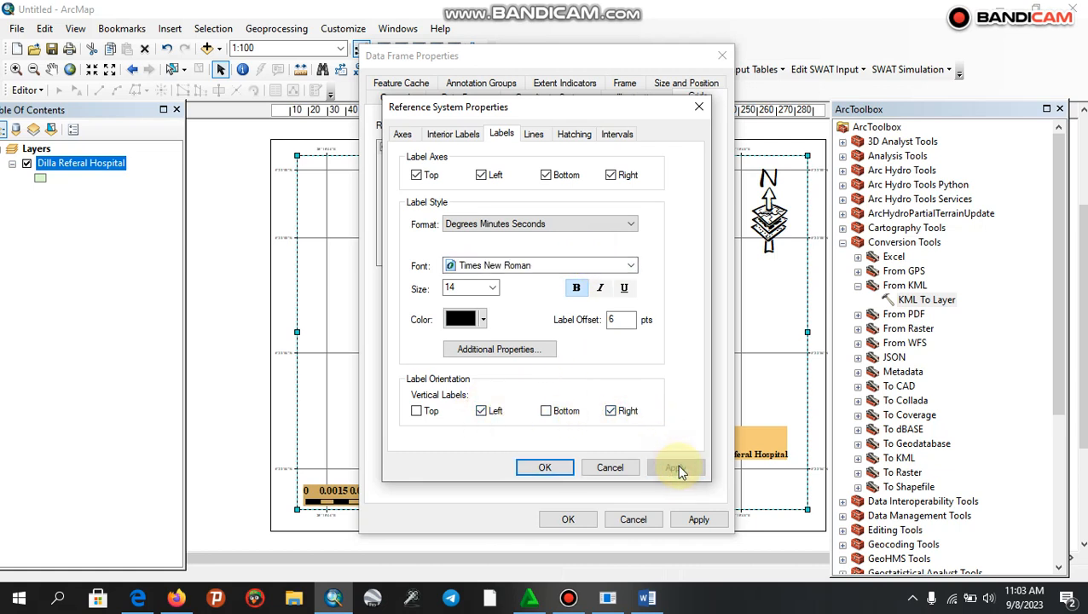
{"action": "left_click", "coordinate": [409, 137]}
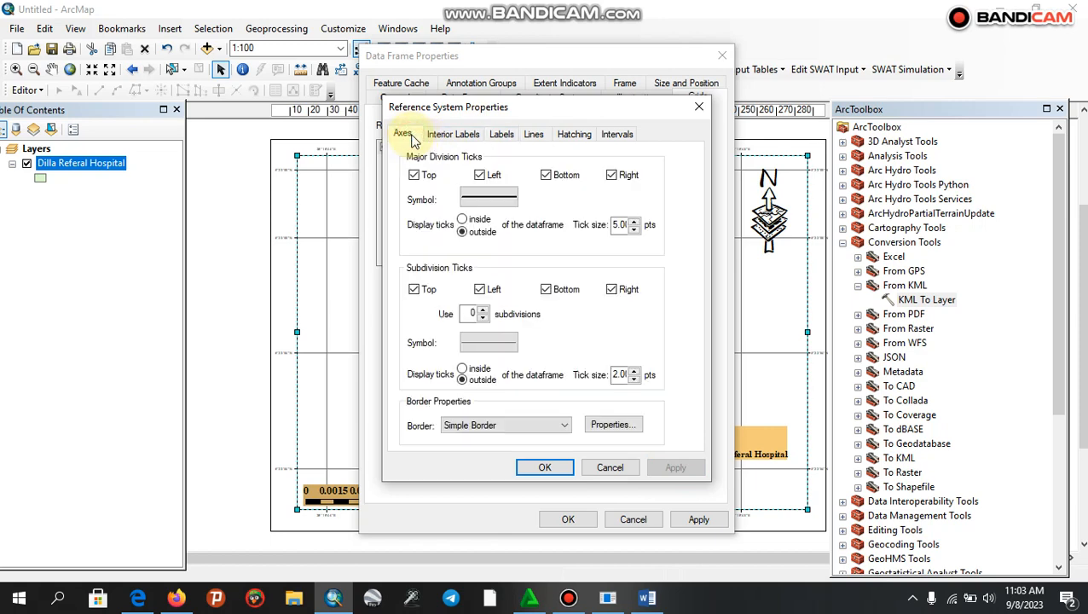
{"action": "left_click", "coordinate": [440, 138]}
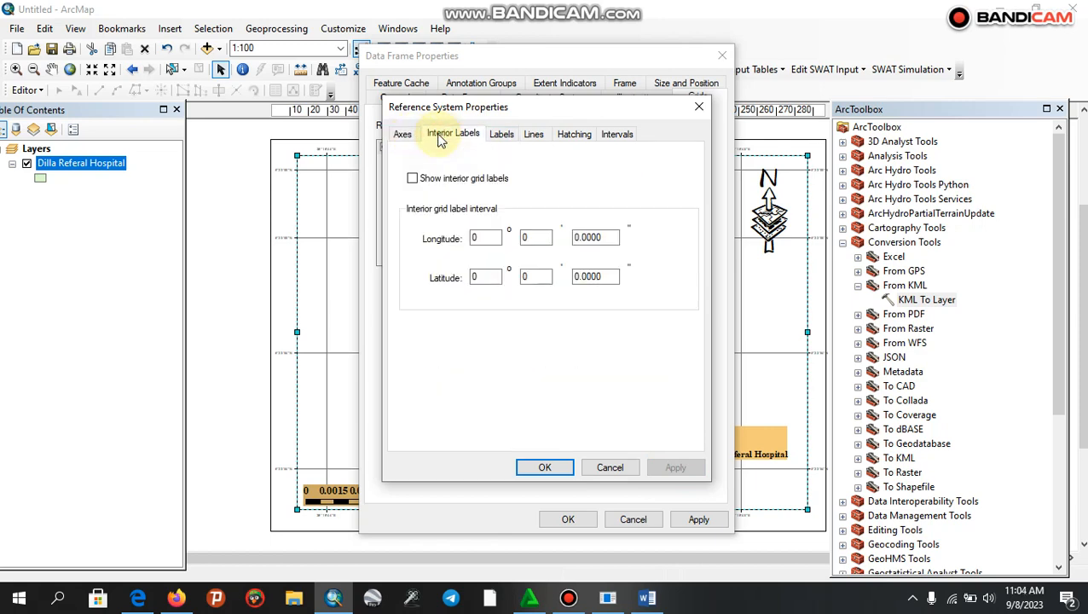
{"action": "left_click", "coordinate": [544, 468]}
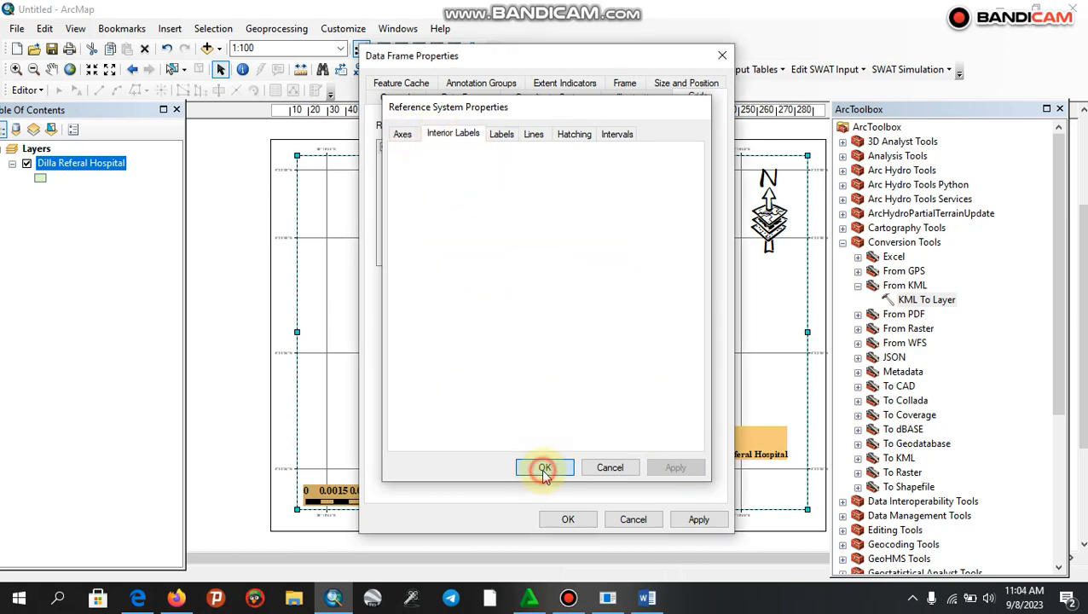
{"action": "left_click", "coordinate": [695, 519]}
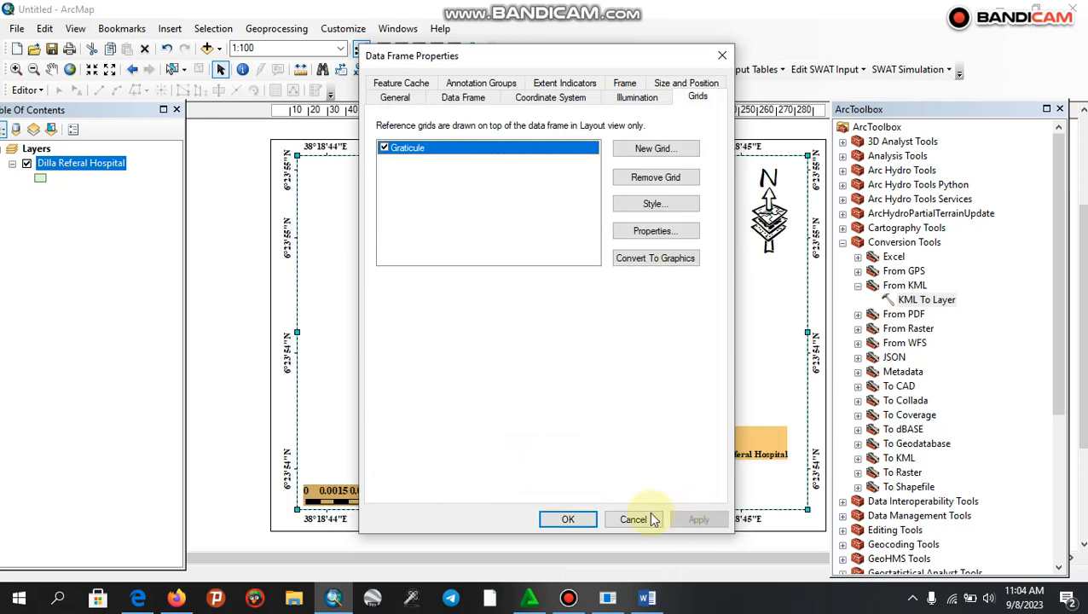
{"action": "left_click", "coordinate": [568, 522]}
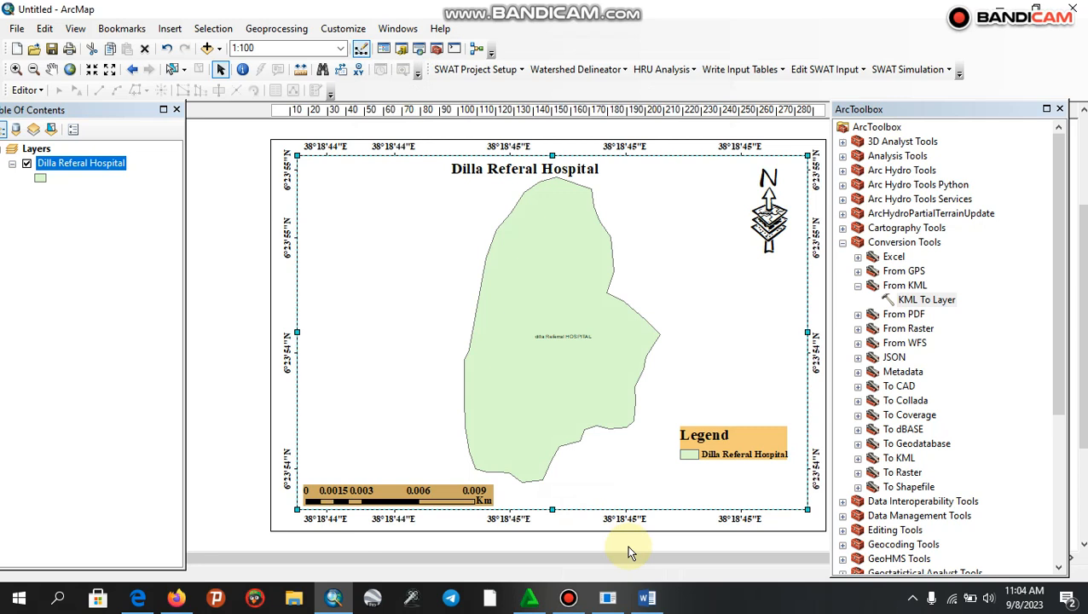
Step: Change the graticule's Y axis interval to 0.1 seconds and apply it to the layout's data frame
{"action": "left_click", "coordinate": [246, 388]}
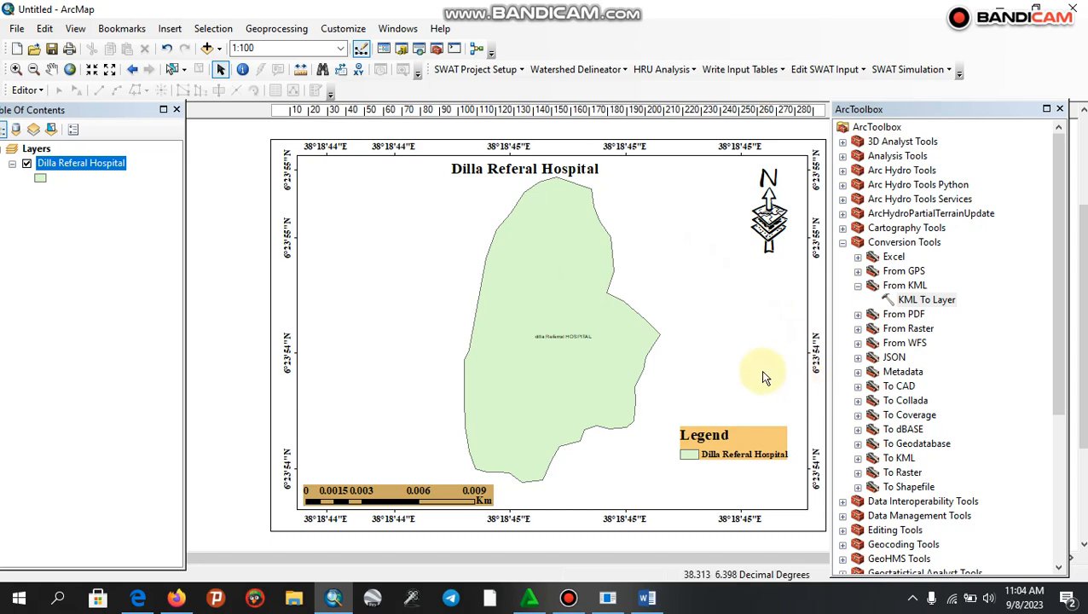
{"action": "right_click", "coordinate": [702, 512]}
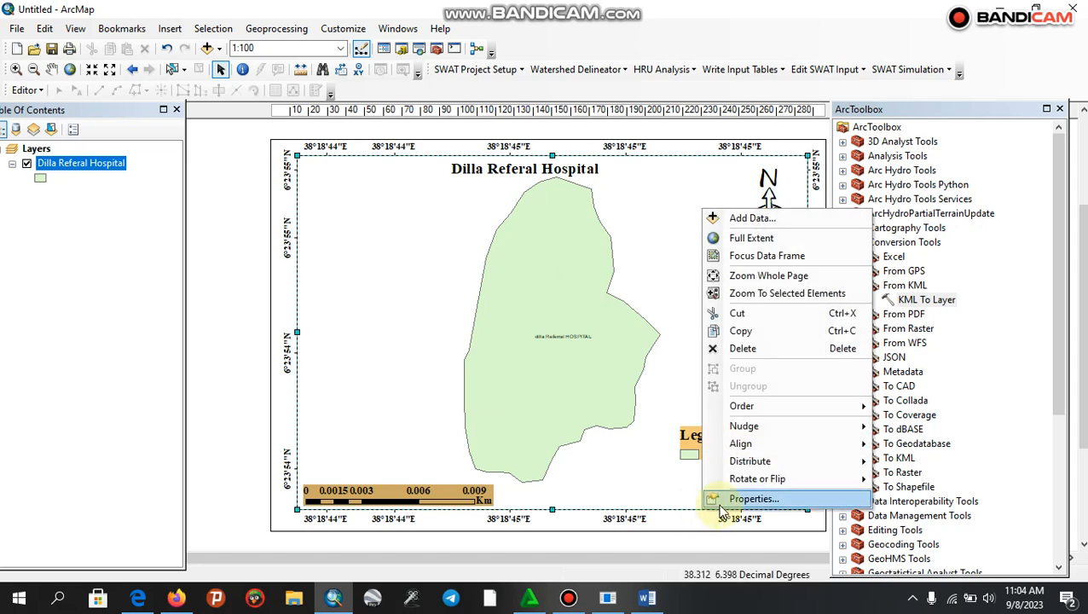
{"action": "left_click", "coordinate": [720, 503]}
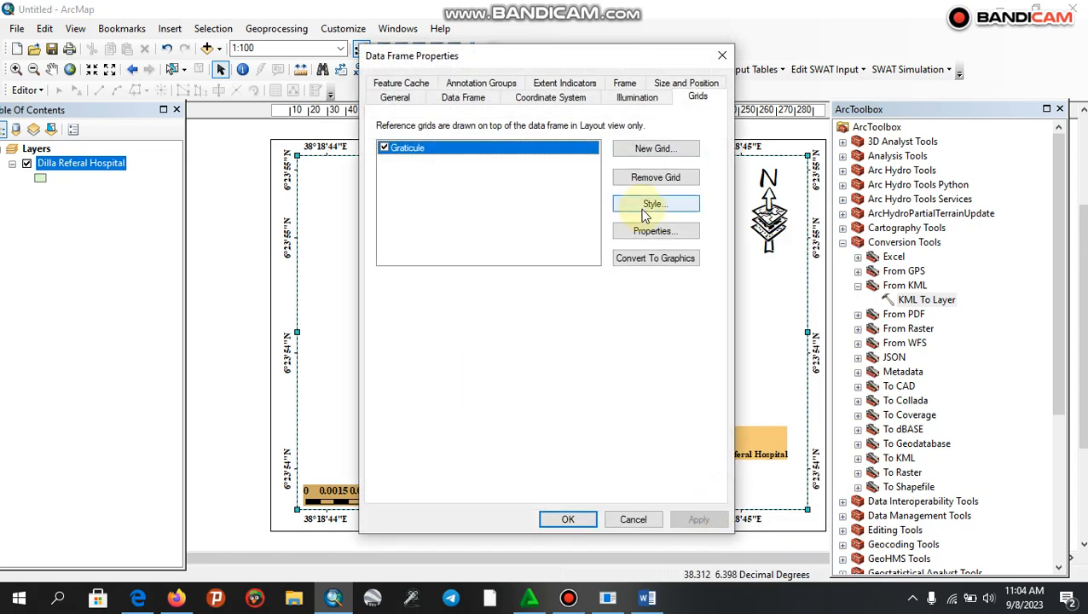
{"action": "left_click", "coordinate": [647, 232]}
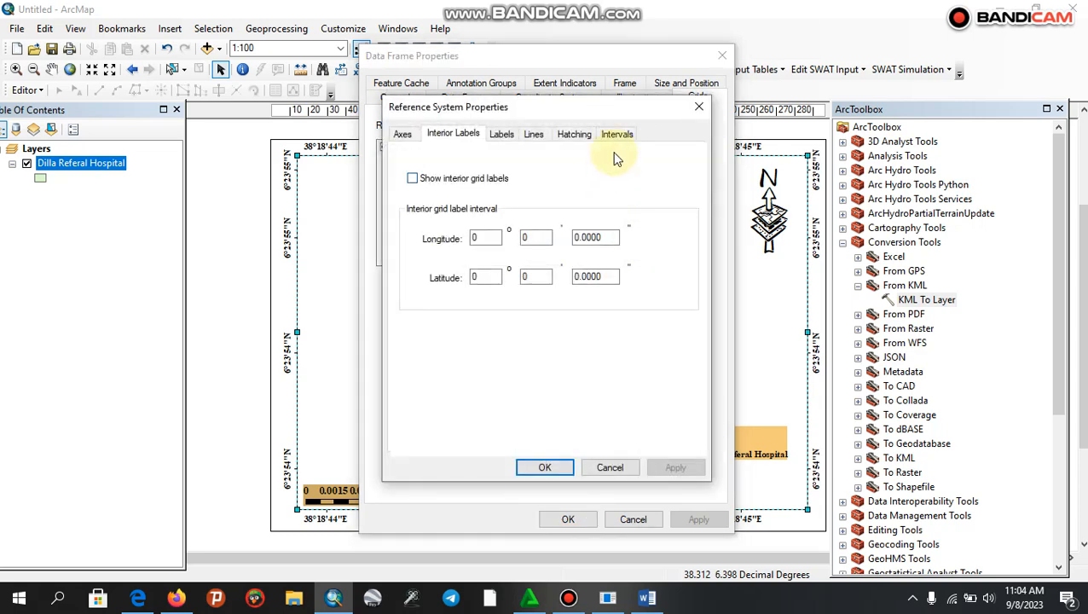
{"action": "left_click", "coordinate": [616, 133]}
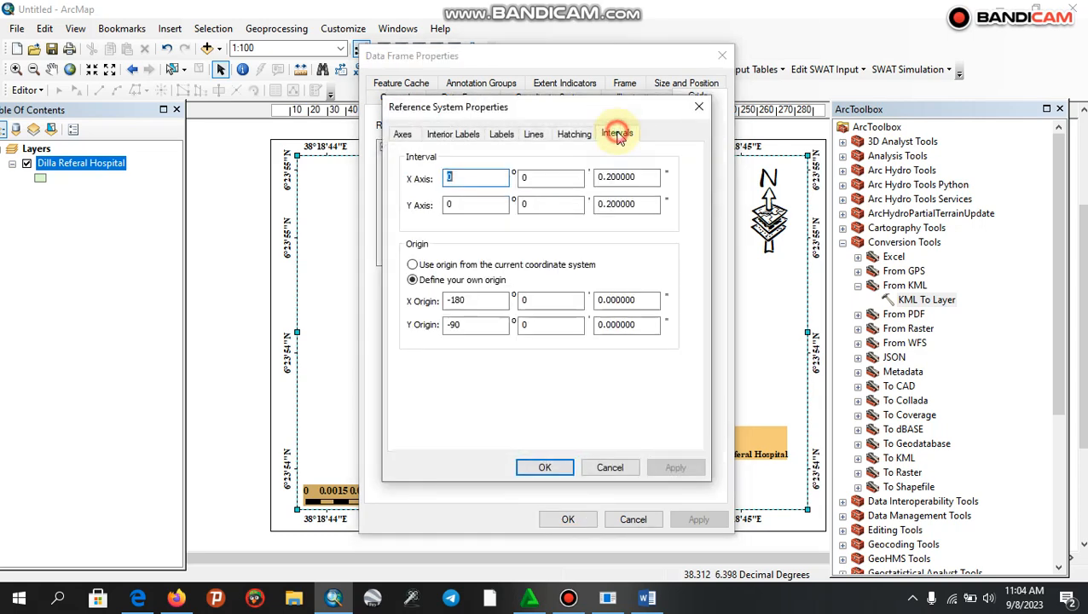
{"action": "left_click", "coordinate": [612, 204]}
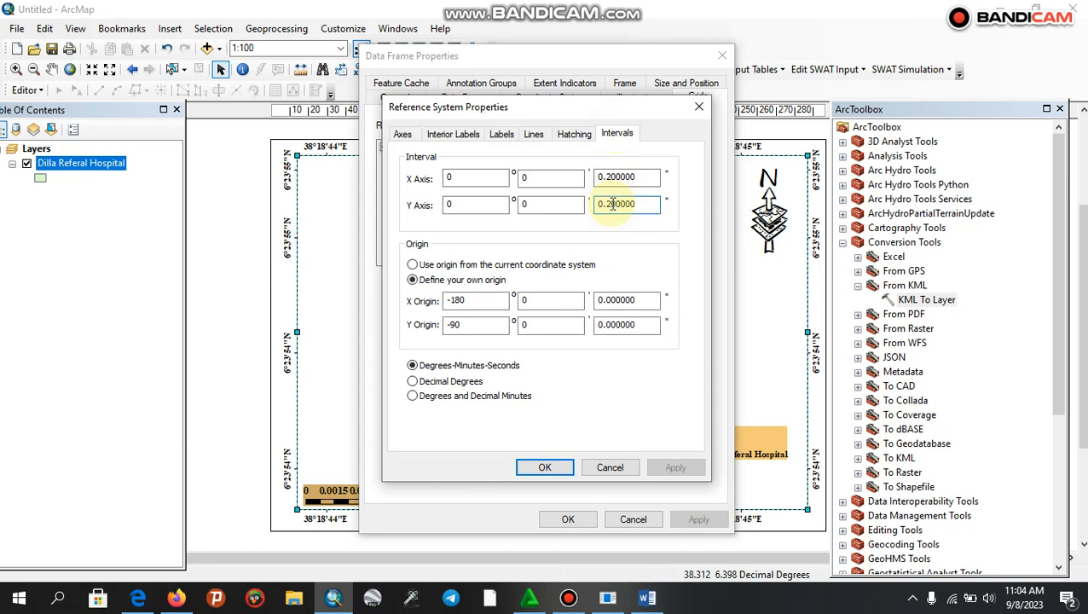
{"action": "key", "text": "BackSpace"}
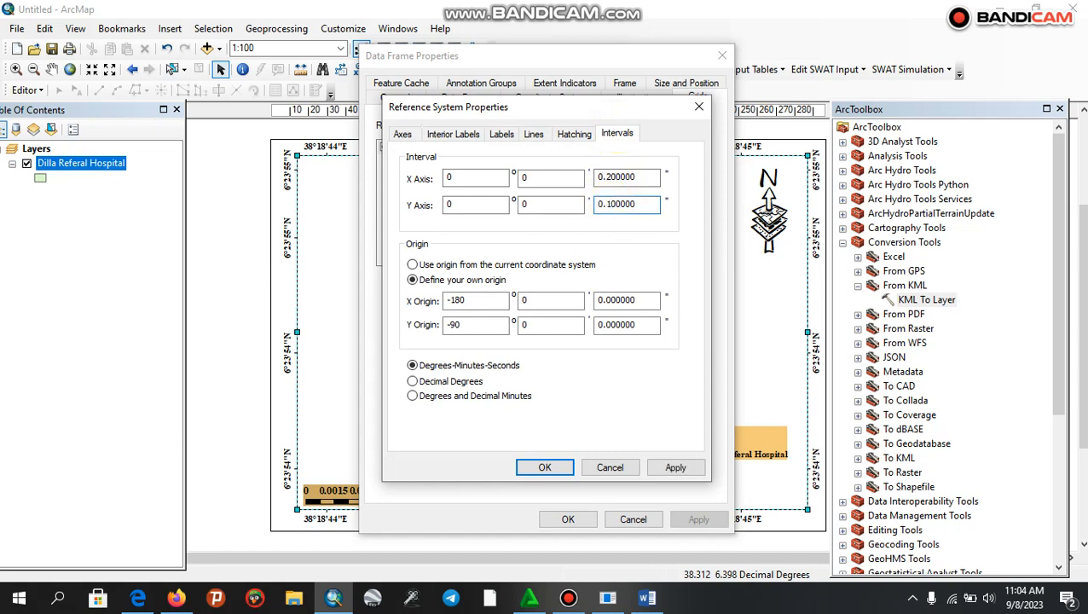
{"action": "left_click", "coordinate": [678, 467]}
{"action": "left_click", "coordinate": [546, 468]}
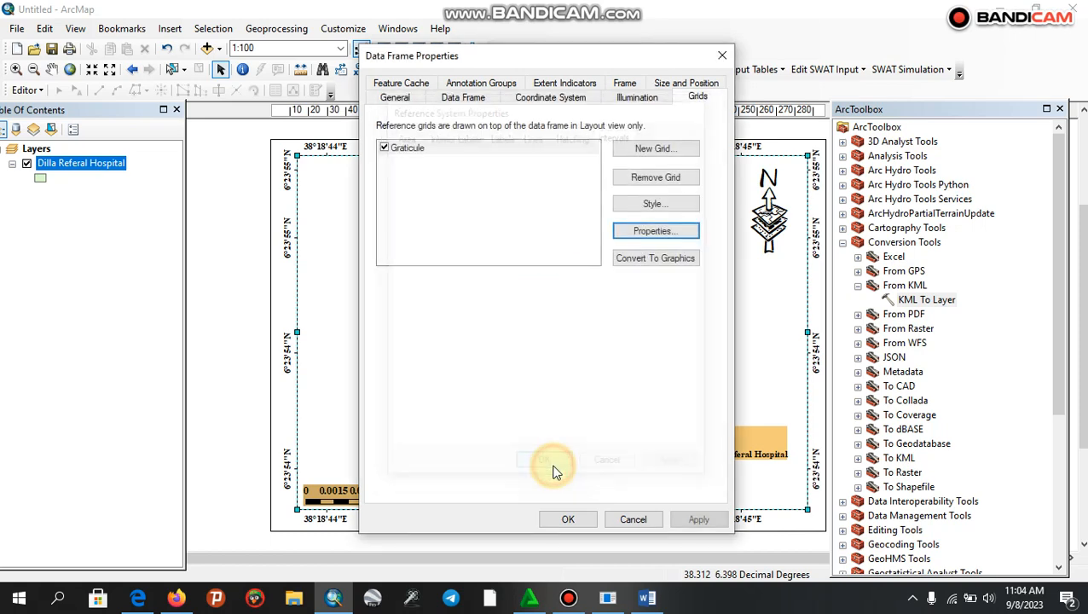
{"action": "left_click", "coordinate": [699, 521]}
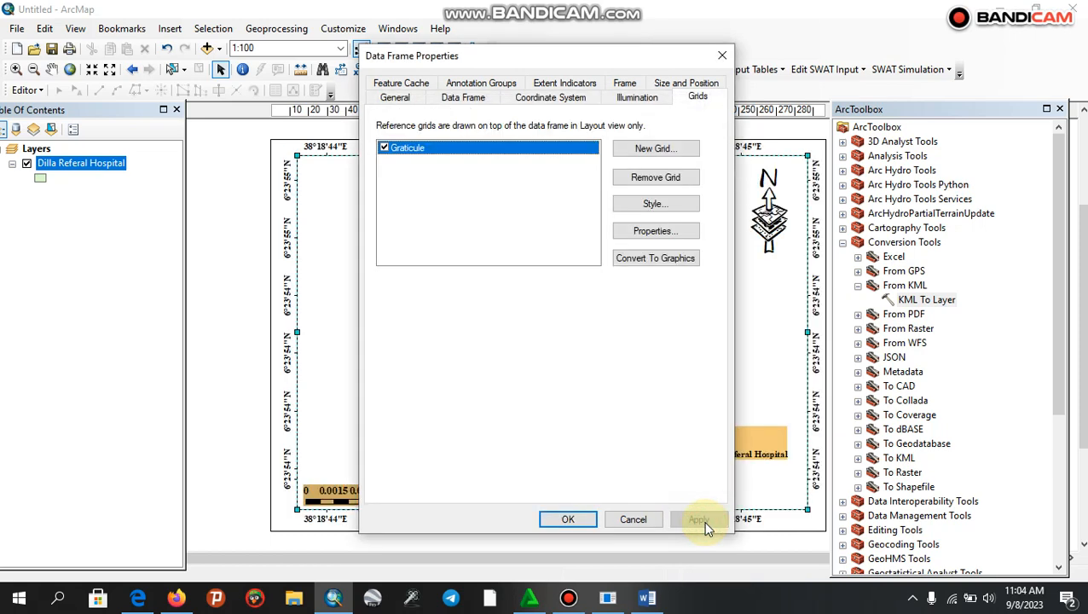
{"action": "left_click", "coordinate": [568, 522]}
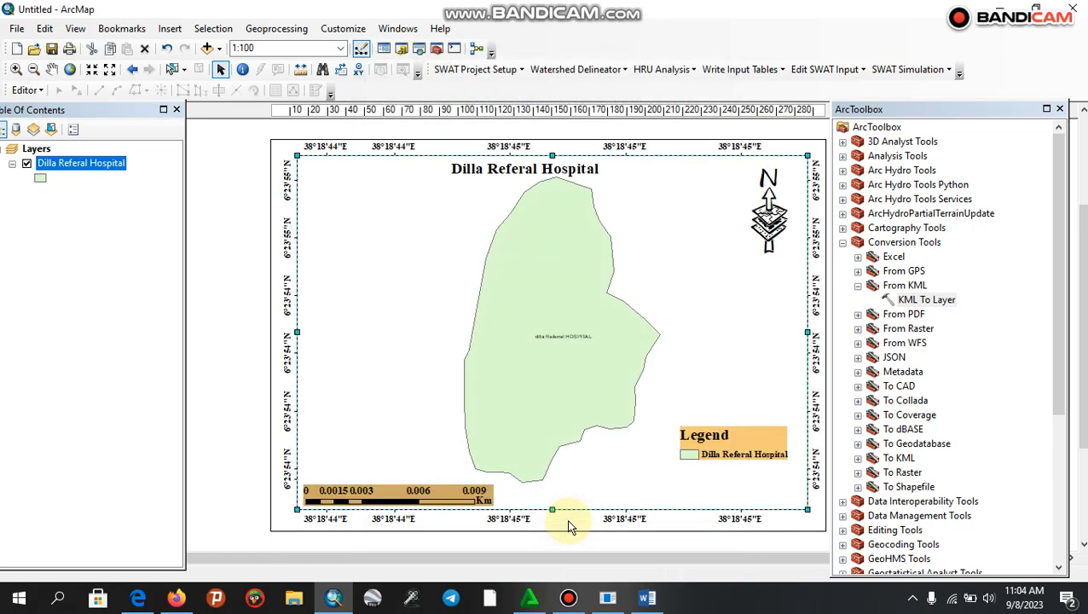
Step: Set the graticule's Y axis interval to 0.2 seconds and apply it to the layout's data frame
{"action": "right_click", "coordinate": [814, 465]}
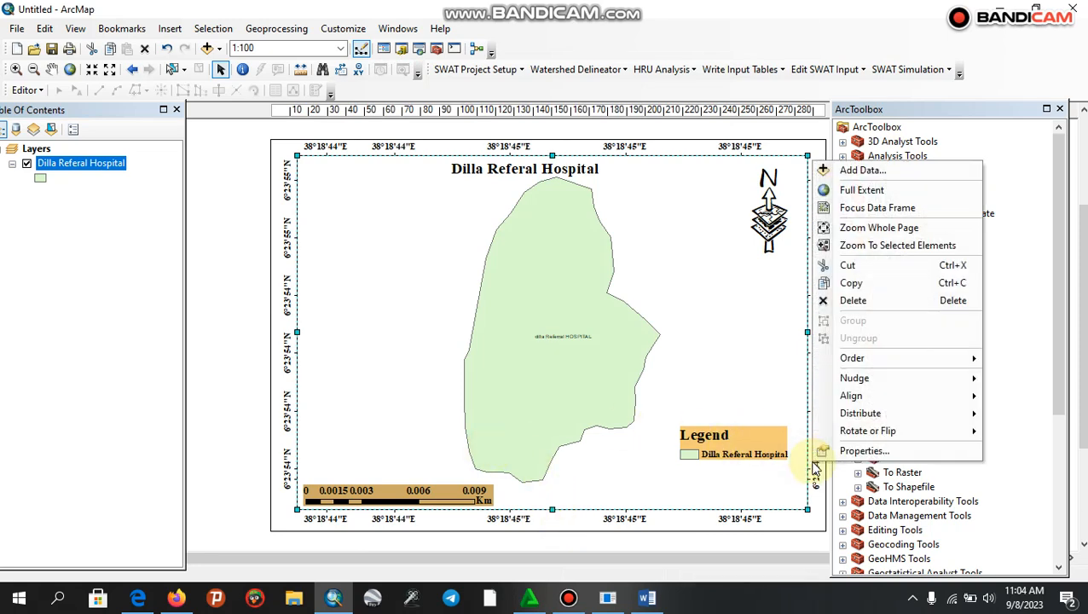
{"action": "left_click", "coordinate": [828, 450]}
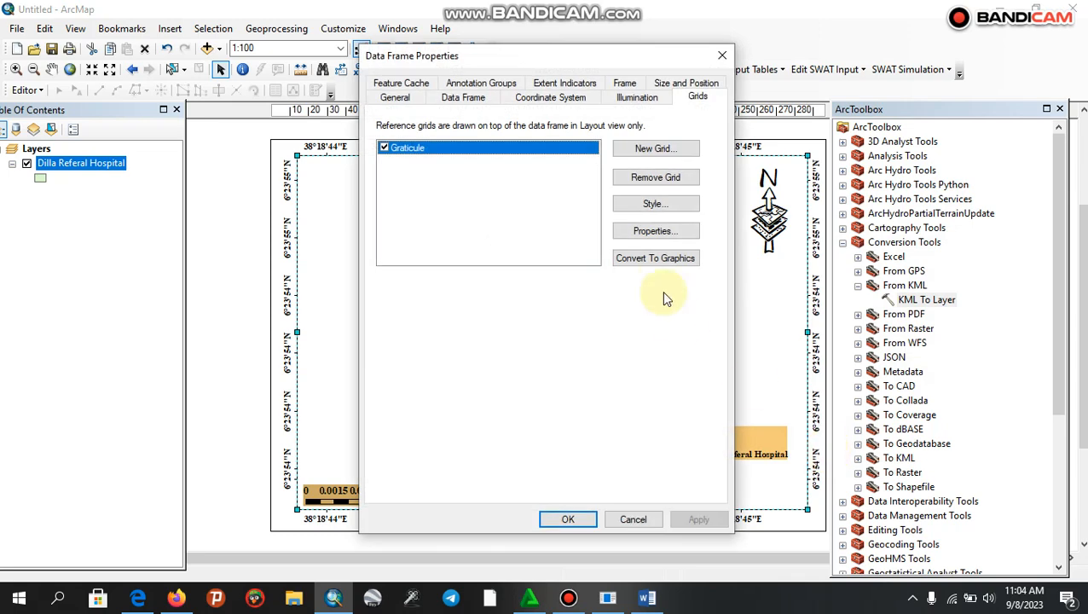
{"action": "left_click", "coordinate": [657, 232]}
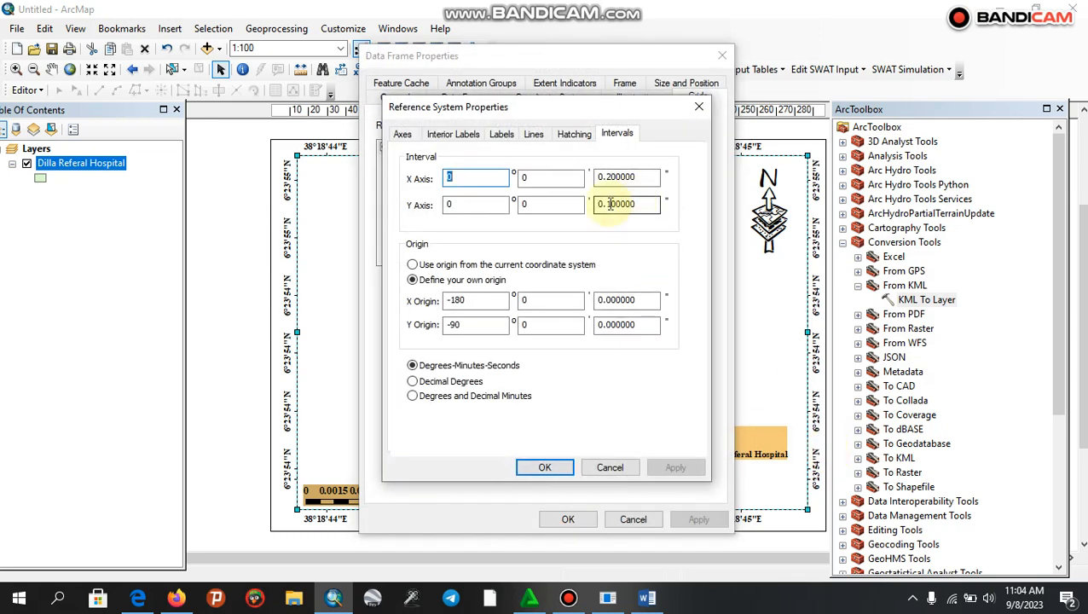
{"action": "left_click", "coordinate": [610, 204]}
{"action": "type", "text": "2"}
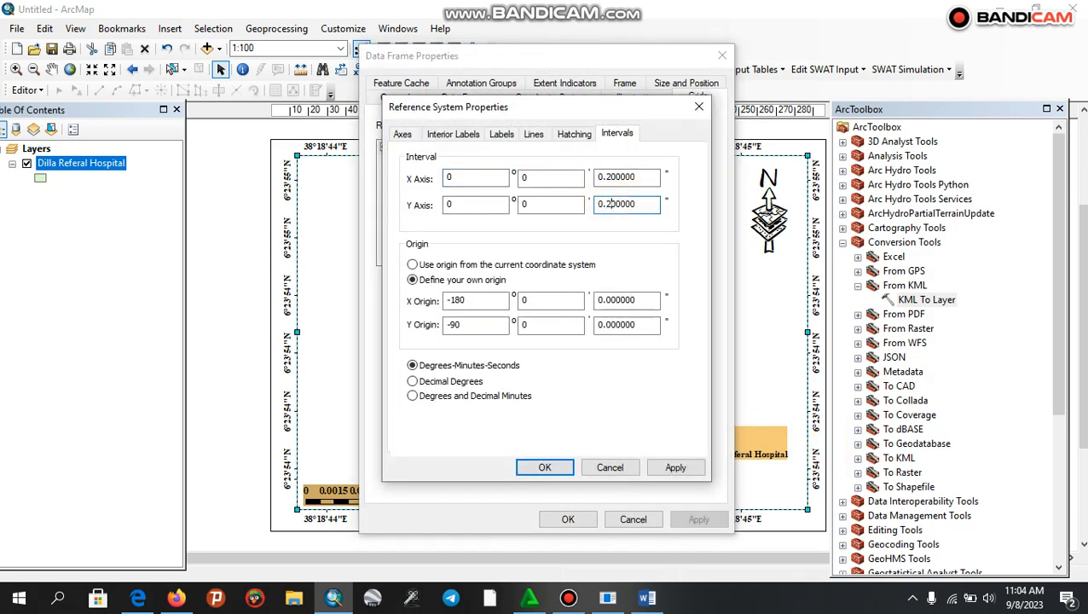
{"action": "left_click", "coordinate": [681, 471]}
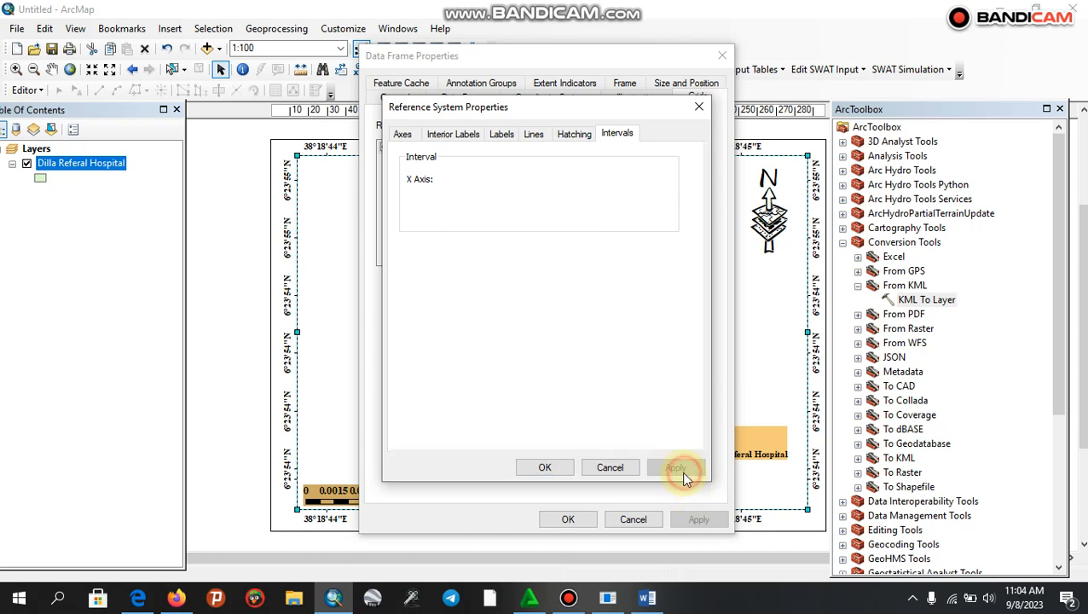
{"action": "left_click", "coordinate": [550, 468]}
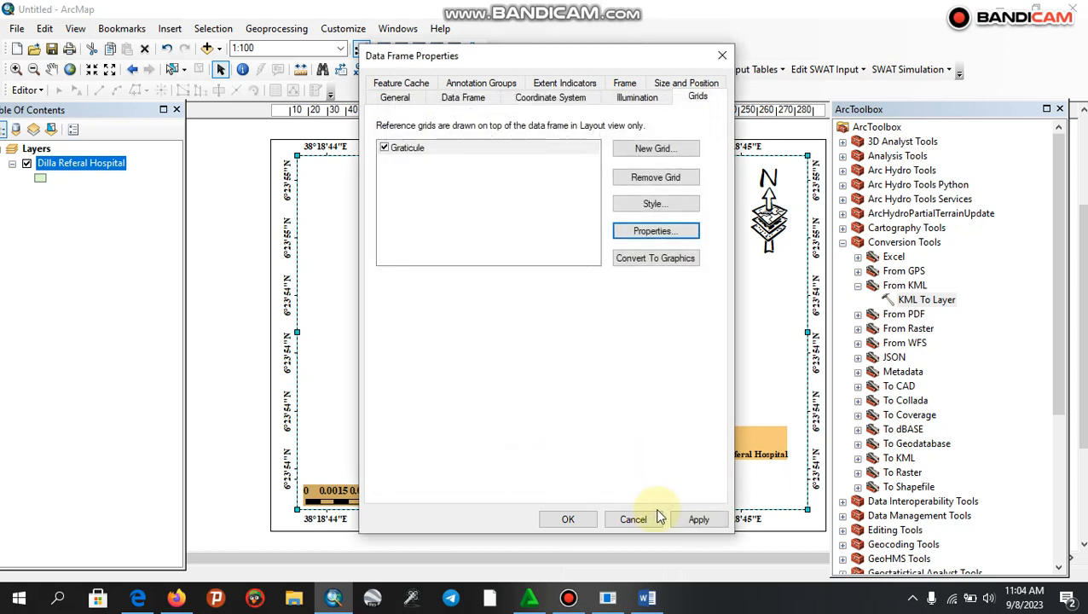
{"action": "left_click", "coordinate": [699, 519]}
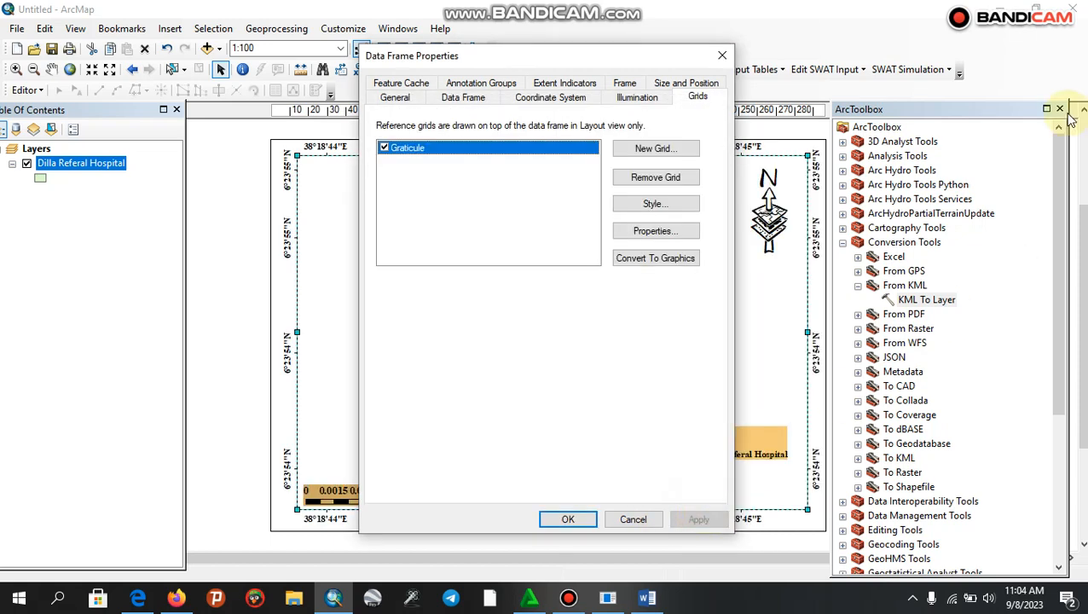
{"action": "left_click", "coordinate": [570, 518]}
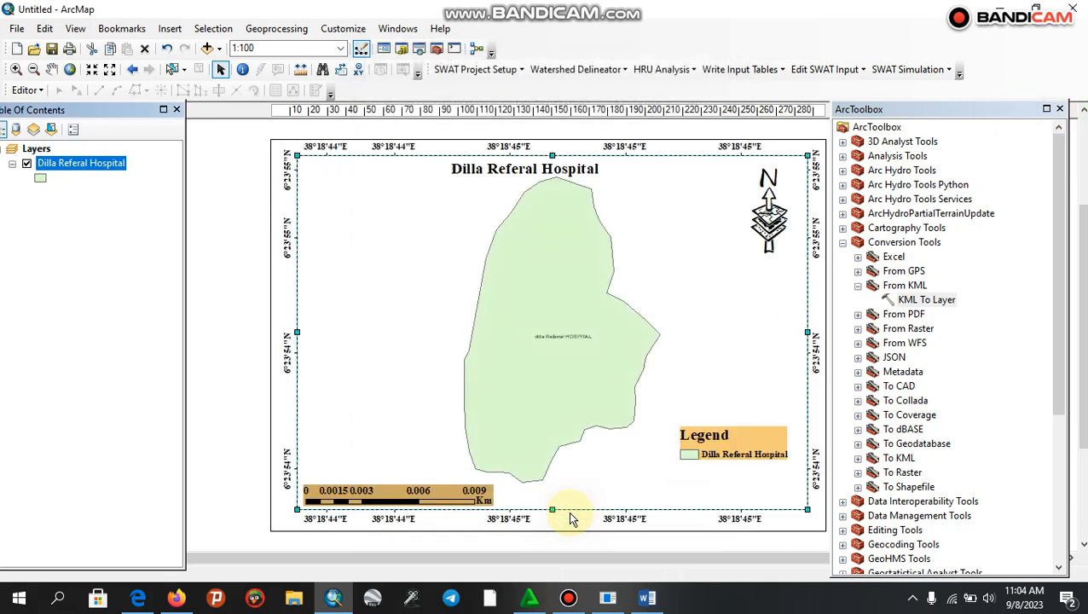
Step: Close ArcToolbox, dismiss the chat notification and deselect the data frame on the layout
{"action": "left_click", "coordinate": [1059, 110]}
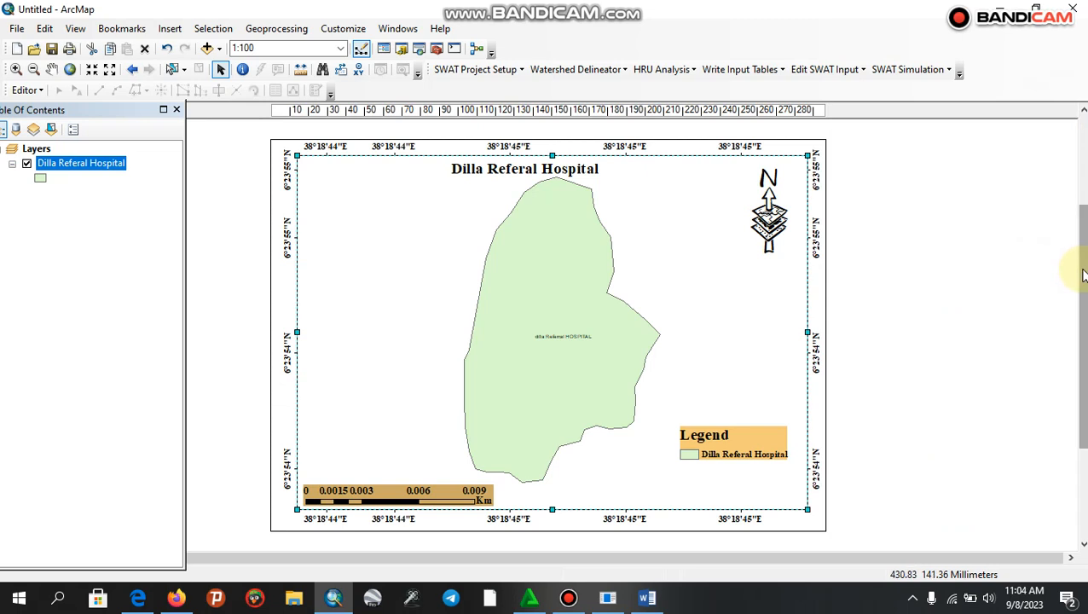
{"action": "scroll", "coordinate": [1083, 274], "scroll_direction": "up", "scroll_amount": 1}
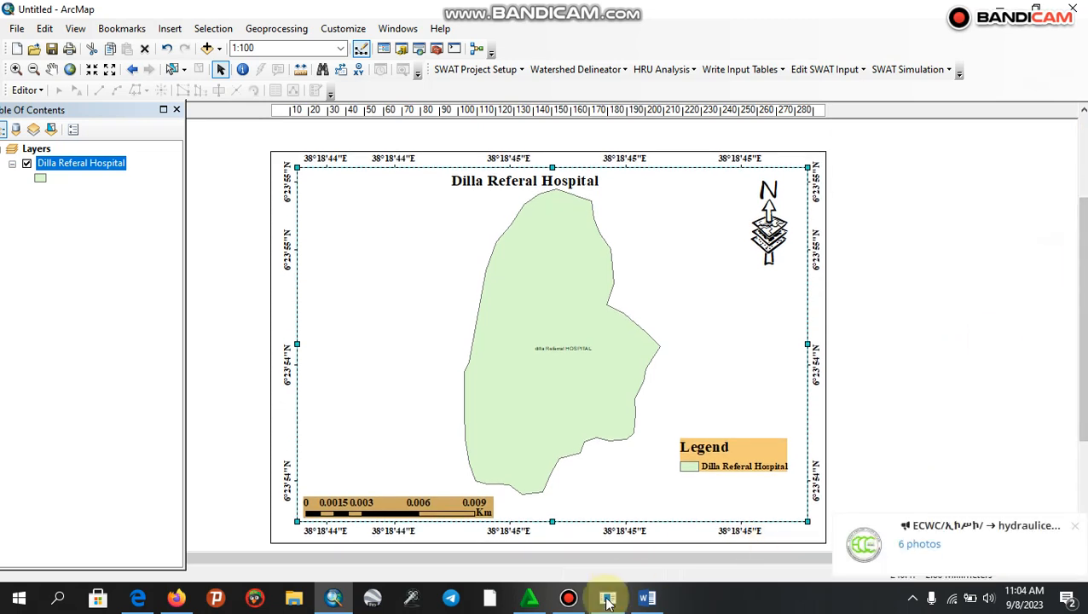
{"action": "left_click", "coordinate": [1077, 526]}
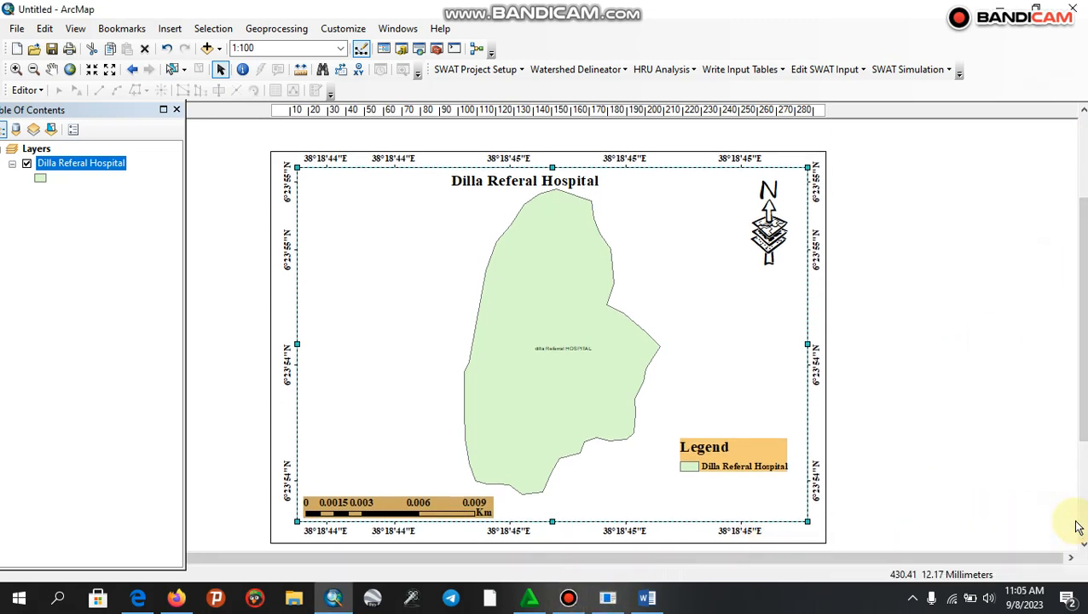
{"action": "left_click", "coordinate": [882, 377]}
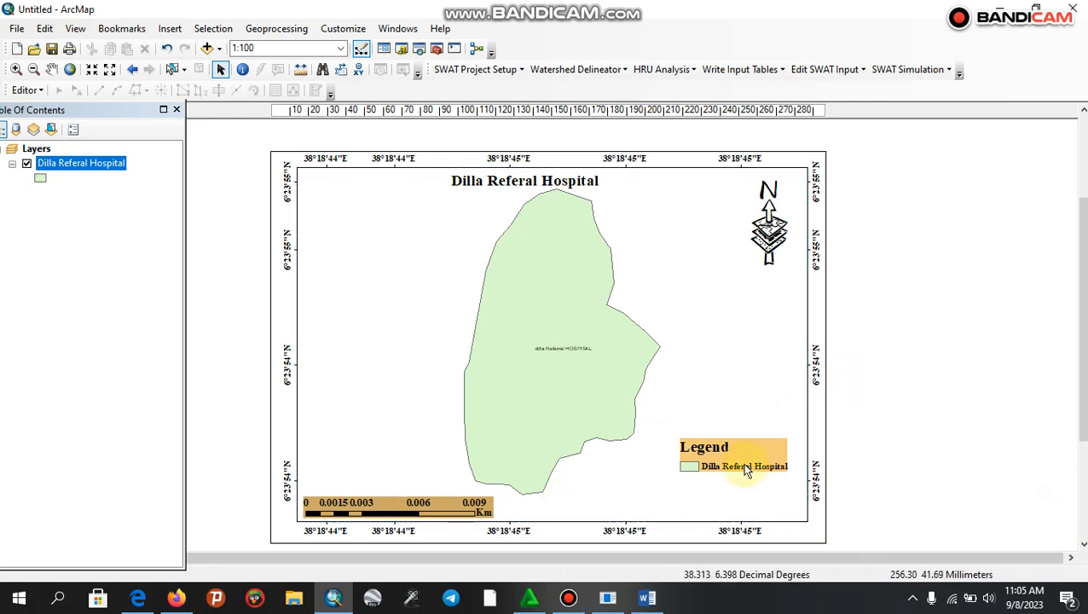
Step: Export the map layout to the Desktop as a TIFF image named drh
{"action": "left_click", "coordinate": [16, 28]}
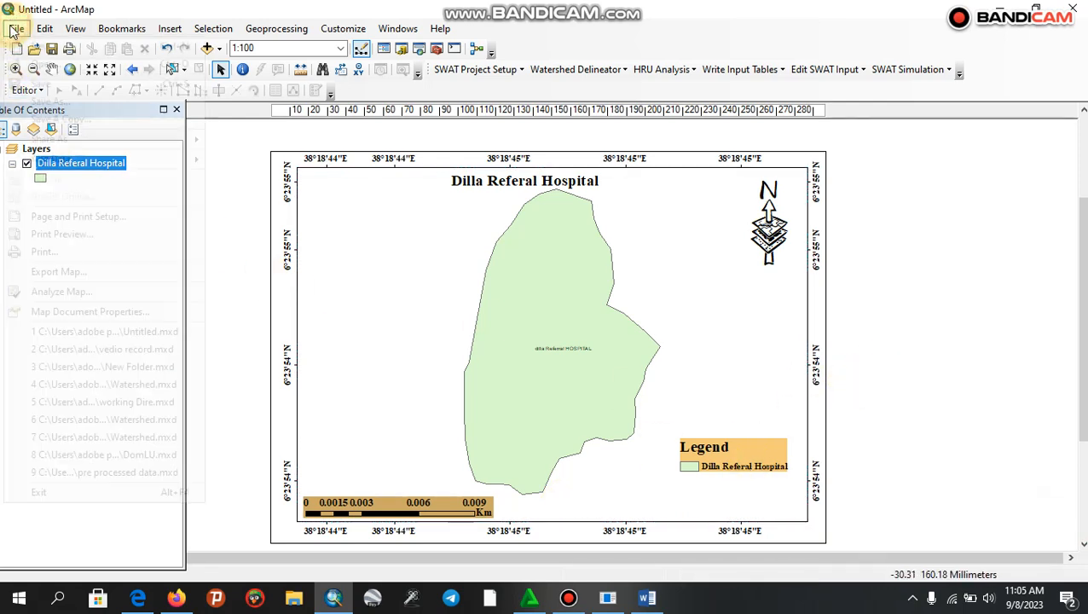
{"action": "left_click", "coordinate": [72, 273]}
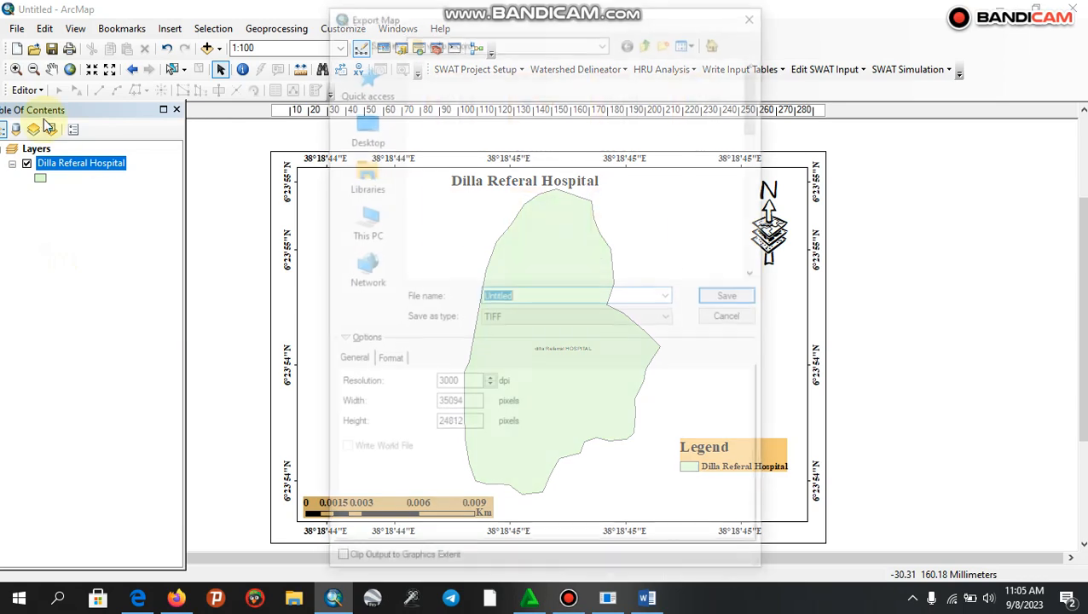
{"action": "left_click", "coordinate": [363, 128]}
{"action": "key", "text": "BackSpace"}
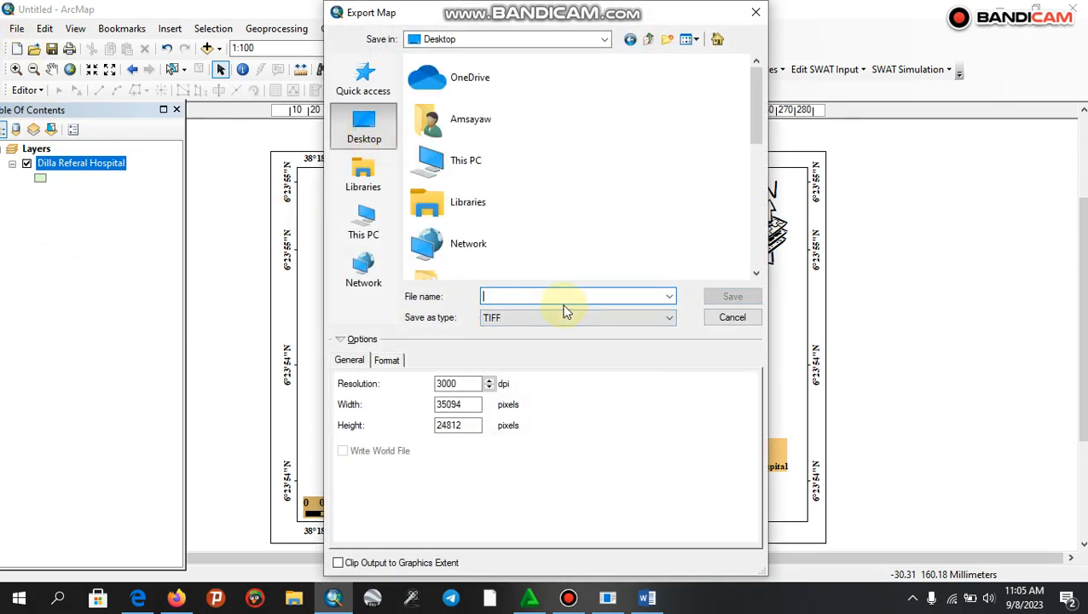
{"action": "type", "text": "d"}
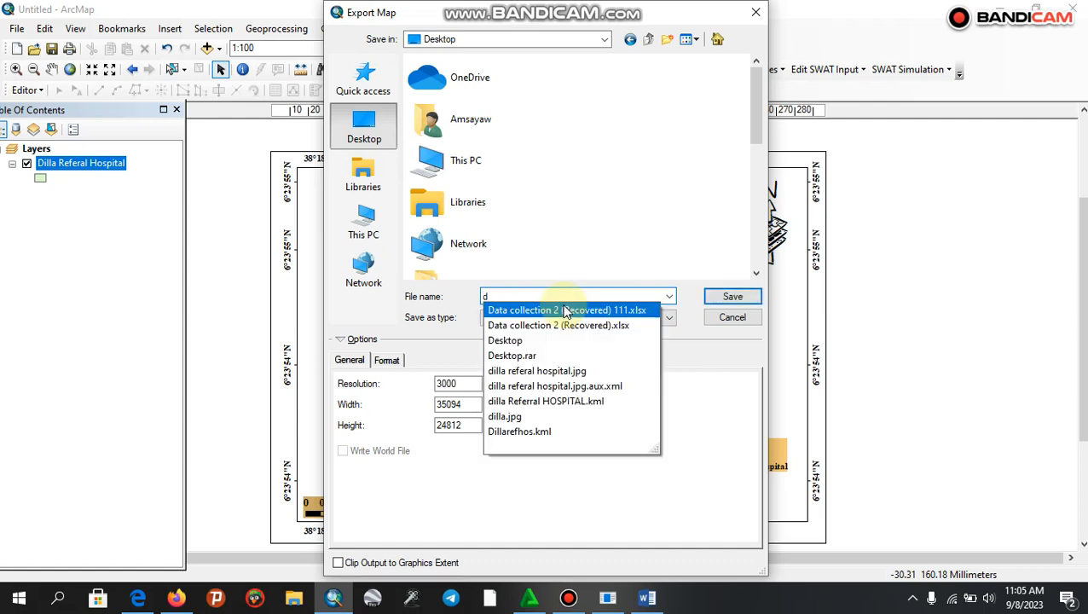
{"action": "type", "text": "rh"}
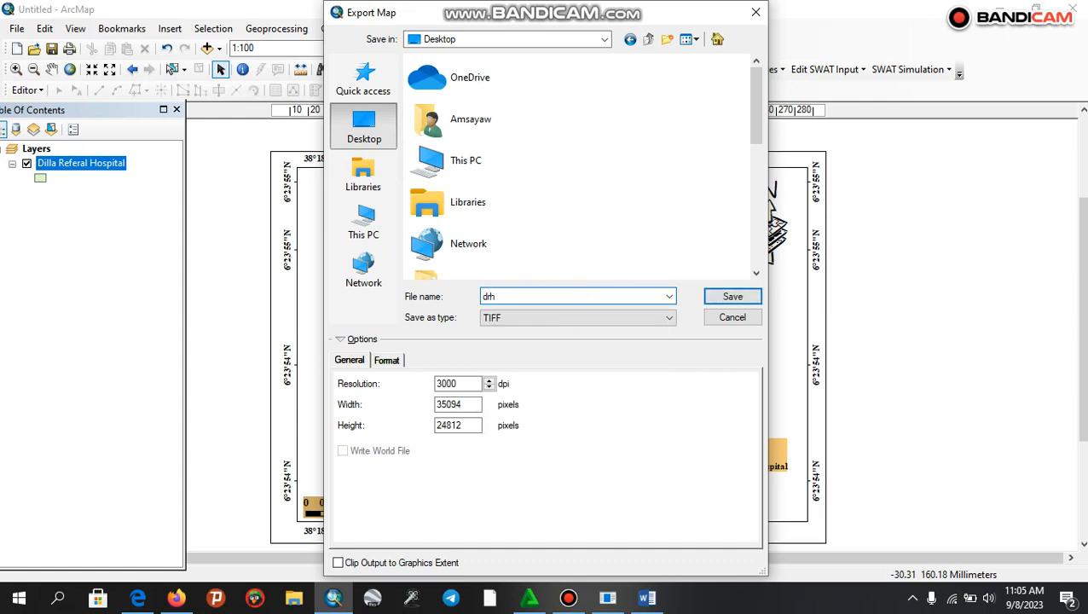
{"action": "left_click", "coordinate": [669, 317]}
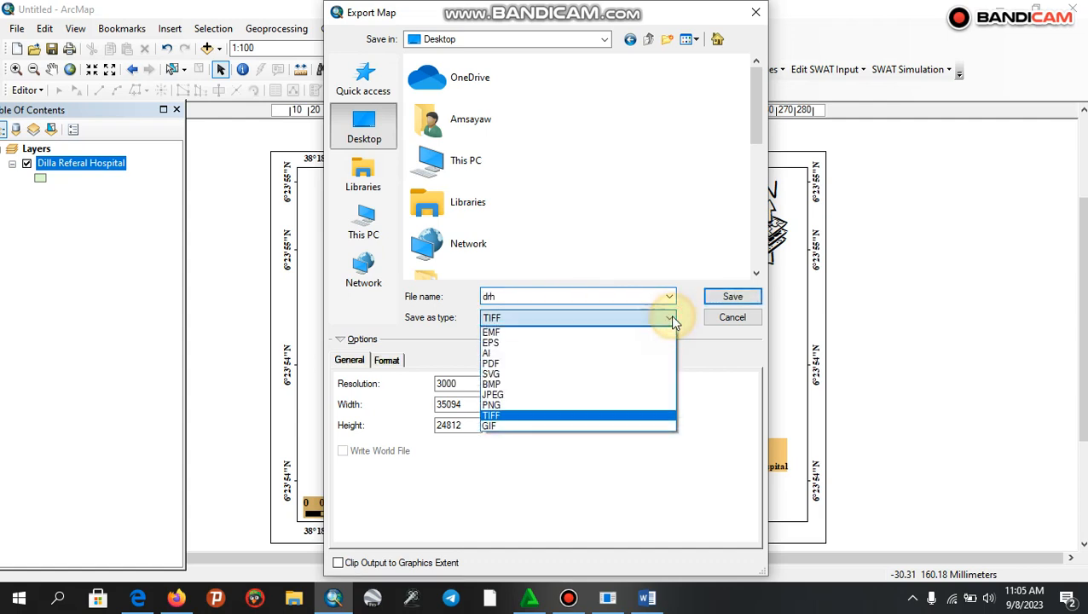
{"action": "left_click", "coordinate": [627, 417]}
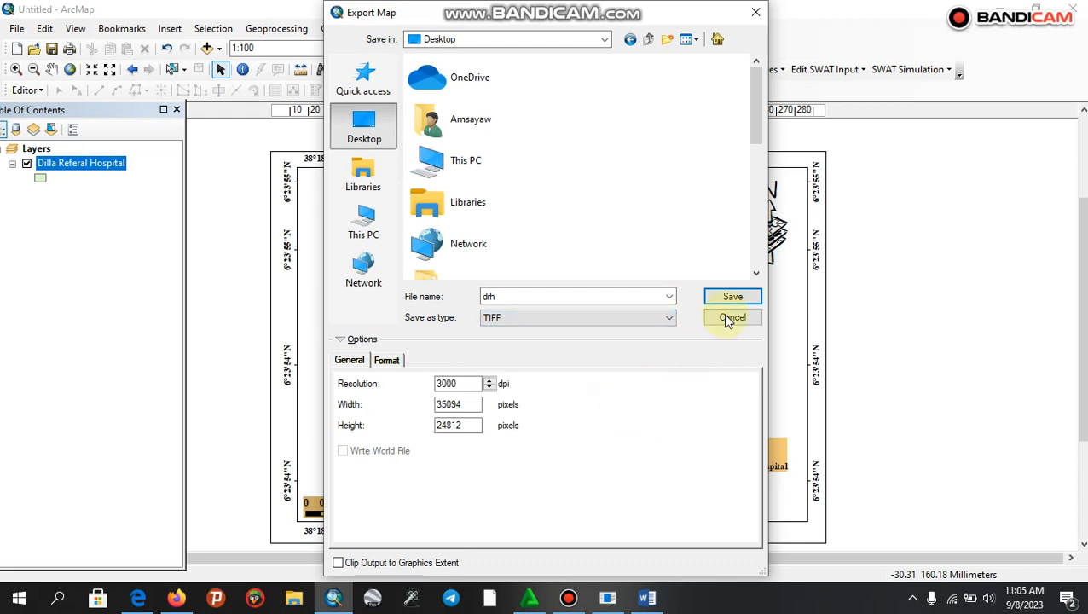
{"action": "left_click", "coordinate": [735, 300]}
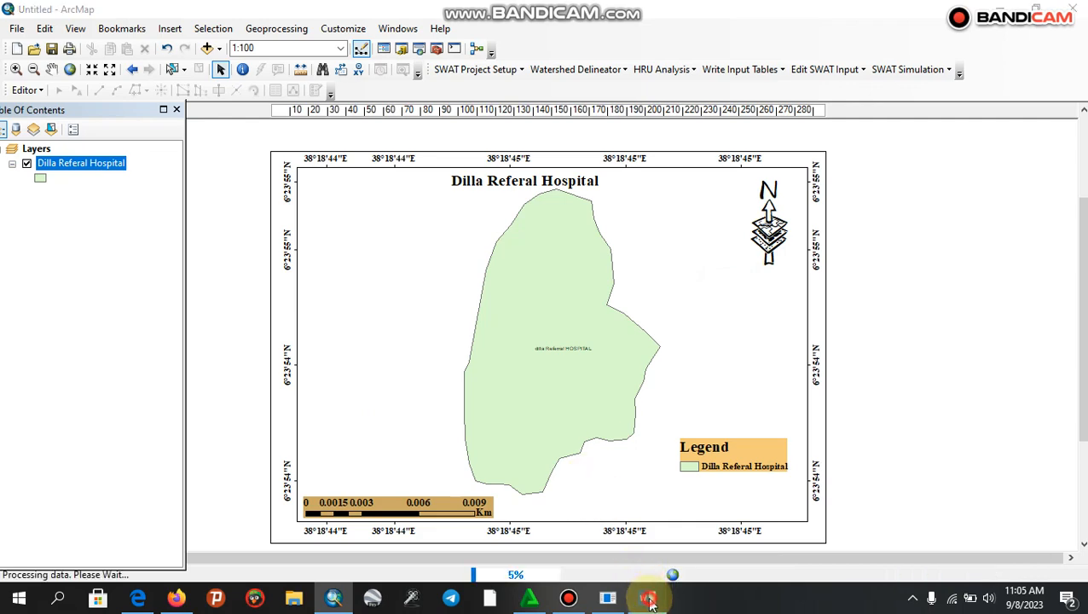
{"action": "left_click", "coordinate": [649, 602]}
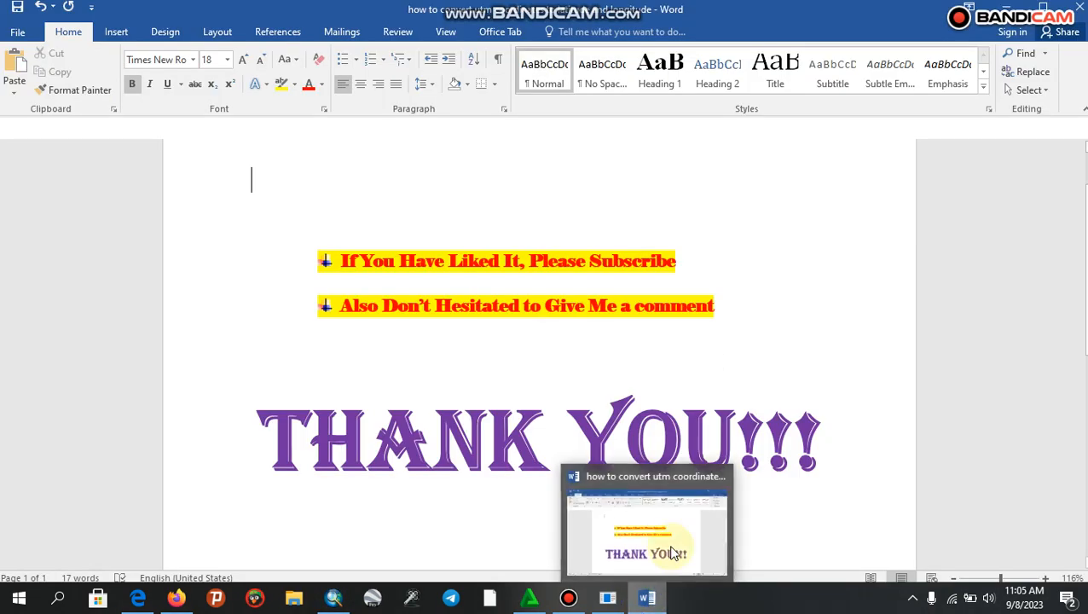
{"action": "left_click", "coordinate": [563, 473]}
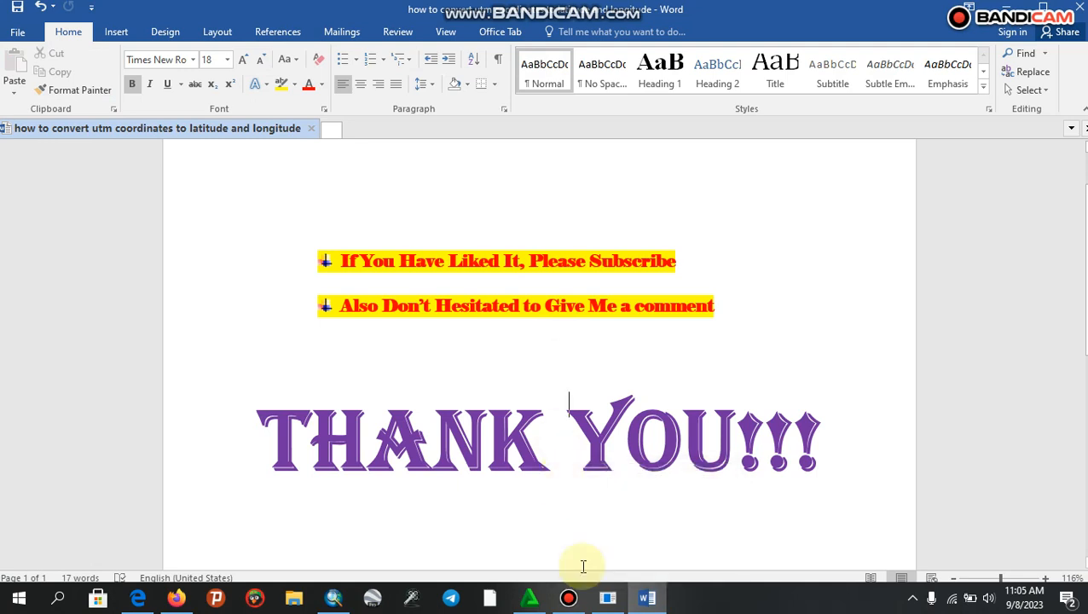
{"action": "left_click", "coordinate": [570, 598]}
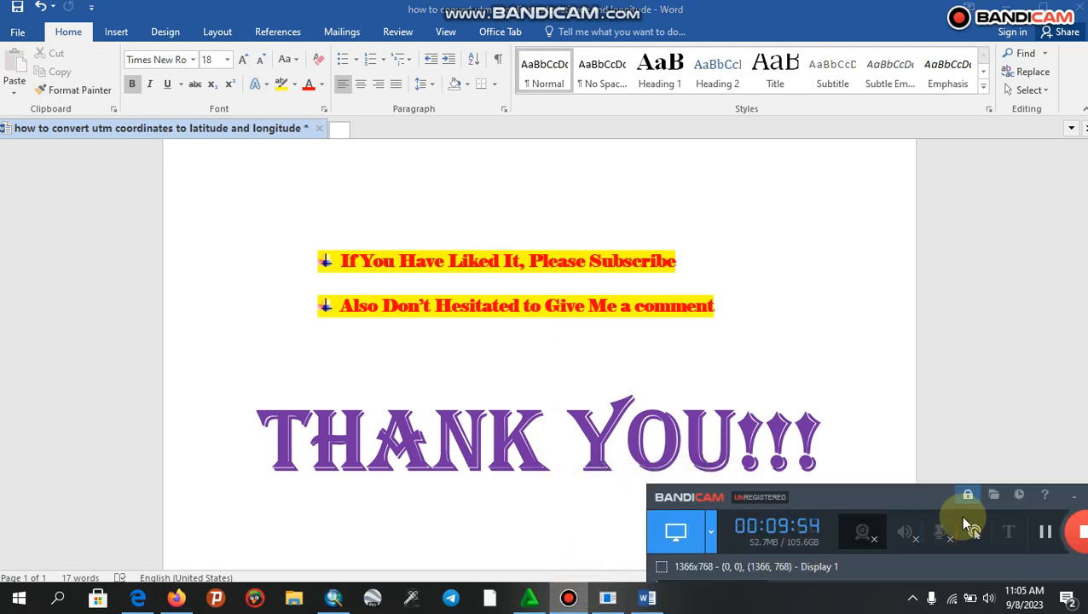